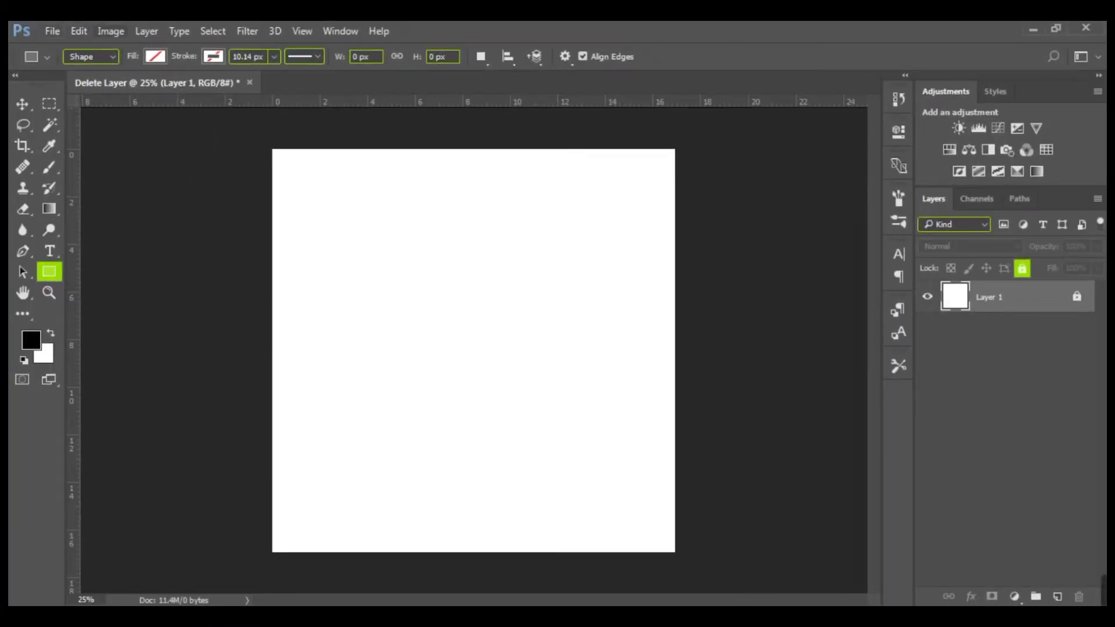
Check the document's width, height and resolution in the Image Size settings
left_click(111, 31)
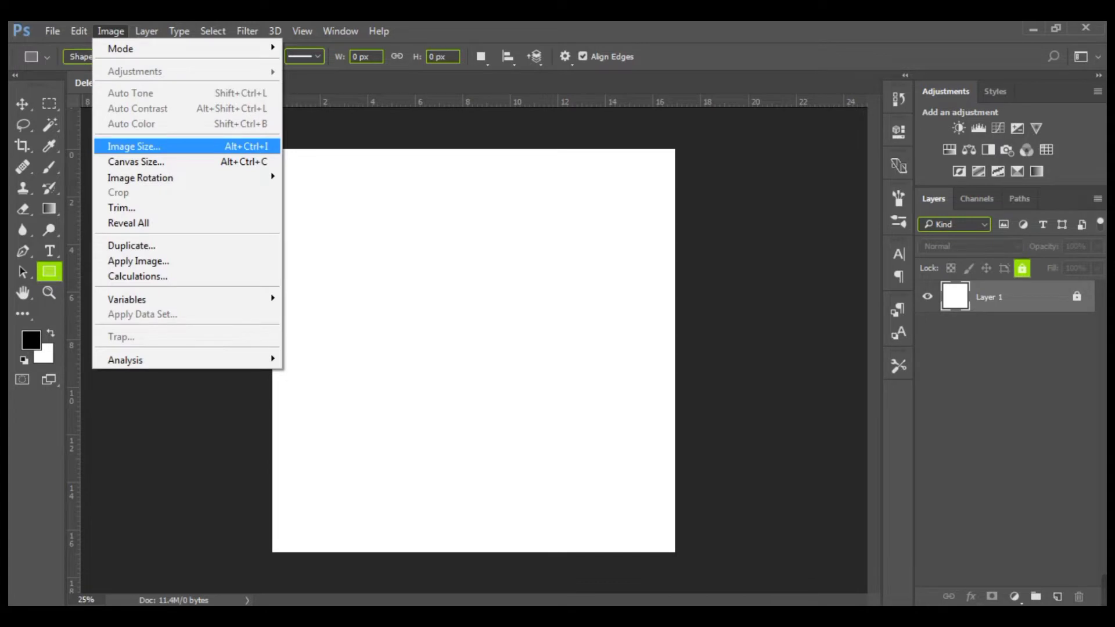
left_click(129, 146)
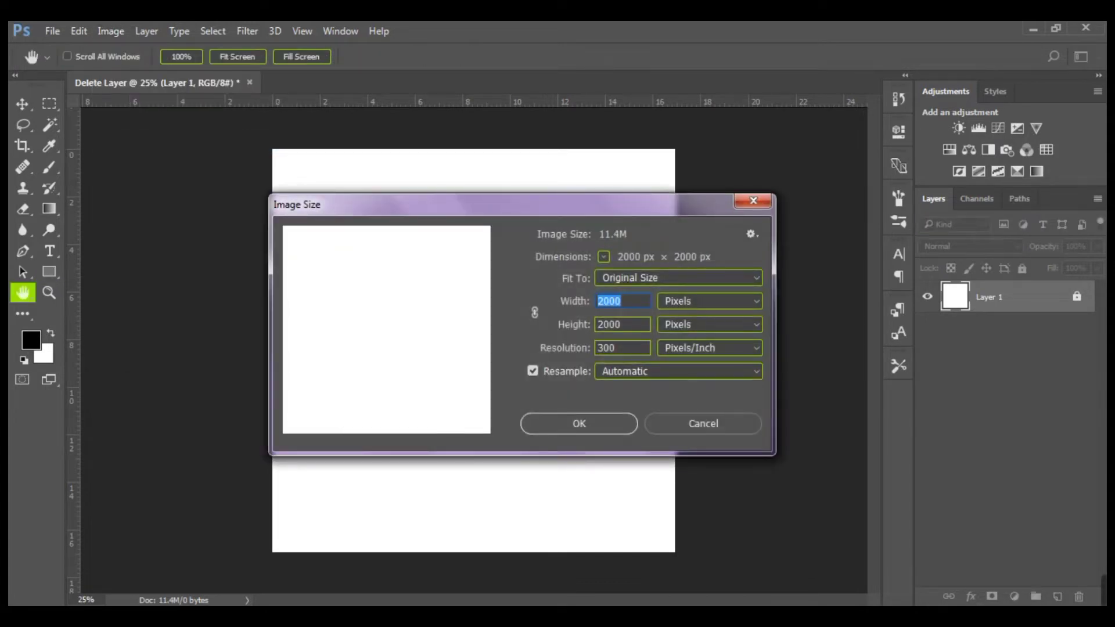
left_click(623, 325)
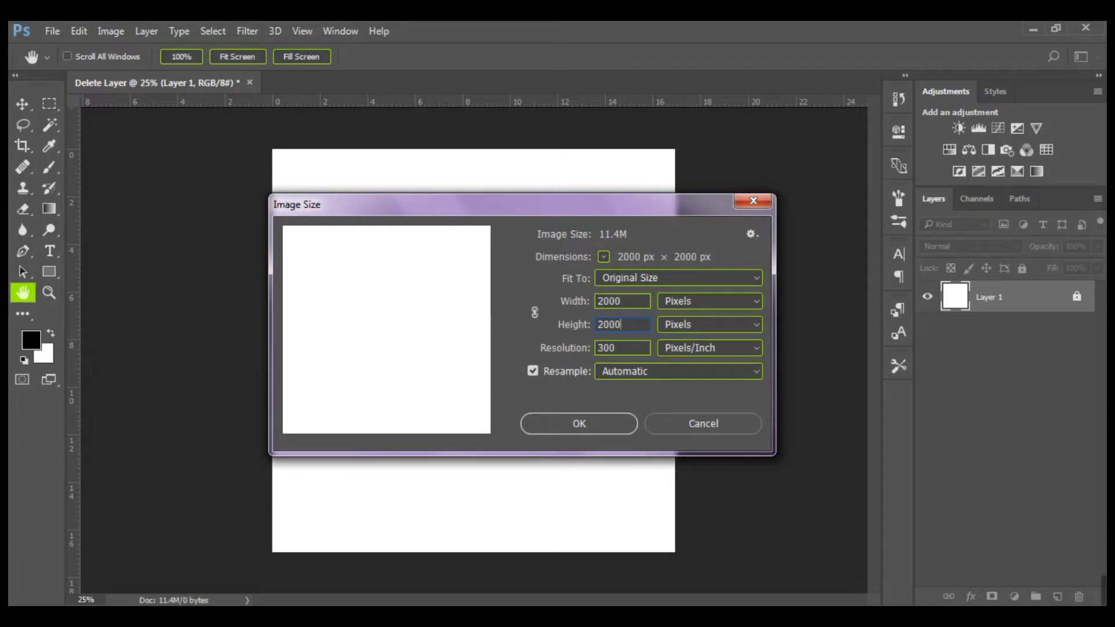
key("Return")
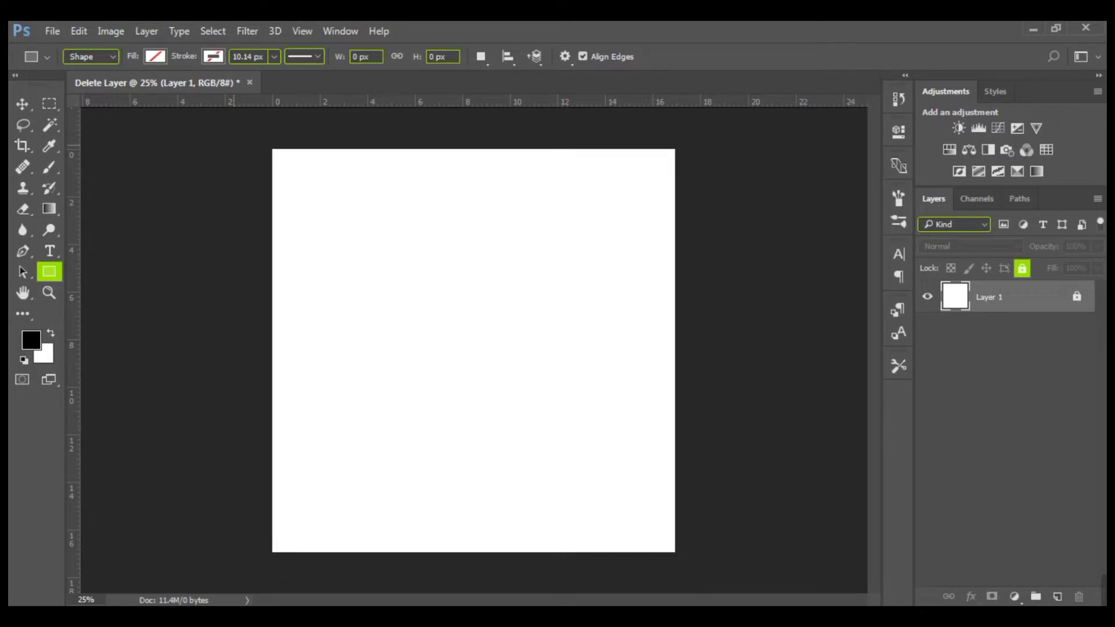
Draw a rectangle shape about 2392 × 2060 px covering the whole canvas and fill it with solid dark green
left_click_drag(236, 143, 718, 558)
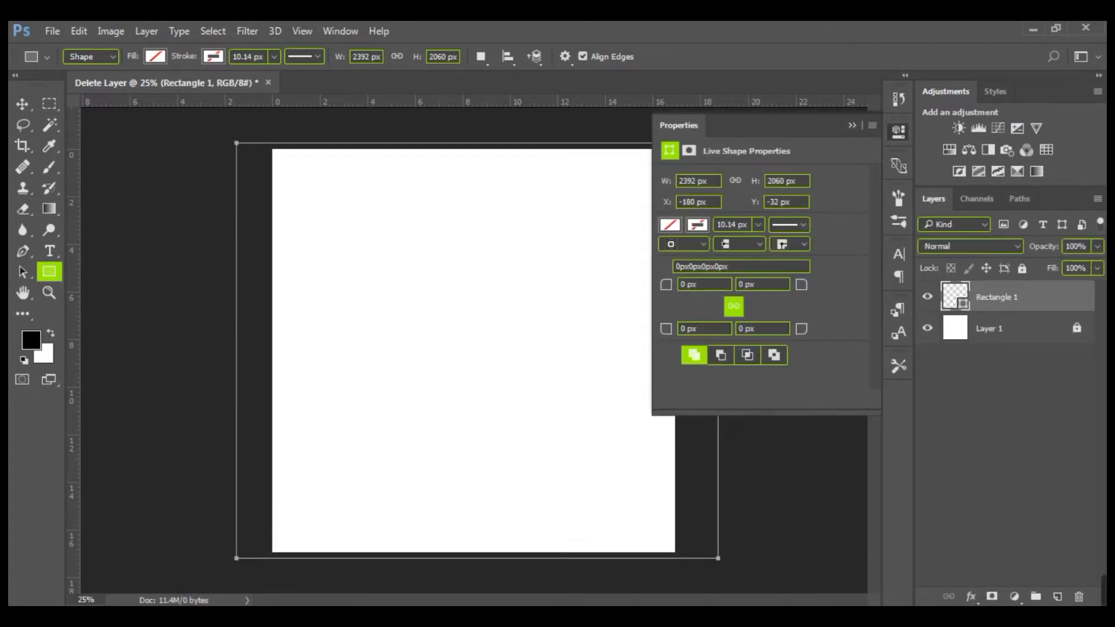
left_click(670, 225)
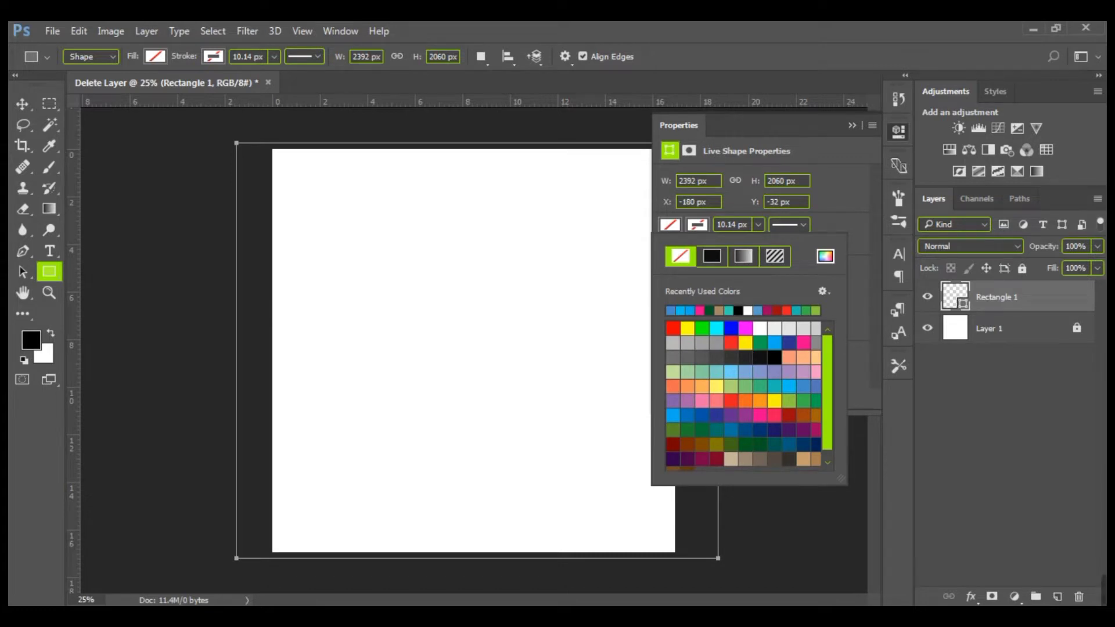
left_click(712, 256)
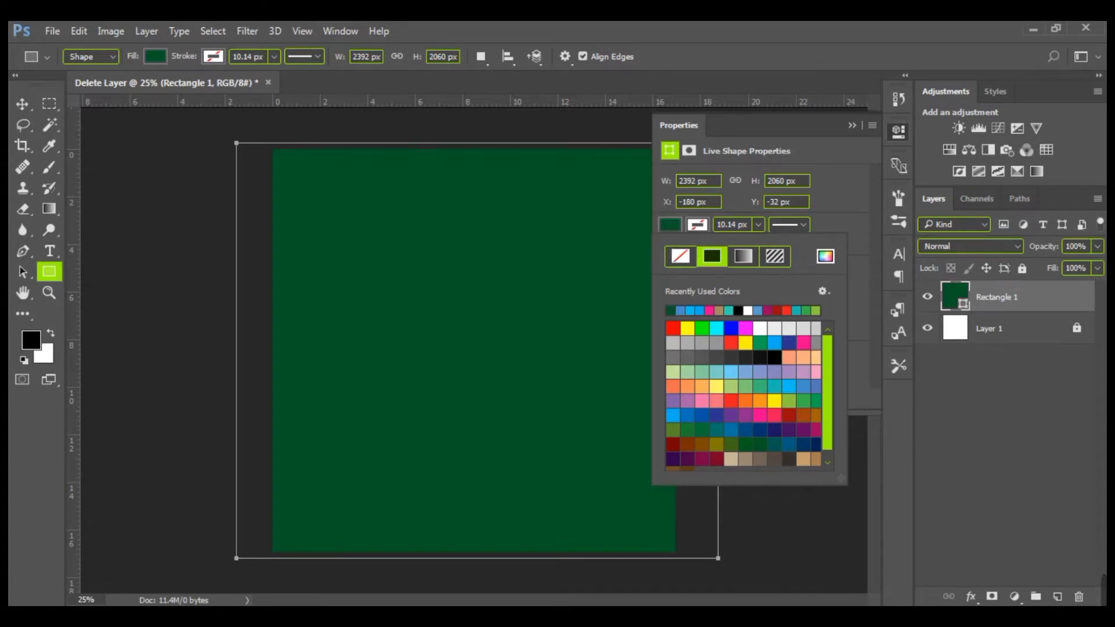
left_click(852, 125)
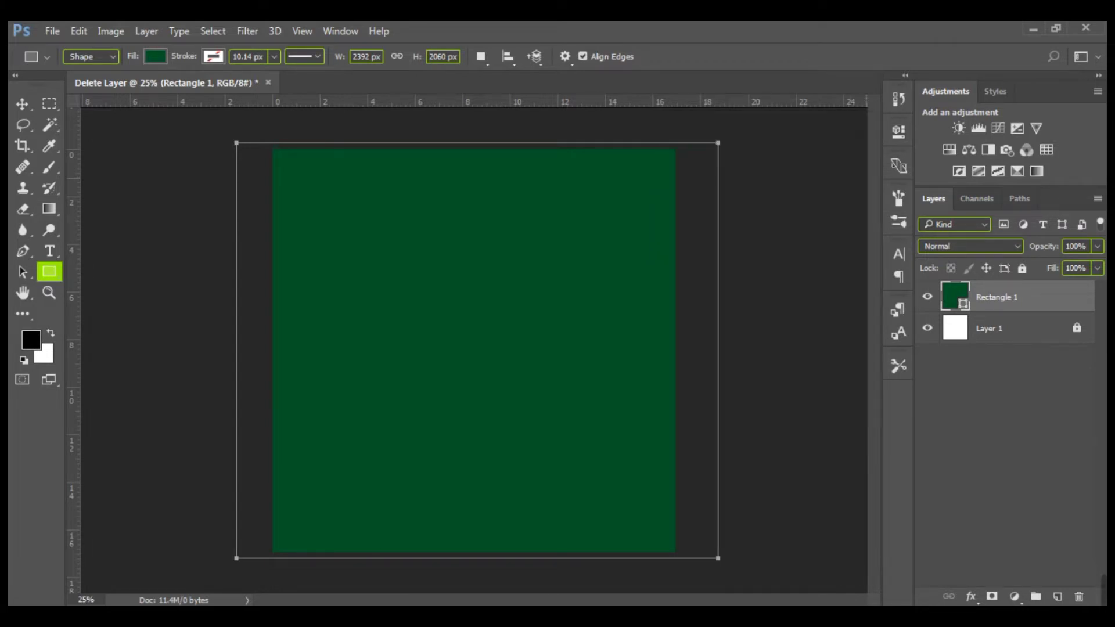
Add a new layer above the green rectangle and fill it with 50% Gray
left_click(1057, 596)
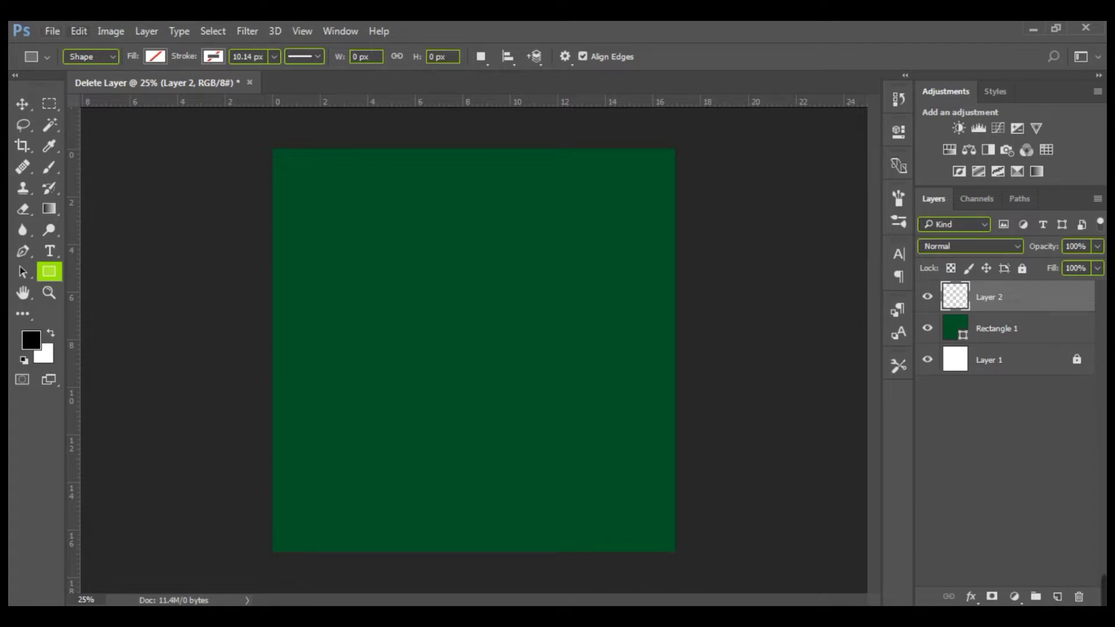
left_click(78, 31)
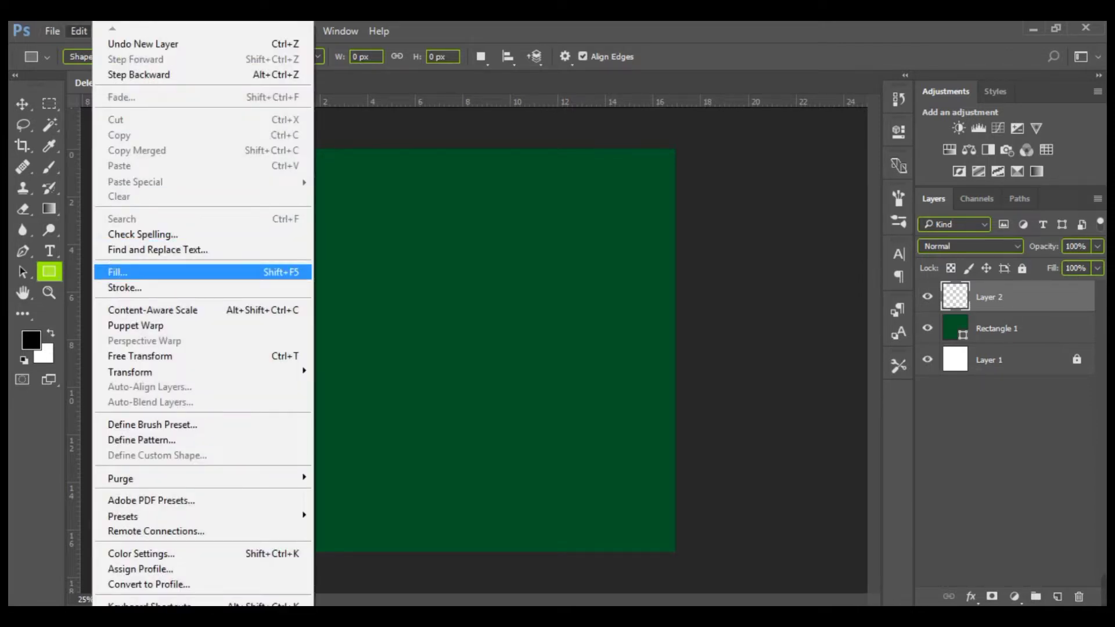
left_click(118, 272)
left_click(535, 252)
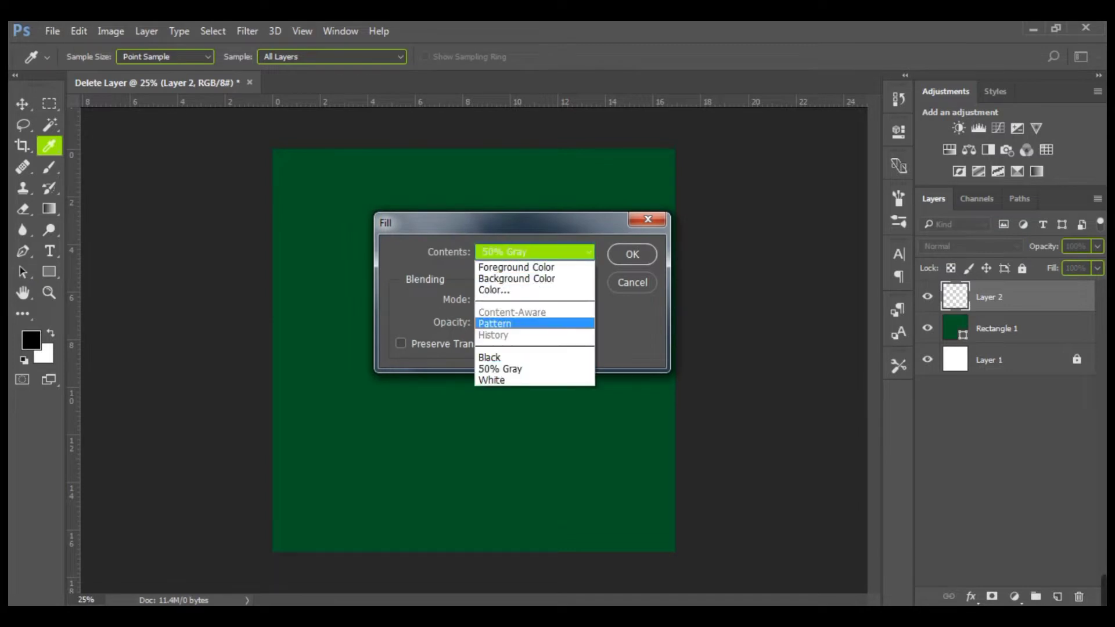
left_click(500, 369)
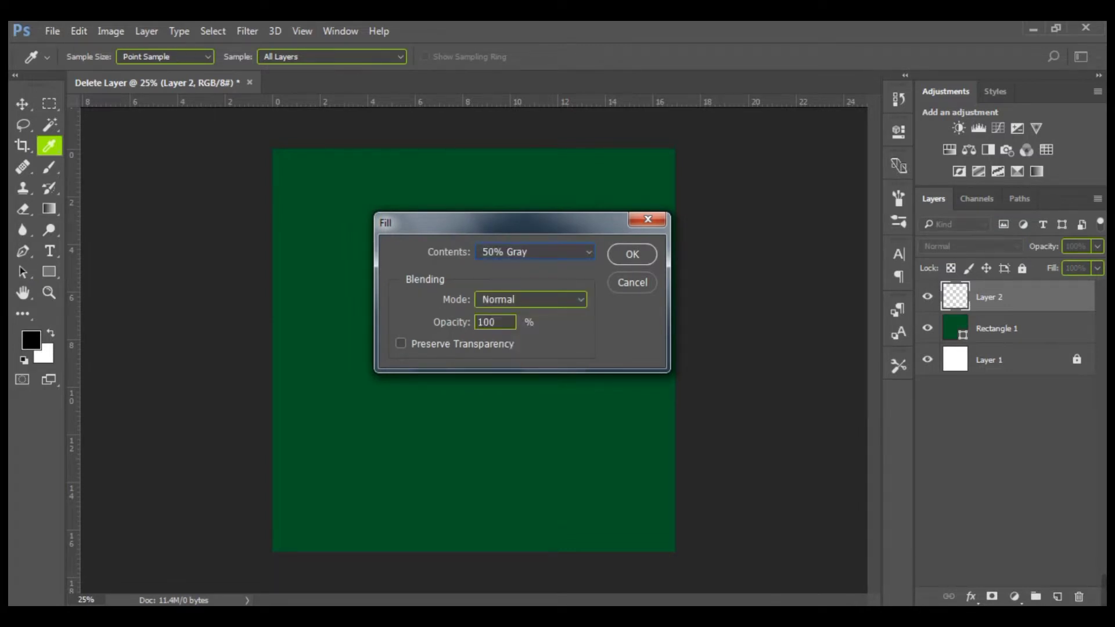
key("Return")
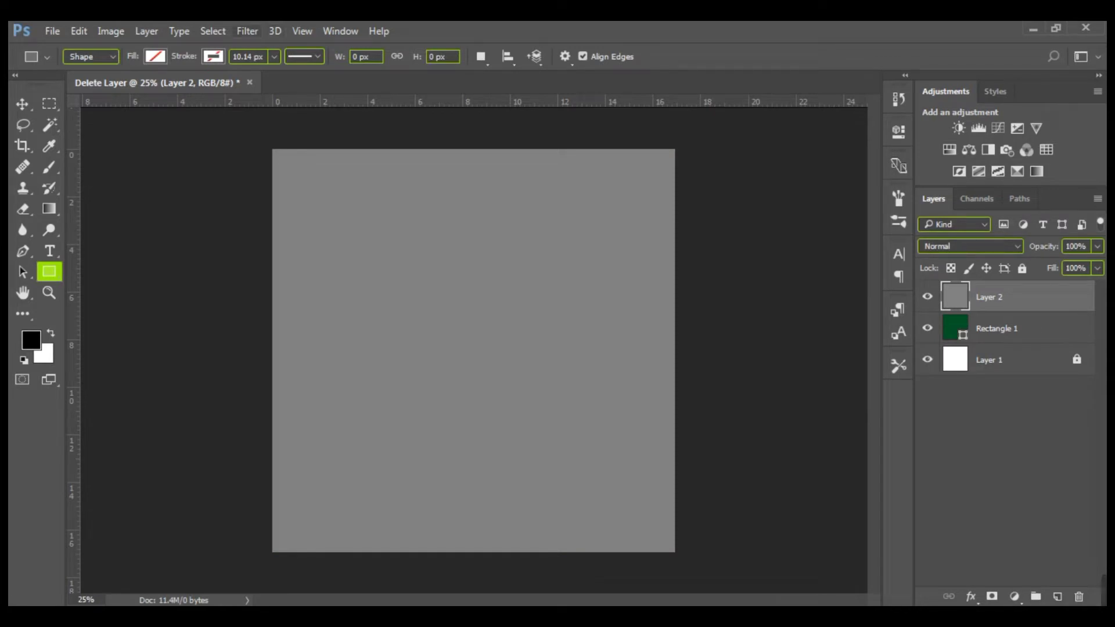
Apply monochromatic Gaussian Add Noise at 12.5% to the gray layer
left_click(247, 30)
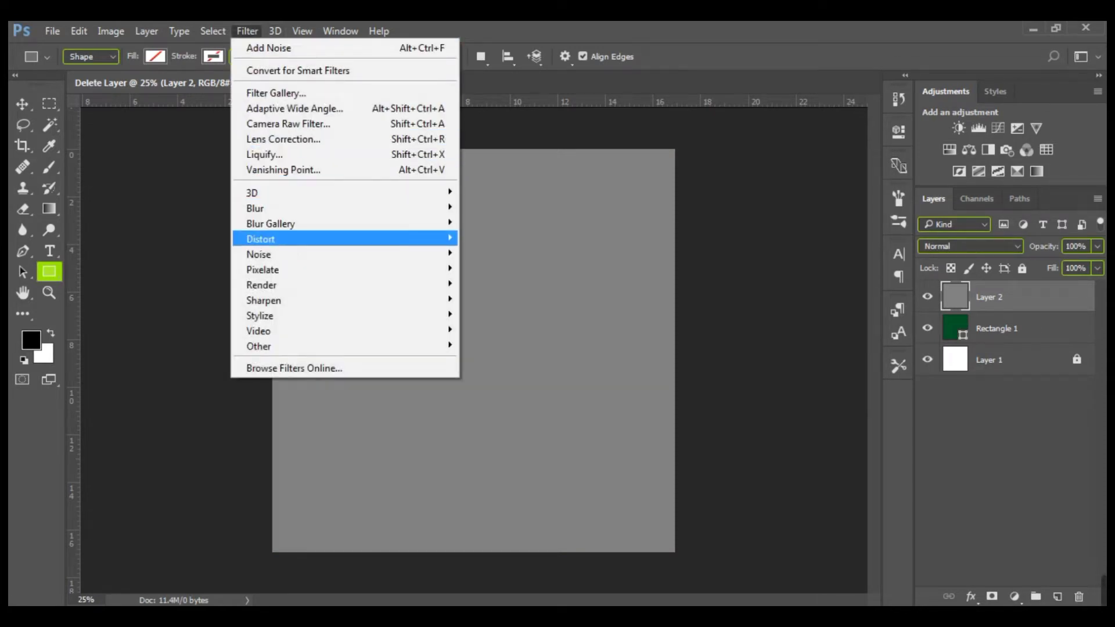
mouse_move(259, 254)
left_click(495, 251)
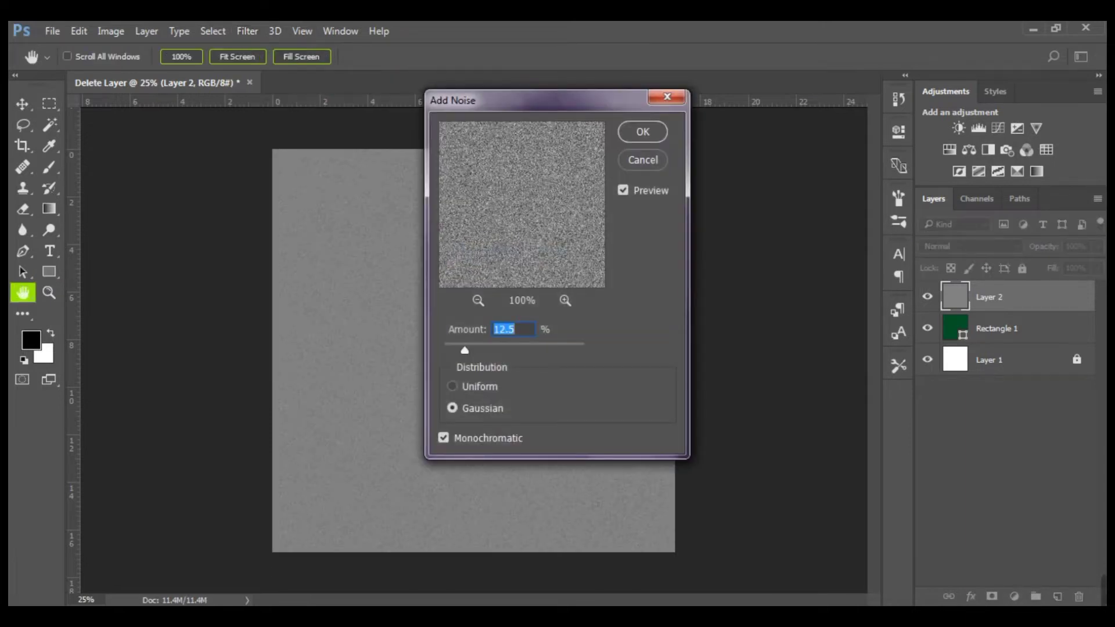
left_click(452, 387)
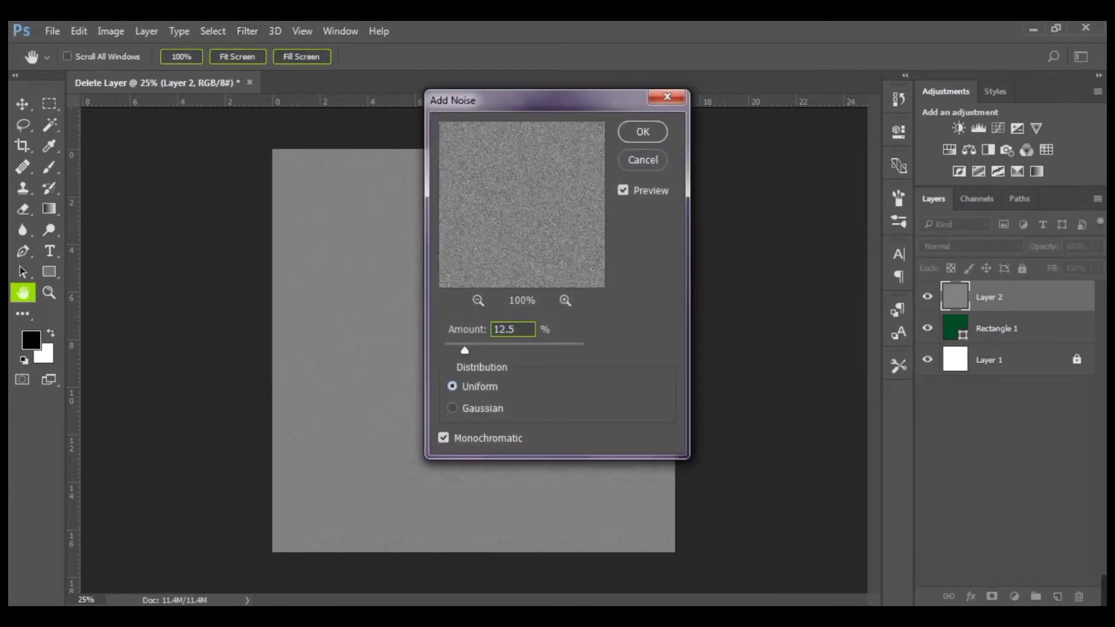
left_click(453, 408)
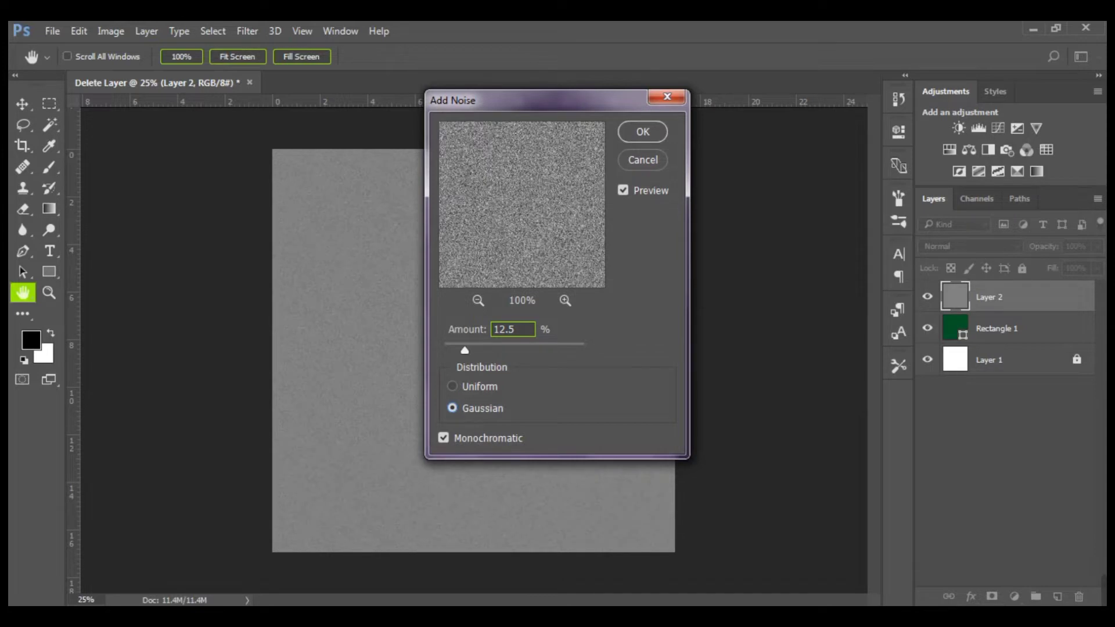
key("Return")
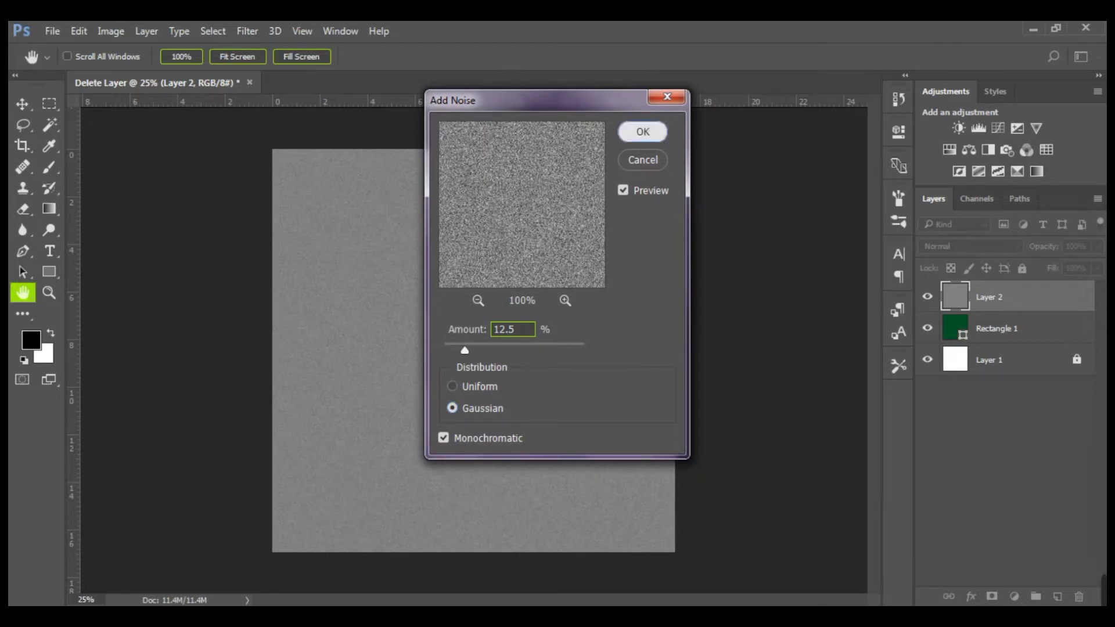
key("u")
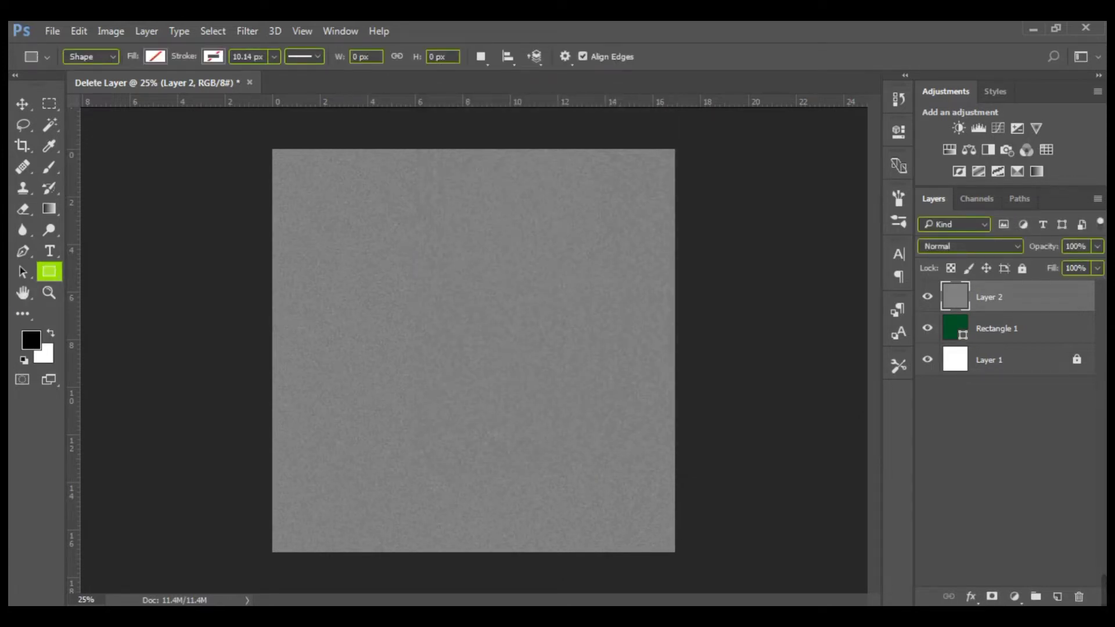
left_click(996, 328)
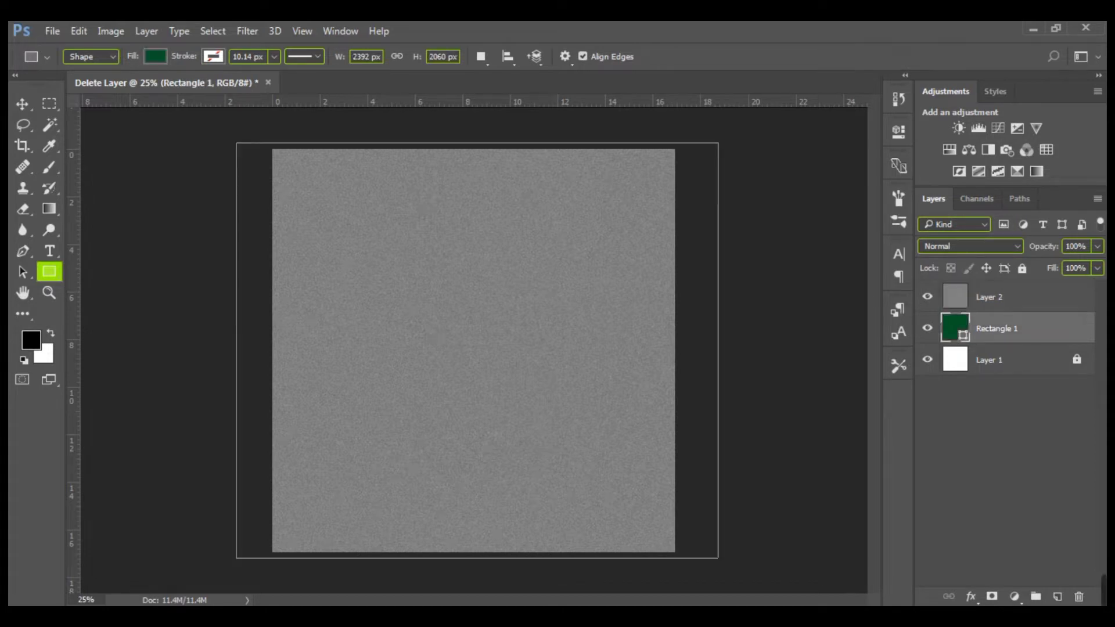
left_click(155, 55)
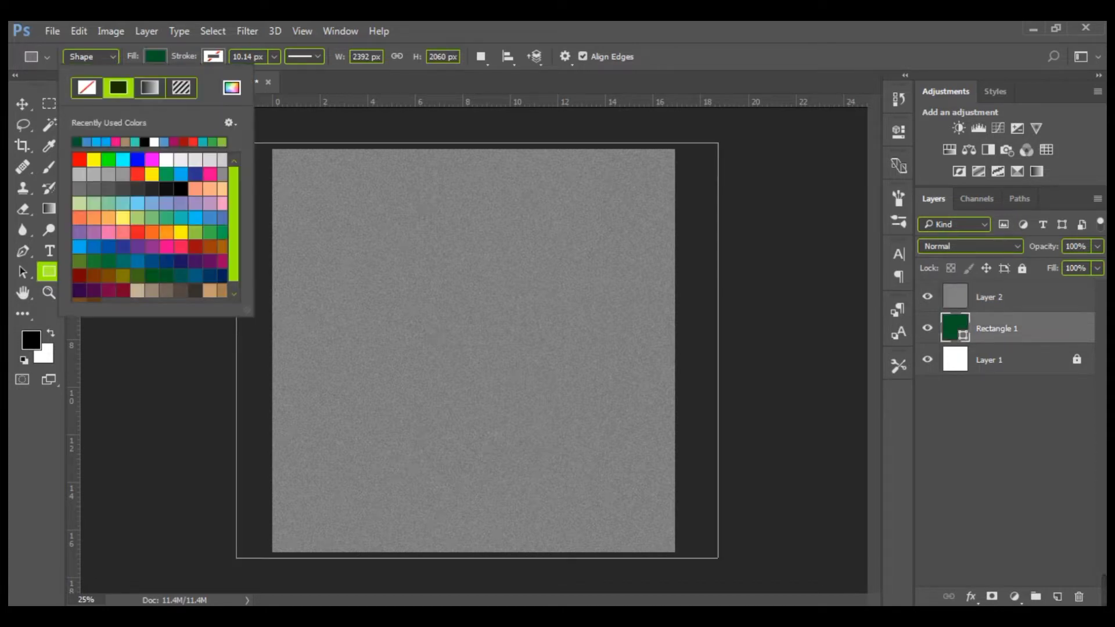
key("Escape")
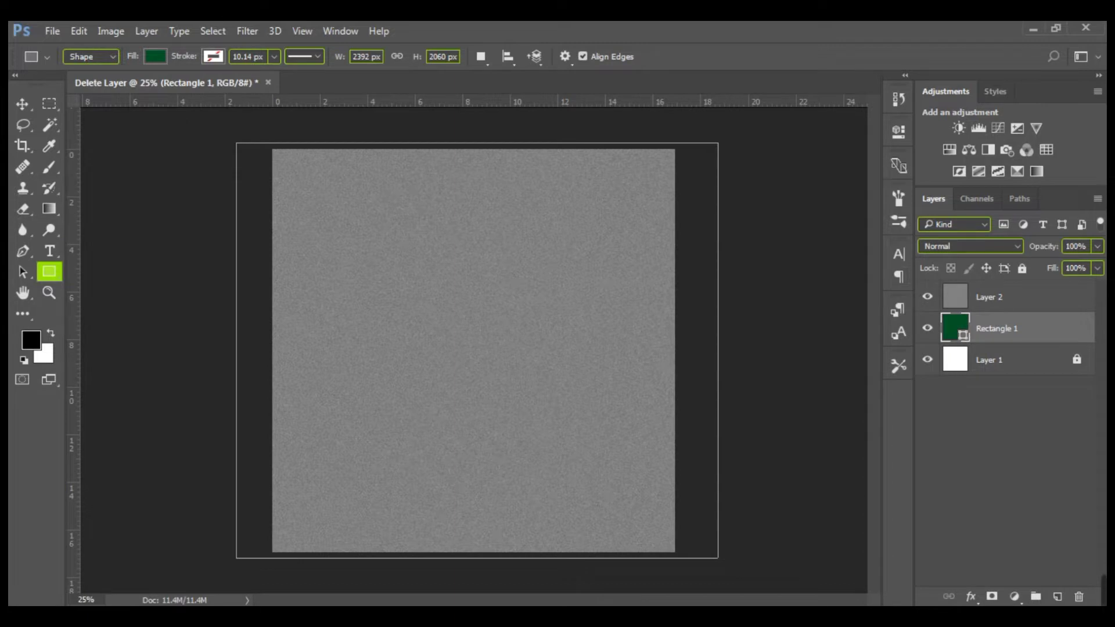
Set the blending mode of the gray noise layer to Overlay
left_click(989, 297)
left_click(971, 246)
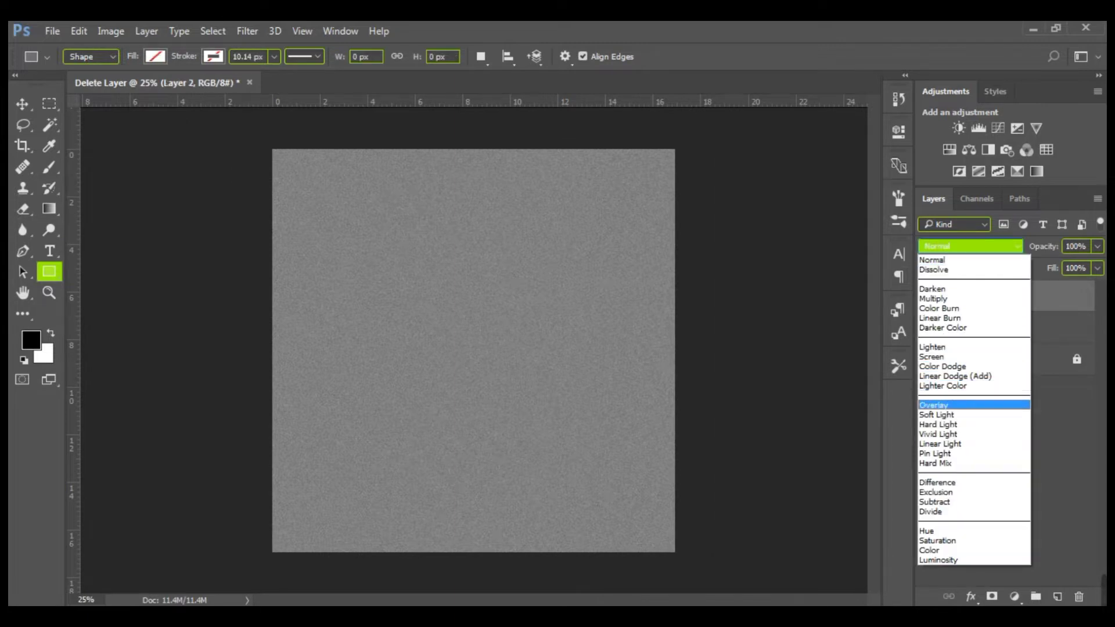
key("Return")
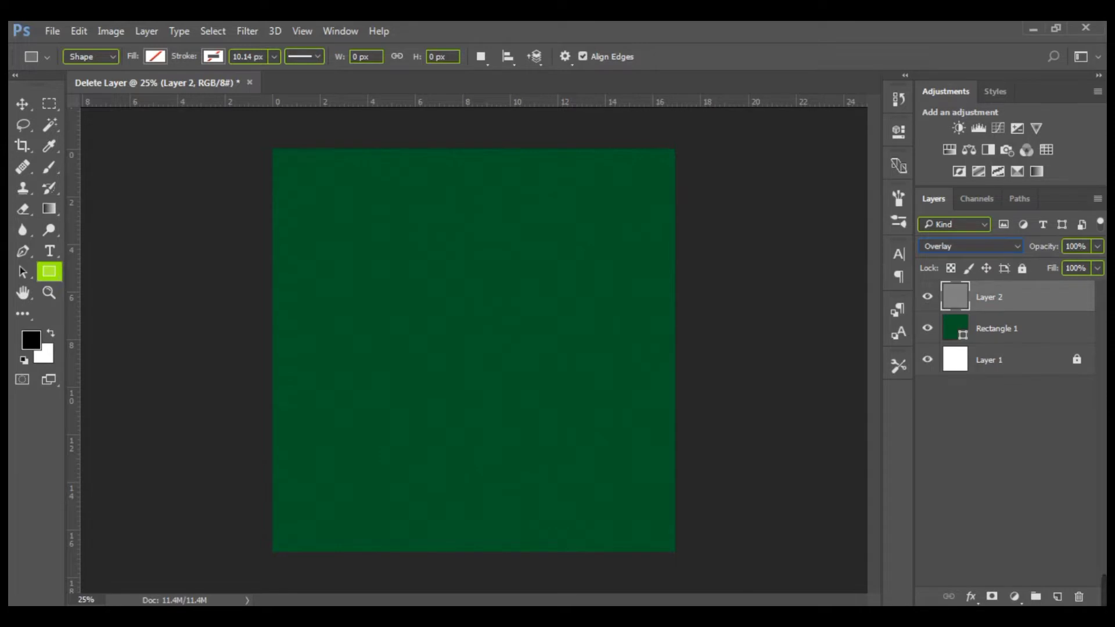
left_click(996, 329)
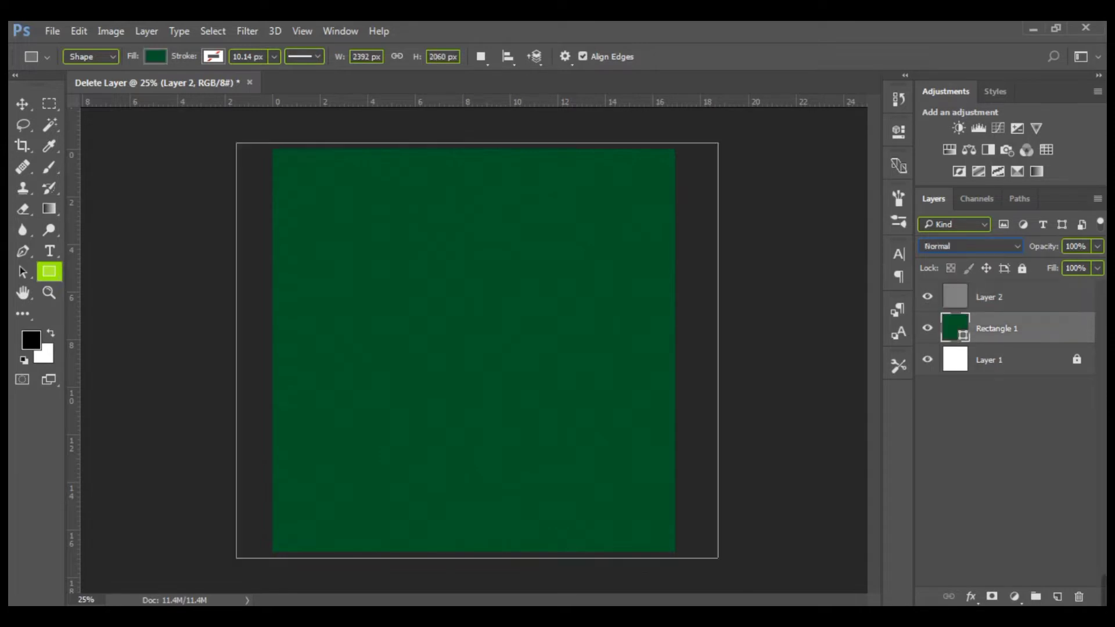
left_click(989, 297)
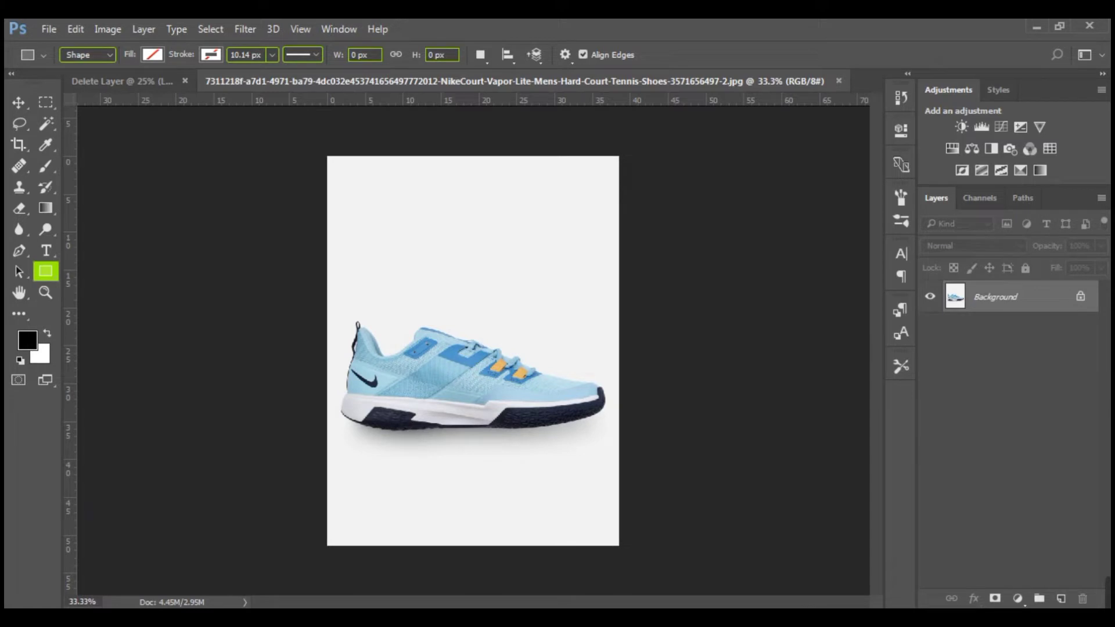
Unlock the background layer of the shoe photo
left_click(1080, 297)
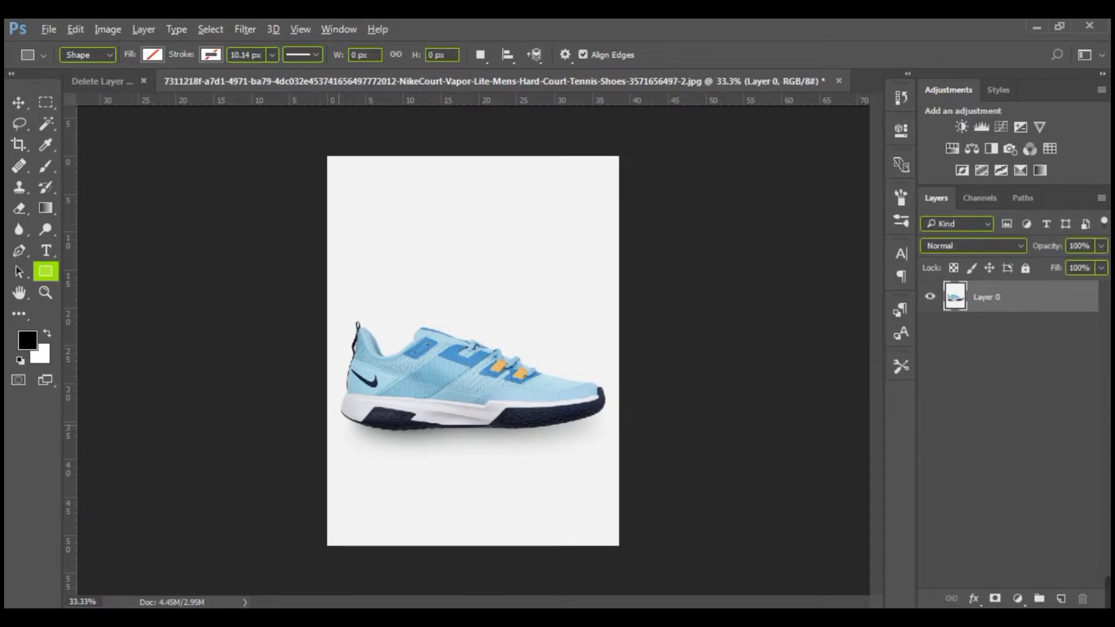
scroll(464, 395, "up", 6)
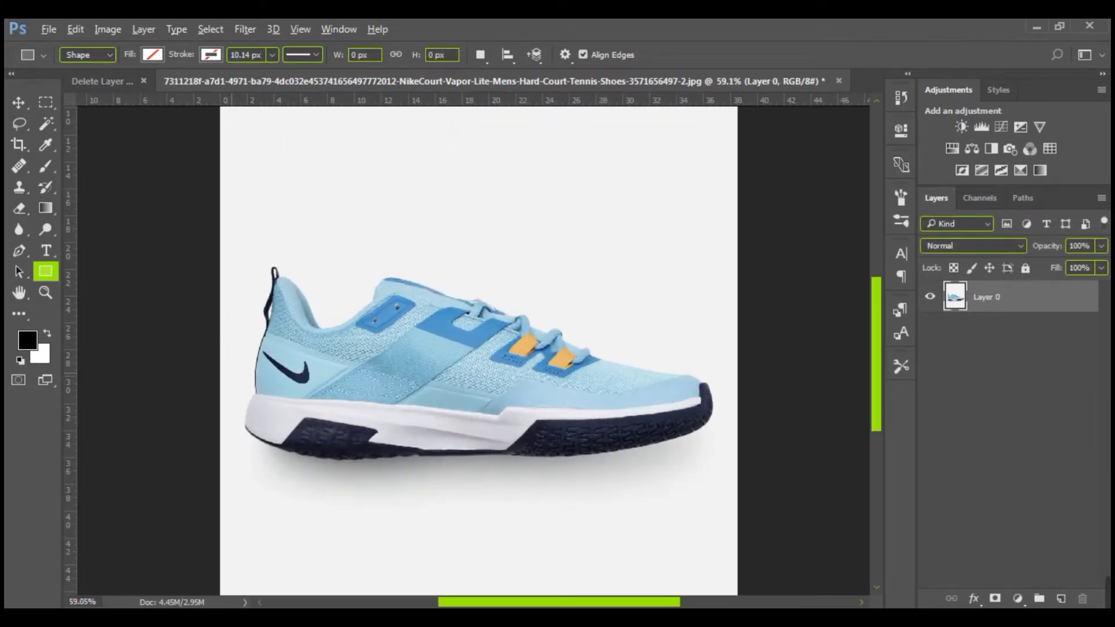
scroll(234, 371, "up", 1)
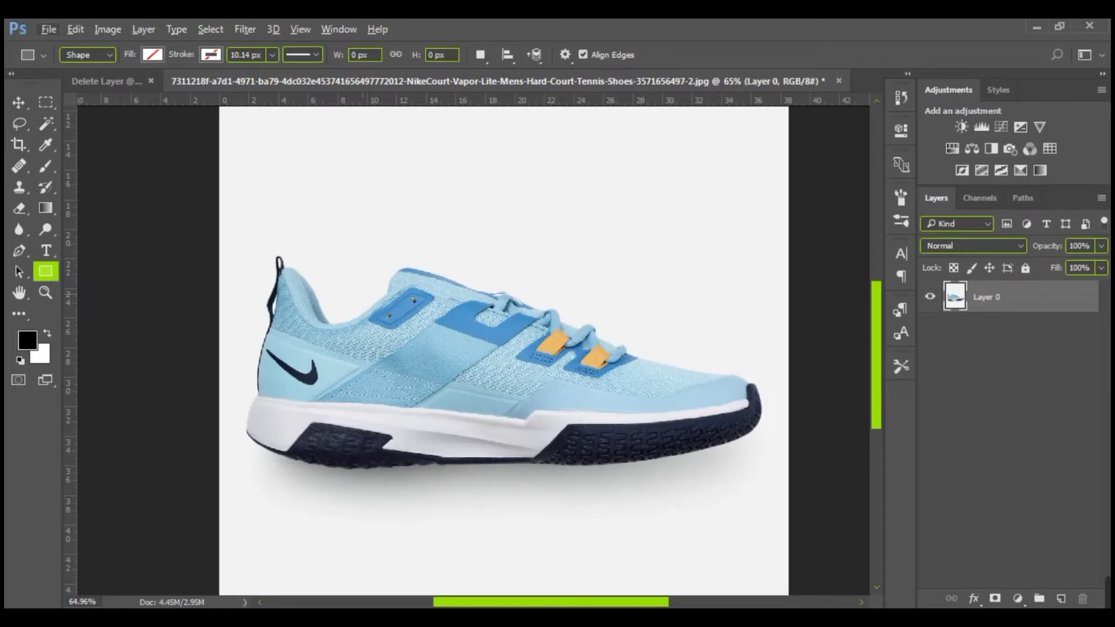
Start a Pen tool outline of the shoe at the heel's sole edge and trace it up the back of the heel
left_click(19, 251)
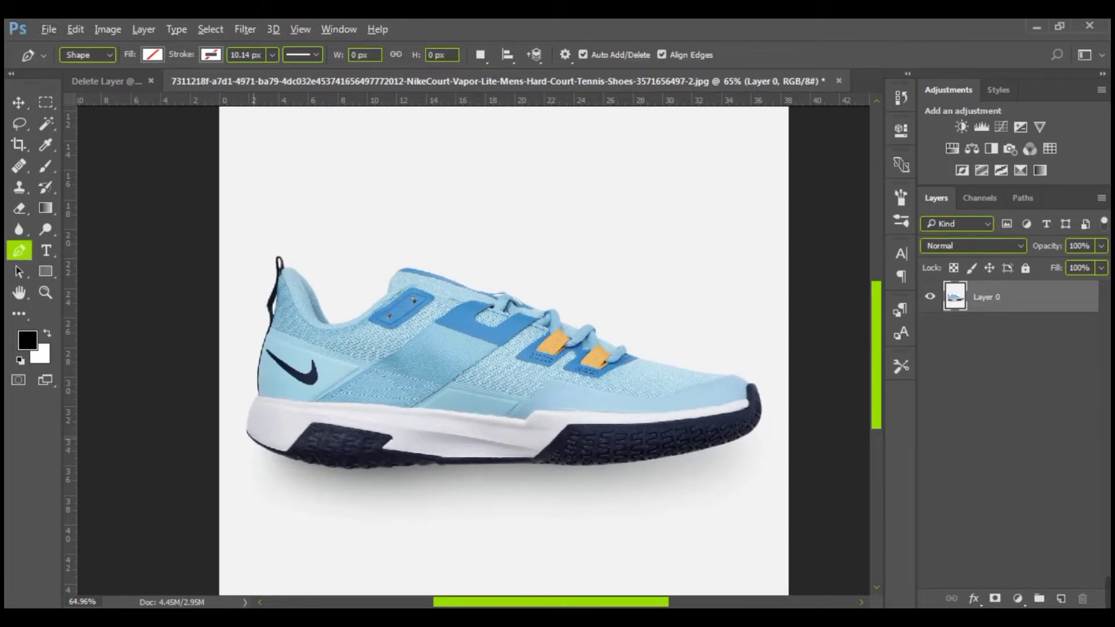
scroll(244, 433, "up", 15)
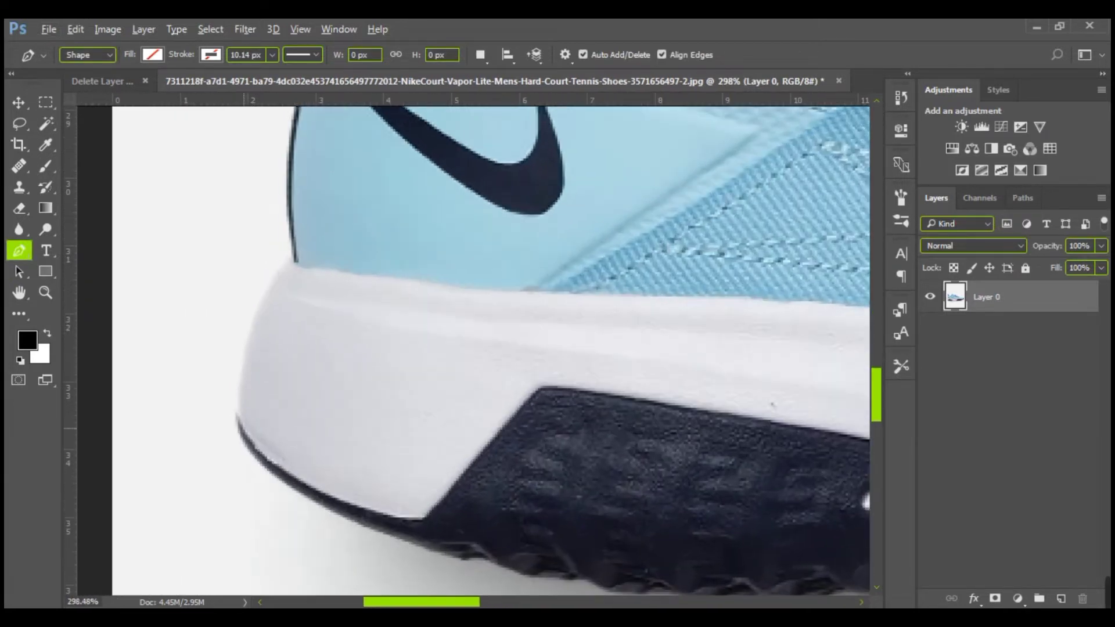
scroll(238, 419, "up", 1)
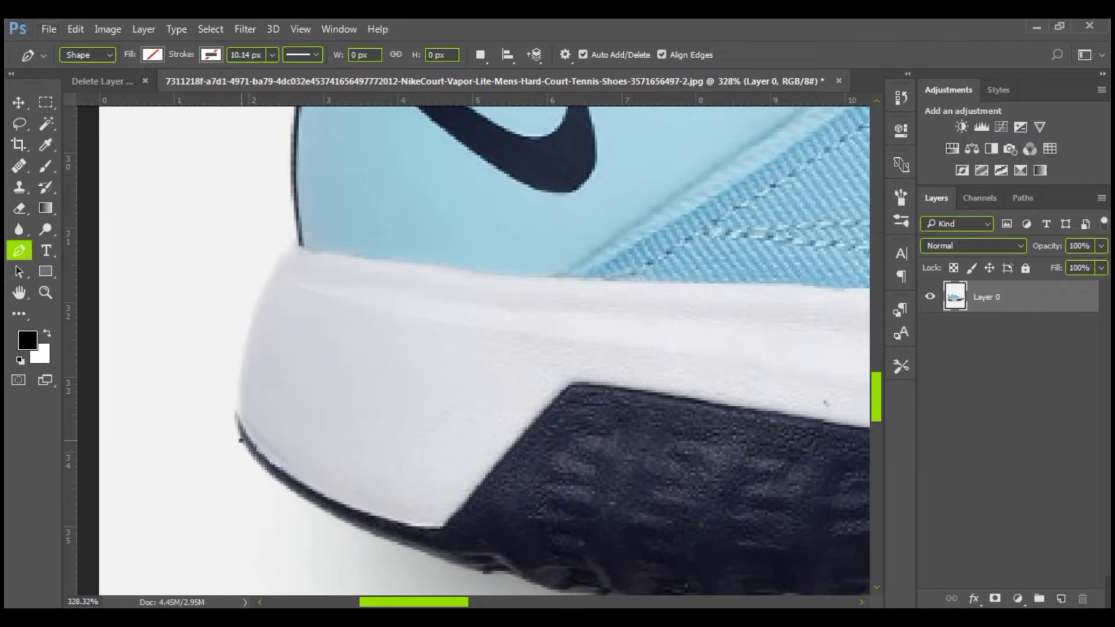
left_click(240, 440)
left_click_drag(294, 241, 378, 159)
scroll(378, 160, "up", 5)
mouse_move(353, 250)
left_mouse_down()
mouse_move(408, 168)
mouse_move(390, 276)
mouse_move(360, 264)
left_mouse_up()
scroll(411, 257, "down", 4)
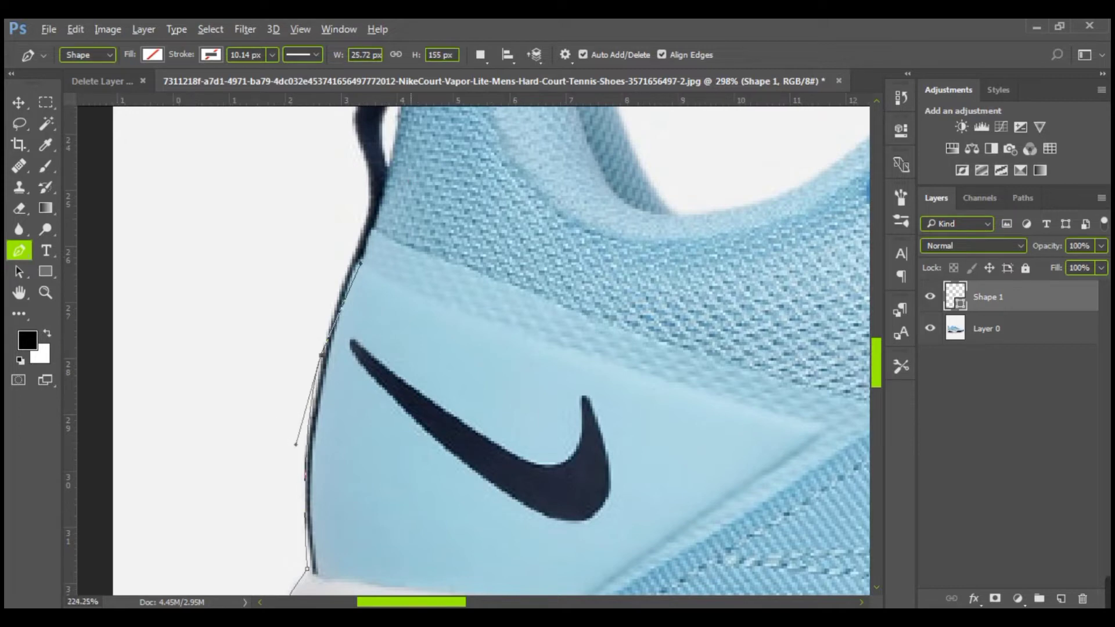
Continue the Pen outline up the heel's dark pull tab to the top of its loop
scroll(459, 418, "down", 6)
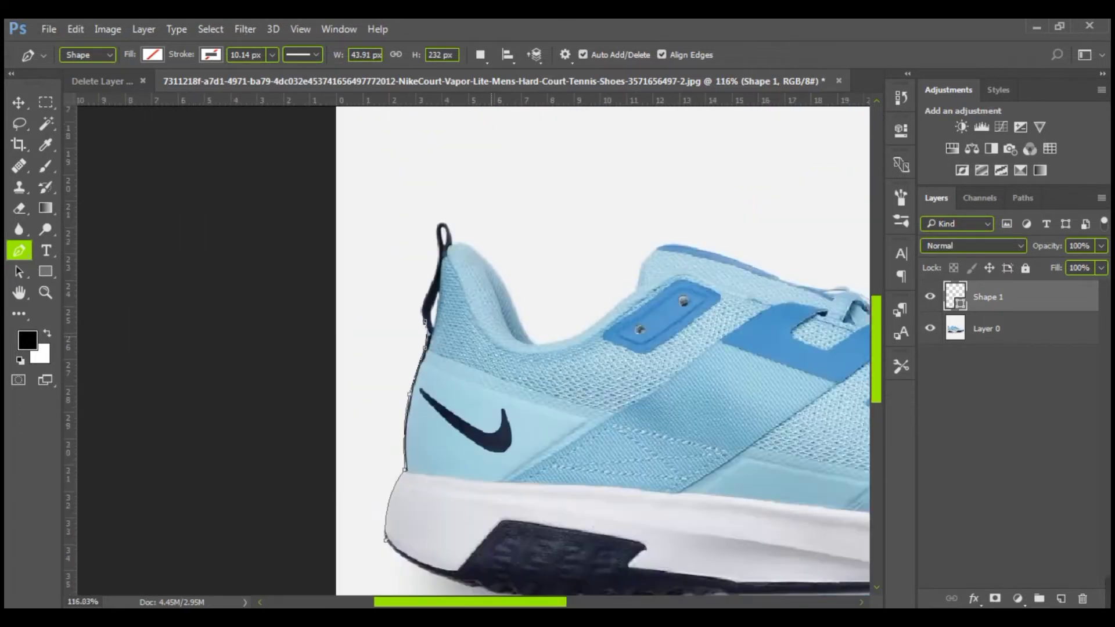
scroll(425, 292, "up", 7)
left_click_drag(426, 301, 414, 429)
left_click(425, 302, "alt")
scroll(462, 271, "up", 5)
left_click_drag(406, 287, 446, 223)
left_click(406, 287, "alt")
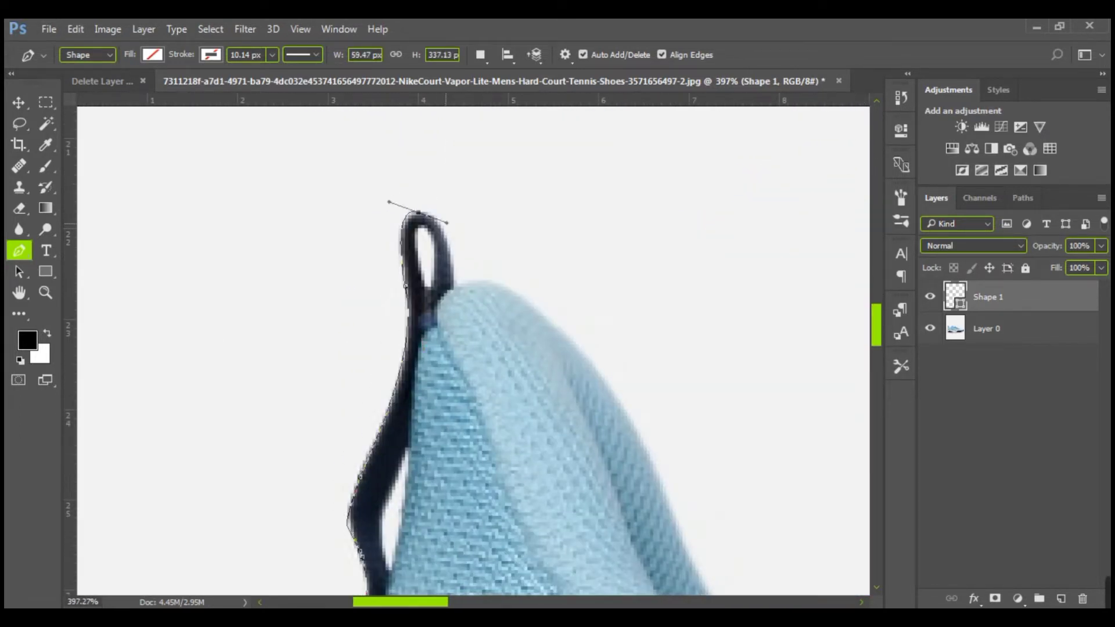
left_click(418, 212, "alt")
Trace the outline down from the pull loop, over the heel collar and along its padding to the collar's lowest point
left_click_drag(452, 286, 237, 158)
left_click(453, 287, "alt")
left_click_drag(404, 281, 540, 508)
left_click(405, 281, "alt")
left_click(482, 443, "alt")
left_click(517, 501, "alt")
Curve the outline along the shoe's collar opening from its lowest point up to the base of the tongue
left_click_drag(639, 418, 417, 384)
left_click_drag(644, 282, 808, 148)
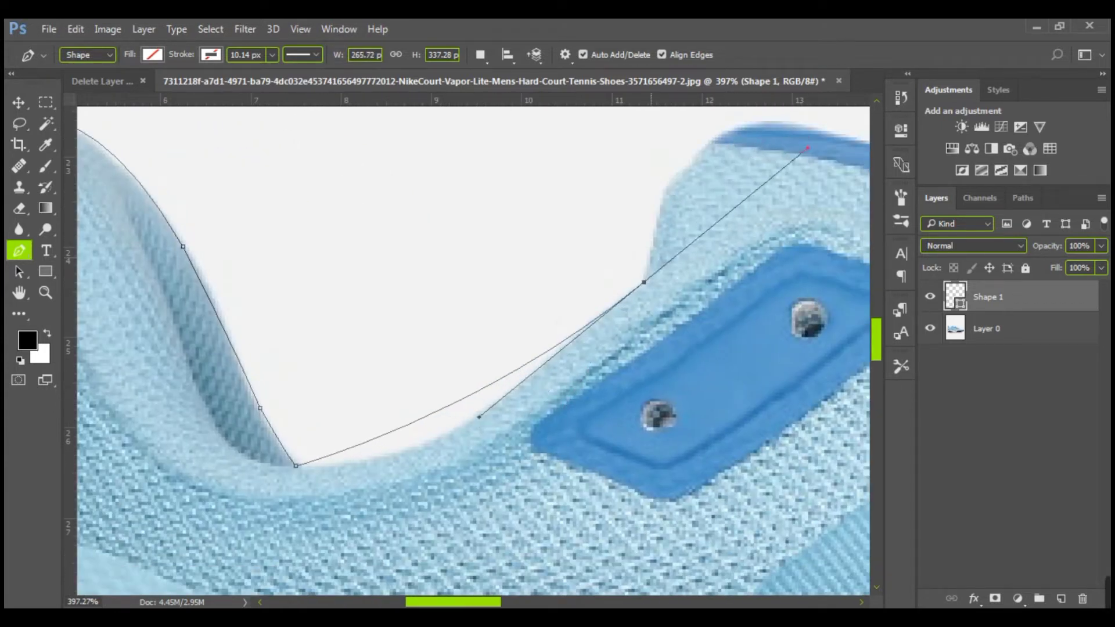
left_click(474, 394)
left_click_drag(473, 393, 472, 421)
left_click_drag(526, 394, 525, 381)
left_click_drag(644, 283, 479, 370)
left_click(479, 371)
Trace the outline up the tongue's rear edge and around its rounded top
left_click_drag(498, 281, 507, 280)
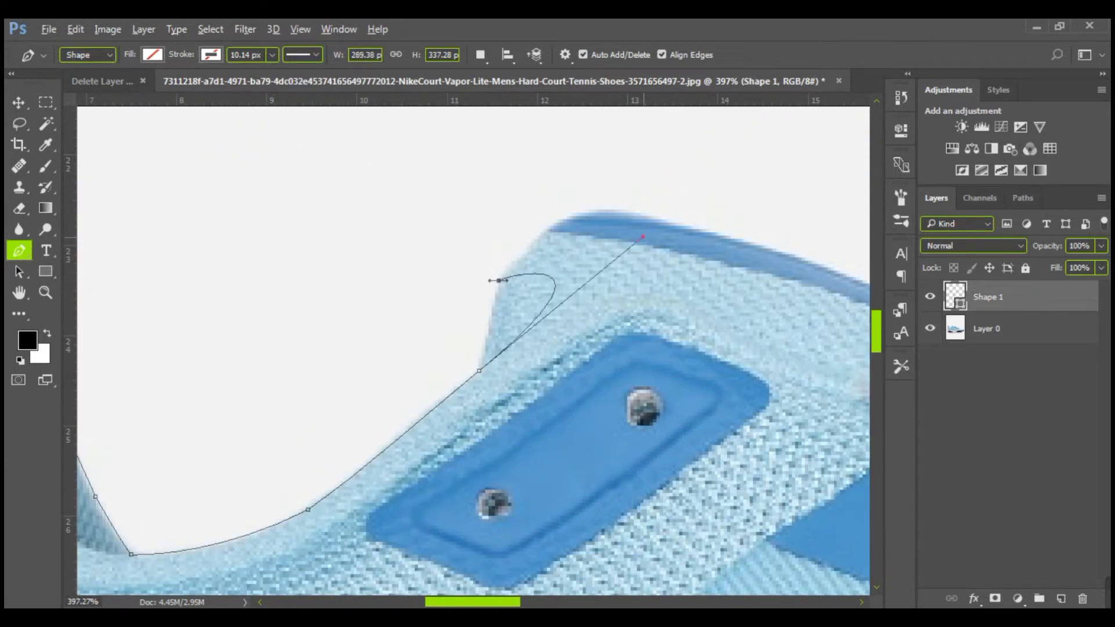
scroll(615, 336, "down", 6)
left_click_drag(643, 237, 526, 342)
scroll(630, 313, "up", 4)
scroll(511, 331, "up", 4)
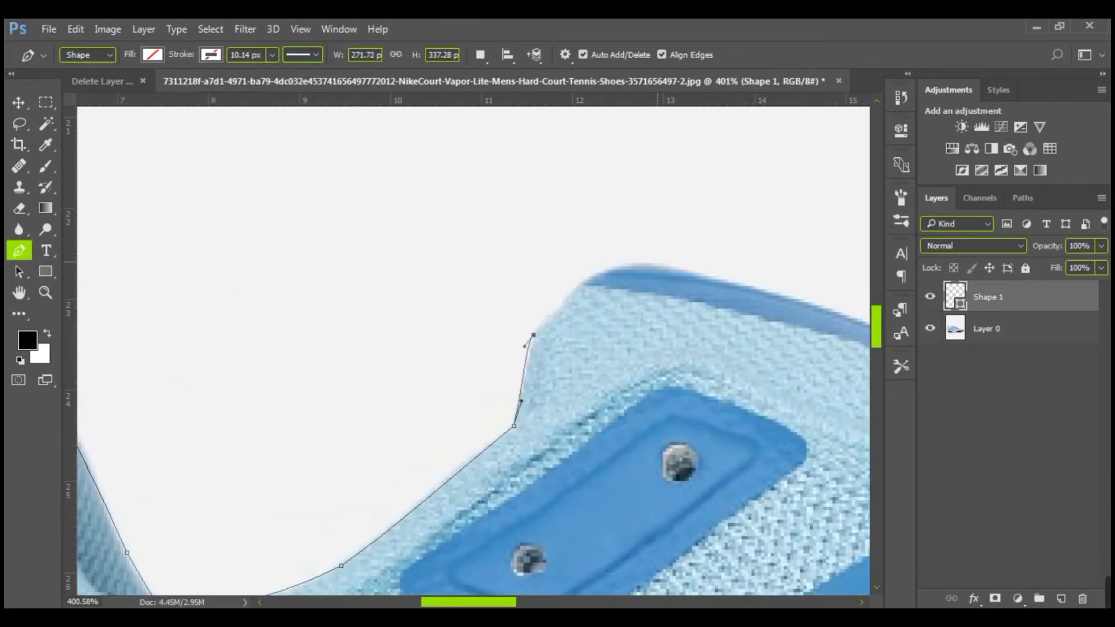
left_click_drag(675, 269, 760, 301)
left_click(674, 269, "alt")
Follow the tongue's blue upper edge forward with the outline to just before the first laces, correcting the curve
left_click_drag(737, 350, 280, 282)
left_click_drag(621, 340, 702, 412)
left_click(513, 281)
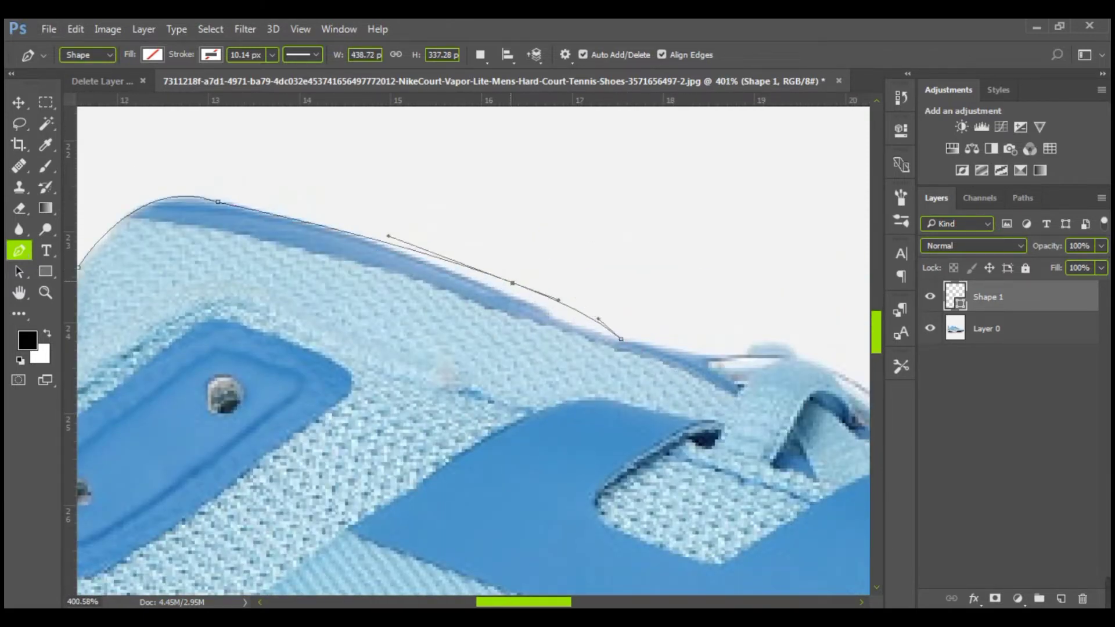
left_click_drag(513, 281, 507, 291)
left_click_drag(599, 320, 599, 335)
left_click(621, 340, "alt")
Trace the outline over the upper lace loops with curved segments and corner points
left_click_drag(745, 352, 267, 262)
left_click(745, 352, "alt")
left_click_drag(370, 321, 406, 365)
left_click(370, 322, "alt")
left_click_drag(477, 364, 560, 343)
left_click(477, 364, "alt")
left_click(533, 354, "alt")
left_click_drag(592, 432, 589, 526)
left_click(592, 432, "alt")
left_click_drag(705, 480, 741, 506)
left_click(706, 480, "alt")
Continue the outline over the front lace loops to the back end of the toe box
left_click_drag(808, 470, 530, 464)
left_click(511, 372, "alt")
left_click(528, 431, "alt")
left_click_drag(644, 496, 660, 518)
left_click(644, 496, "alt")
left_click_drag(703, 513, 466, 489)
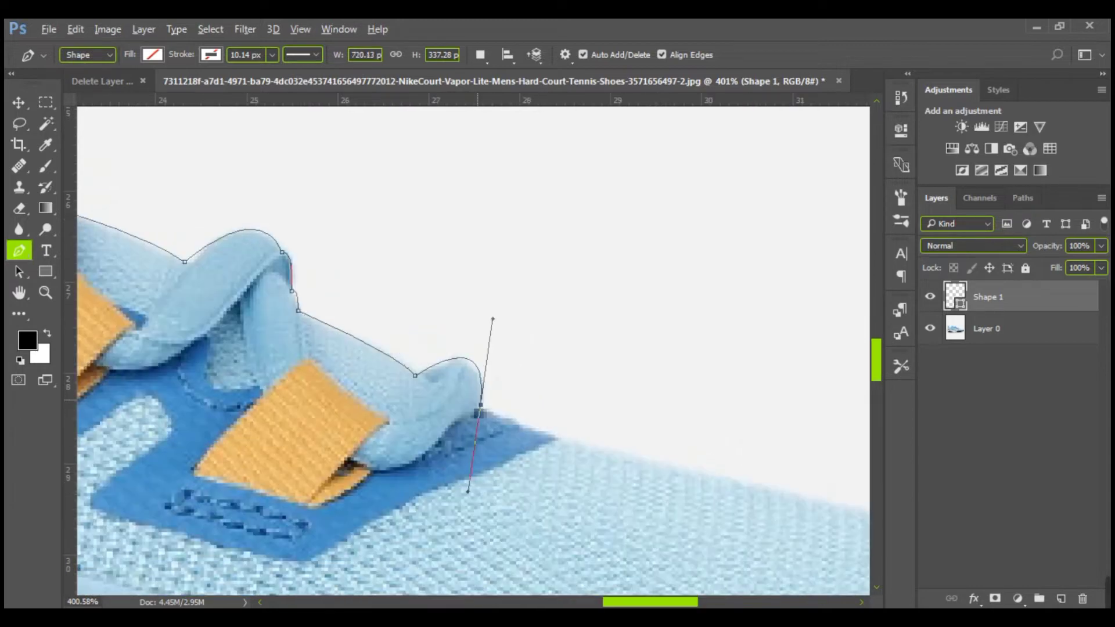
left_click(479, 405, "alt")
Trace the outline along the top of the toe box and onto the dark rubber toe cap
scroll(504, 326, "down", 7)
scroll(649, 355, "up", 4)
left_click_drag(695, 404, 821, 397)
left_click(696, 404, "alt")
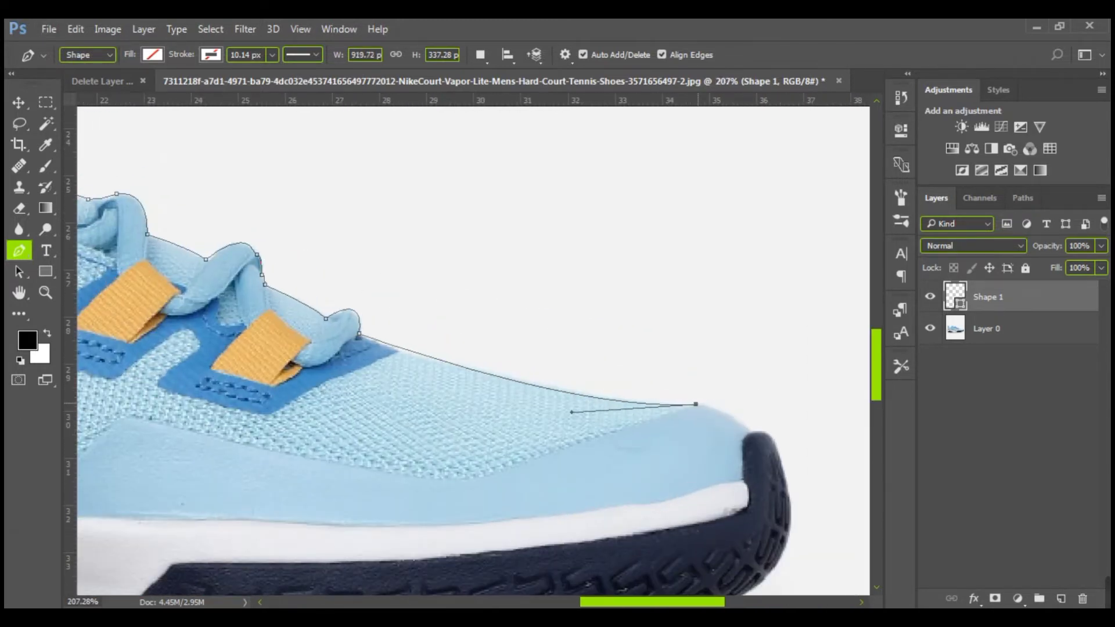
left_click(749, 433, "alt")
left_click_drag(749, 433, 789, 474)
left_click(777, 447, "alt")
Carry the outline around the front of the toe cap and back under the forefoot sole
left_click_drag(789, 474, 687, 208)
left_click_drag(557, 362, 372, 389)
left_click_drag(744, 335, 752, 320)
left_click_drag(556, 361, 749, 275)
left_click(751, 275, "alt")
mouse_move(338, 340)
left_mouse_down()
mouse_move(192, 338)
mouse_move(681, 324)
left_mouse_up()
left_click(338, 340, "alt")
scroll(338, 340, "down", 4)
Trace the outline along the nearly straight lower edge of the midfoot sole
left_click_drag(577, 322, 546, 319)
left_click(578, 321, "alt")
scroll(581, 334, "up", 7)
mouse_move(248, 302)
left_mouse_down()
mouse_move(225, 316)
mouse_move(247, 305)
left_mouse_up()
left_click(488, 303)
left_click_drag(488, 303, 488, 301)
left_click(270, 303)
left_click(133, 306)
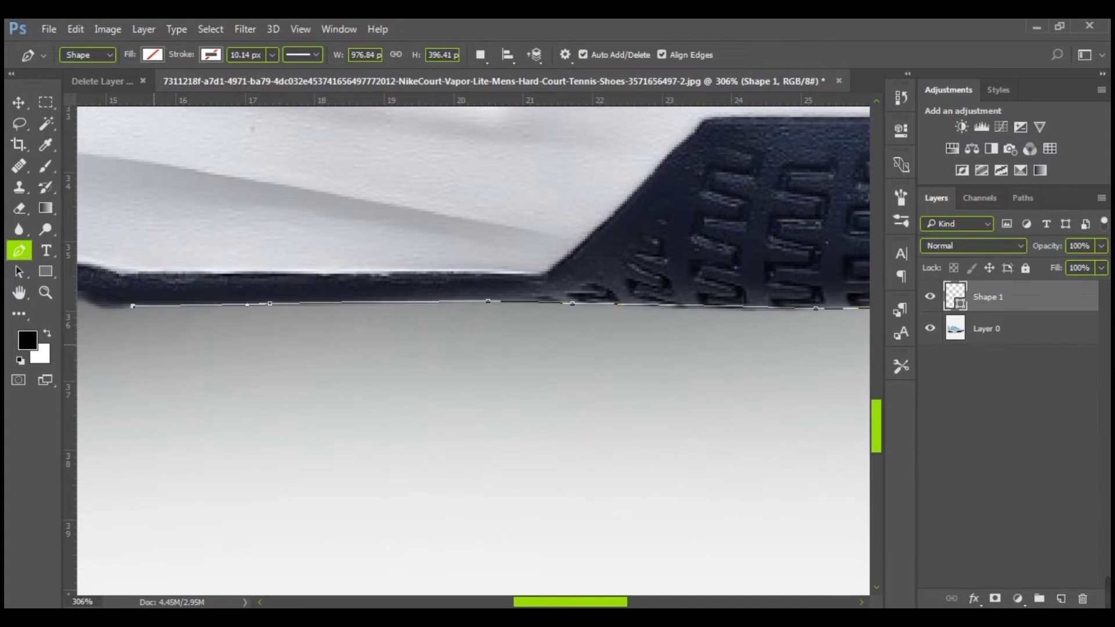
Outline the first scalloped tread notches at the rear part of the sole
left_click_drag(133, 306, 665, 335)
left_click(606, 320)
left_click_drag(615, 328, 552, 340)
left_click(524, 328)
left_click(552, 339)
left_click(483, 345)
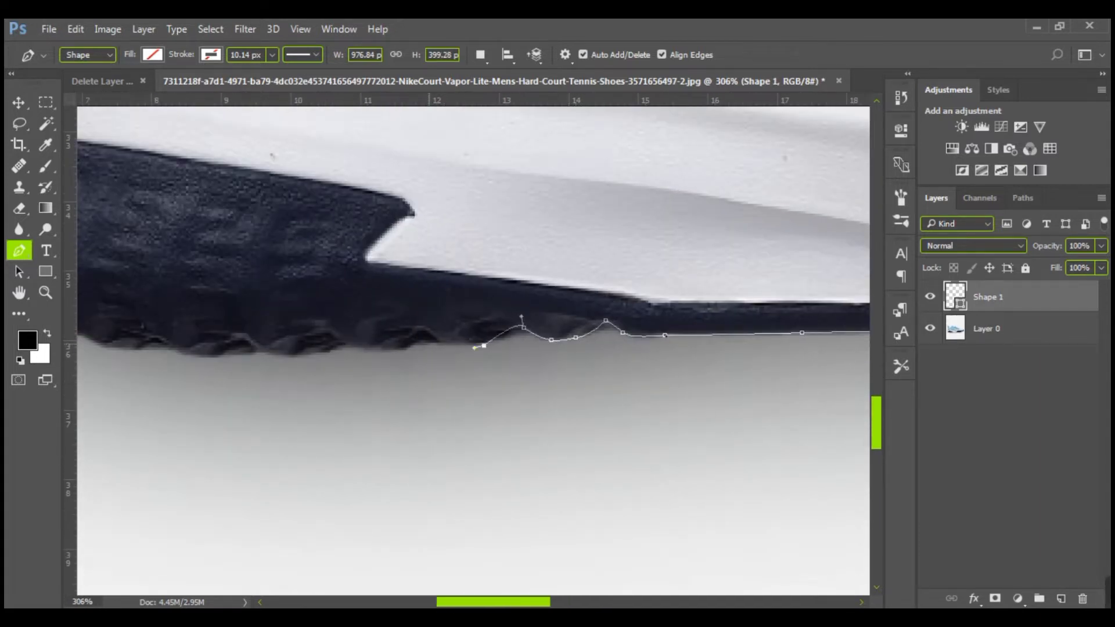
left_click(442, 346)
mouse_move(405, 353)
left_mouse_down()
mouse_move(397, 363)
mouse_move(406, 348)
mouse_move(348, 344)
mouse_move(405, 374)
mouse_move(399, 358)
left_mouse_up()
Continue the outline around the tread bumps beneath the dark heel panel
left_click_drag(332, 350, 169, 351)
left_click(332, 351, "alt")
left_click(278, 358, "alt")
left_click(245, 358, "alt")
left_click_drag(245, 357, 202, 358)
left_click(207, 356)
scroll(348, 366, "down", 3)
scroll(293, 372, "up", 4)
Trace the last heel treads and the curved heel edge, closing the outline at its starting point
left_click_drag(298, 372, 213, 356)
left_click(356, 372)
left_click(273, 358)
left_click(172, 339)
left_click_drag(128, 336, 125, 345)
left_click_drag(125, 337, 449, 422)
left_click(358, 386)
left_click(277, 348)
left_click(319, 368)
left_click_drag(207, 285, 209, 308)
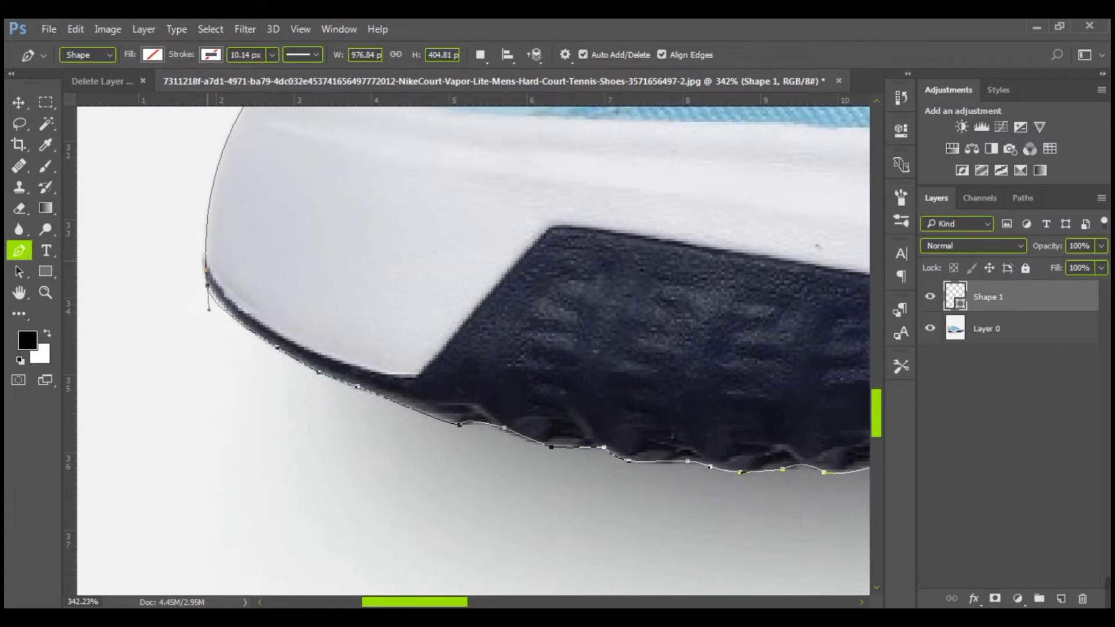
Convert the closed shoe path into a new anti-aliased selection with a feather radius of 1 pixel
scroll(453, 335, "down", 12)
scroll(826, 279, "up", 3)
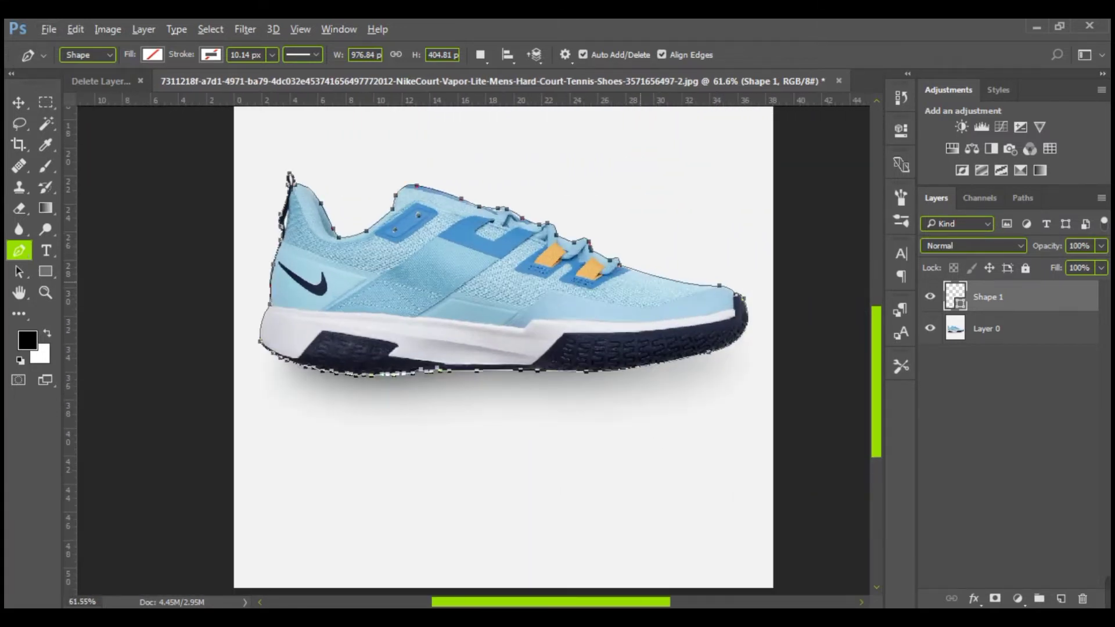
right_click(512, 190)
left_click(575, 264)
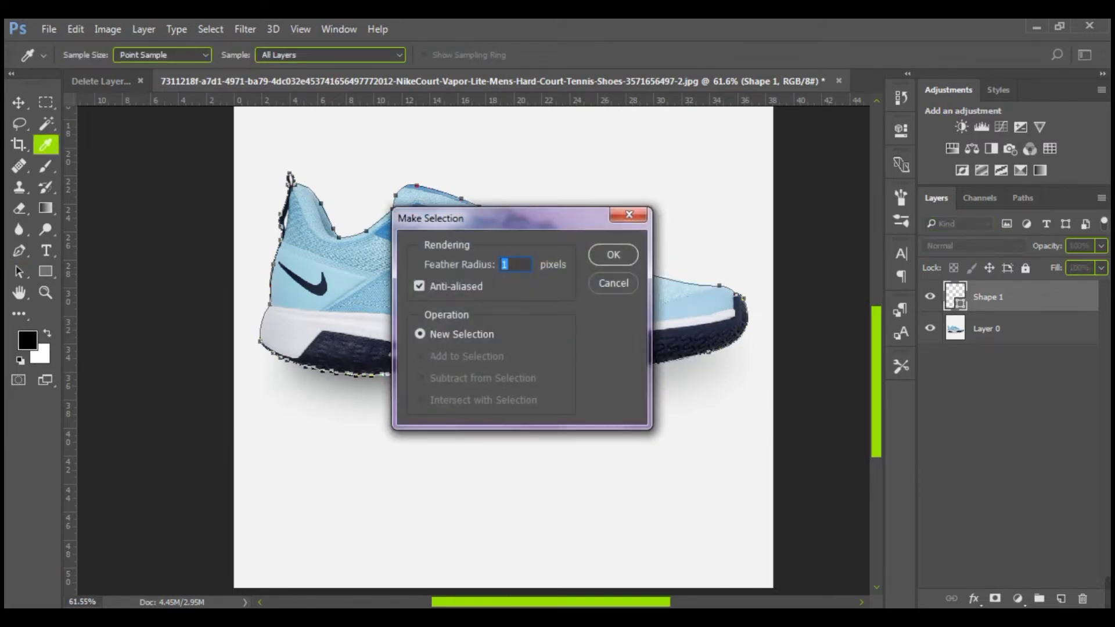
key("Return")
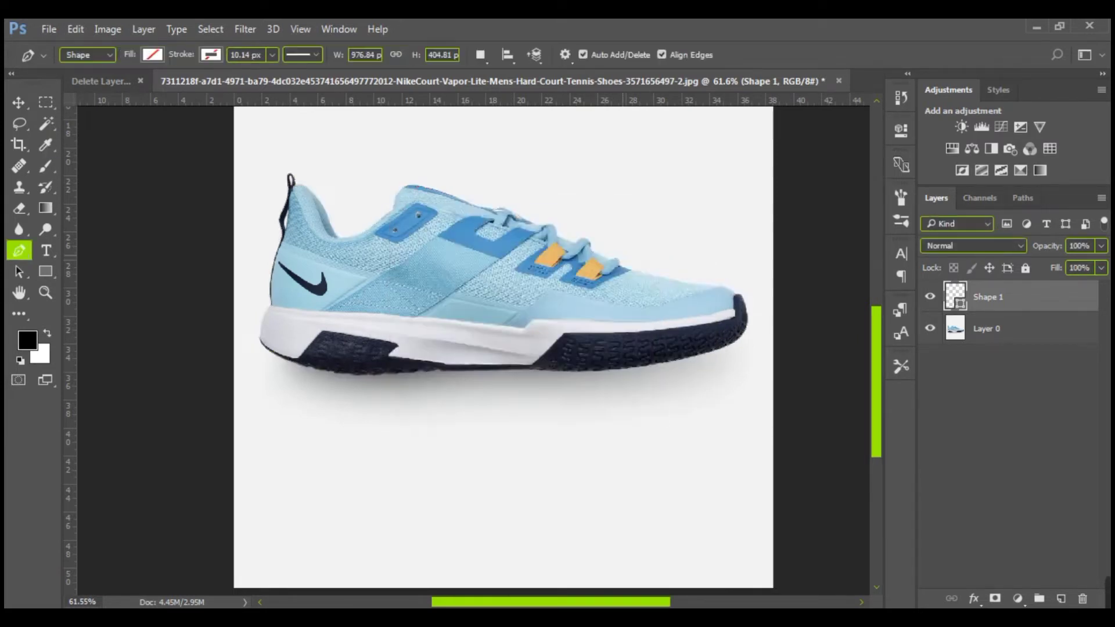
Invert the selection, delete the background around the shoe from Layer 0, and deselect
left_click(211, 29)
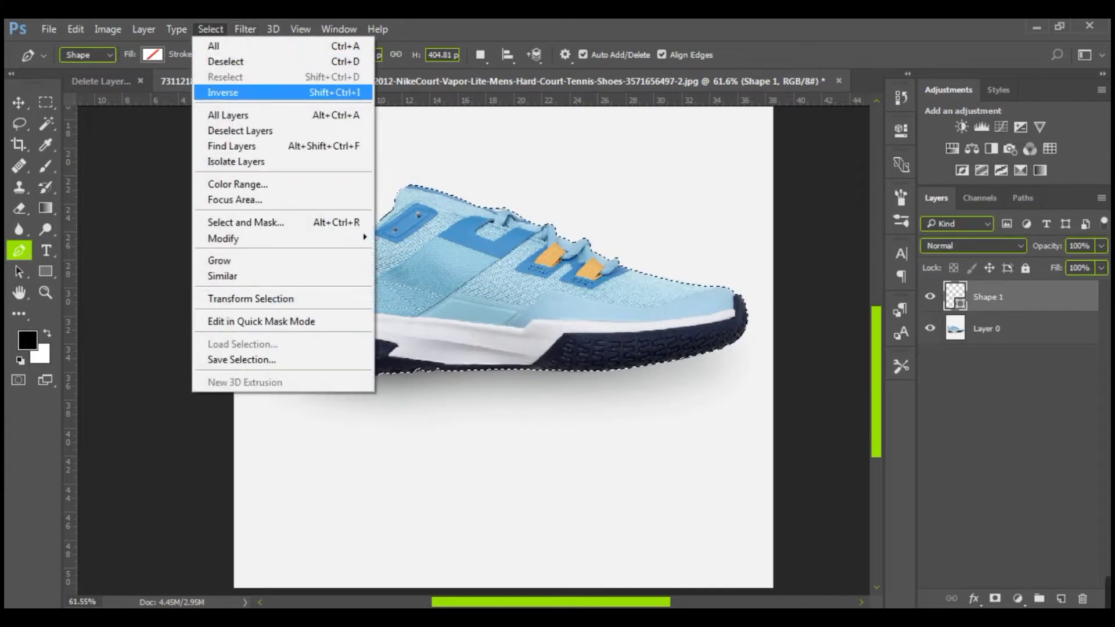
left_click(223, 92)
left_click(987, 328)
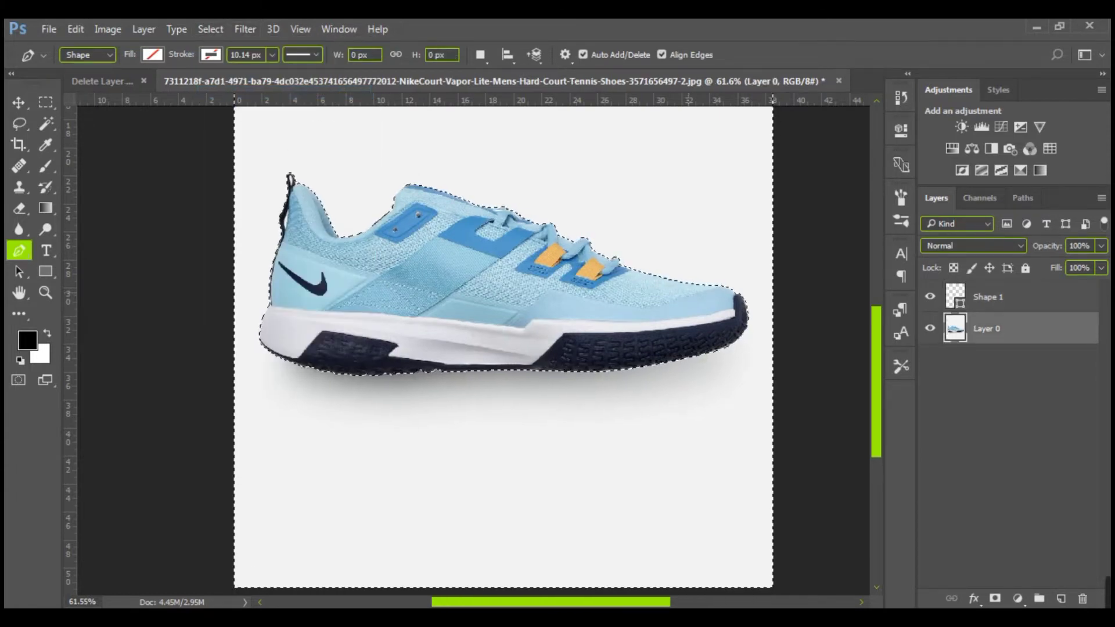
key("Delete")
key("ctrl+d")
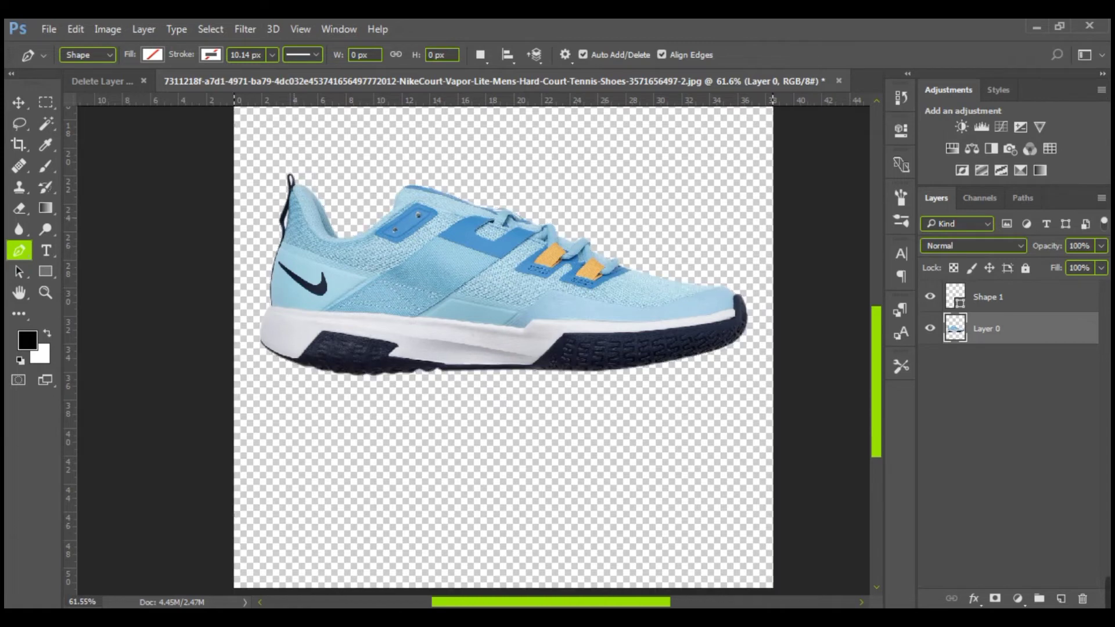
Outline the white gap between the heel's pull tab and the collar and turn it into a selection
scroll(287, 195, "up", 6)
scroll(301, 278, "up", 3)
left_click(270, 364)
left_click_drag(262, 286, 301, 199)
left_click(262, 287, "alt")
left_click(270, 364)
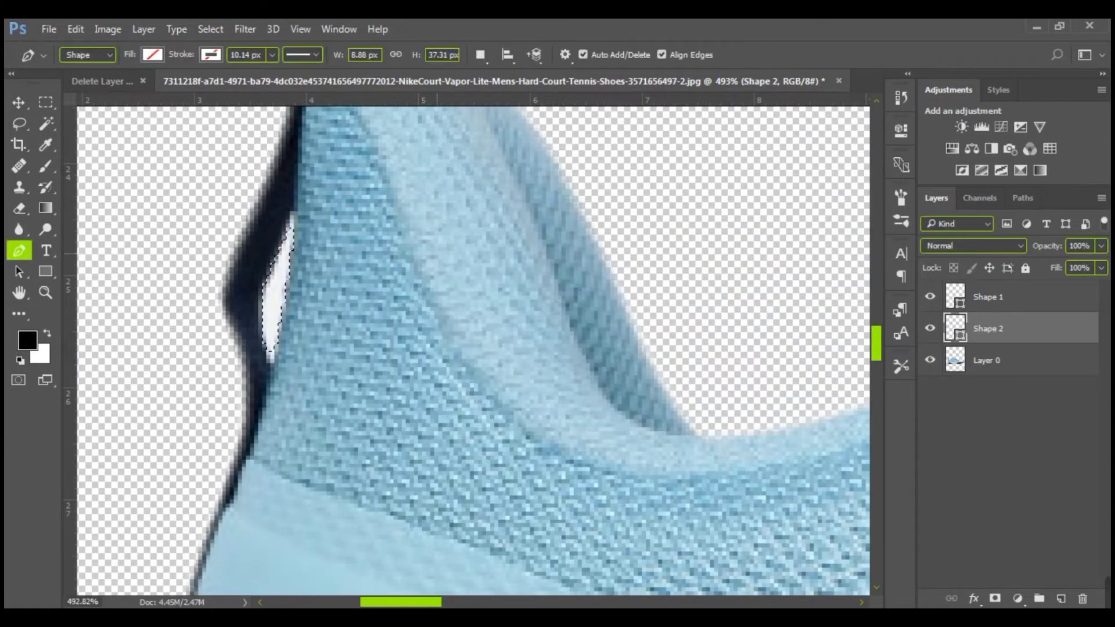
Outline the white opening inside the pull loop, add it to the selection, and clear both openings from Layer 0
scroll(473, 350, "up", 2)
left_click(296, 358)
left_click_drag(283, 268, 302, 255)
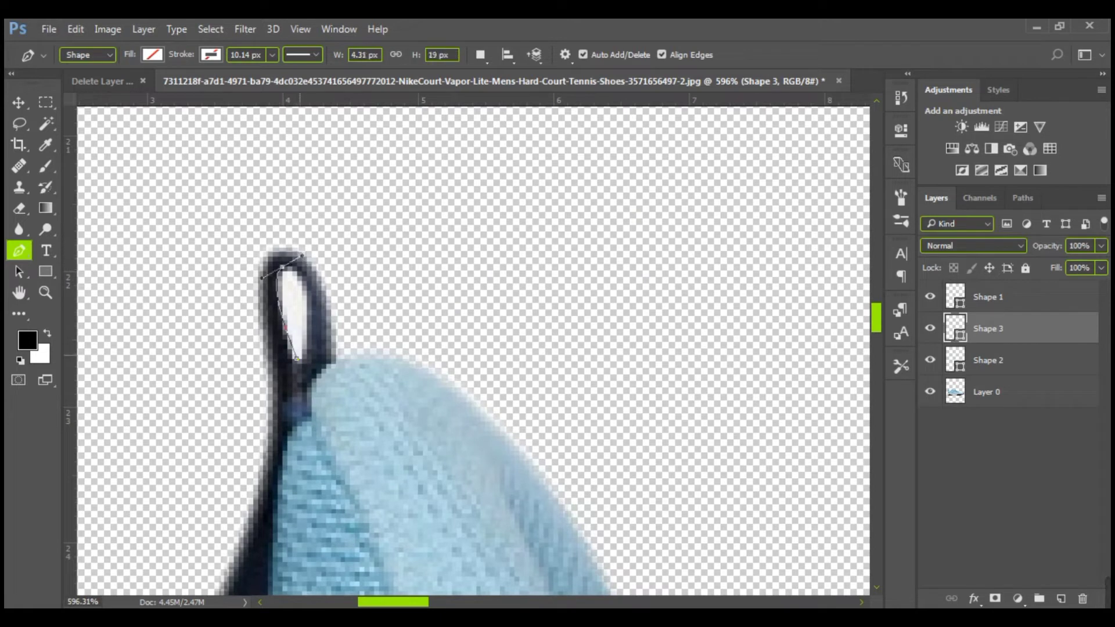
left_click_drag(296, 359, 294, 380)
left_click_drag(299, 317, 269, 312)
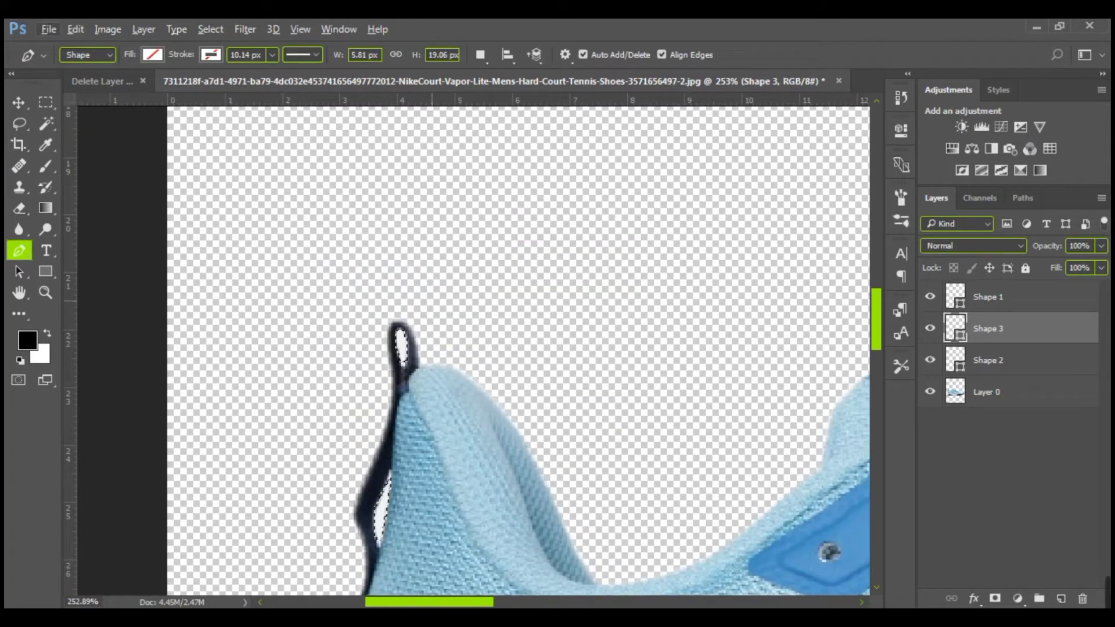
left_click(987, 392)
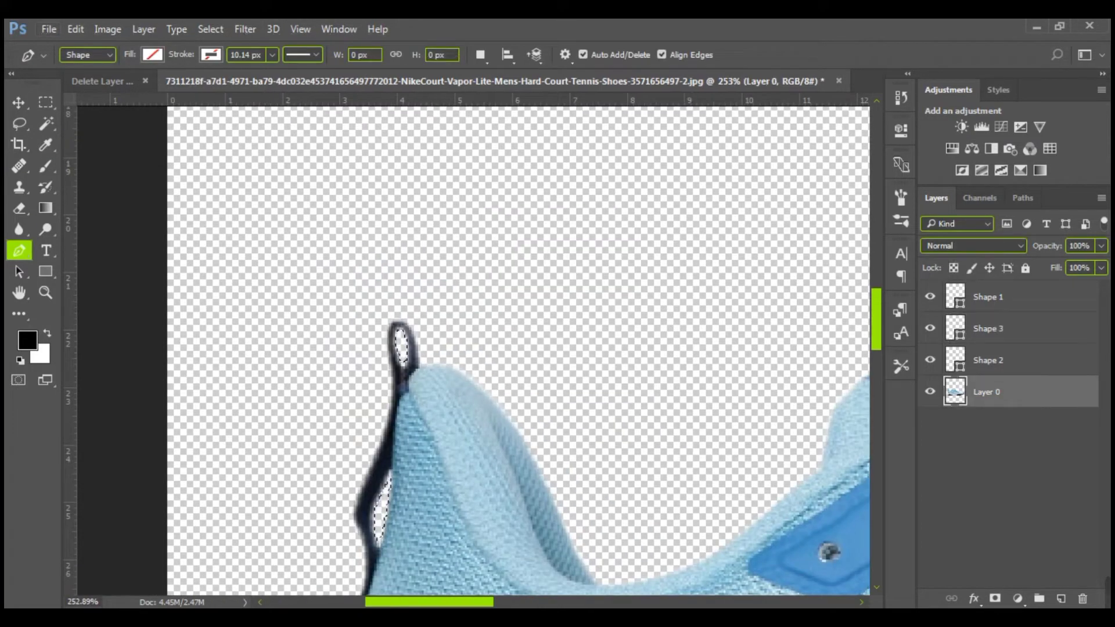
Copy the cut-out shoe from Layer 0 onto the green canvas of the Delete Layer document
scroll(649, 385, "down", 10)
left_click_drag(848, 411, 522, 312)
left_click_drag(988, 392, 469, 324)
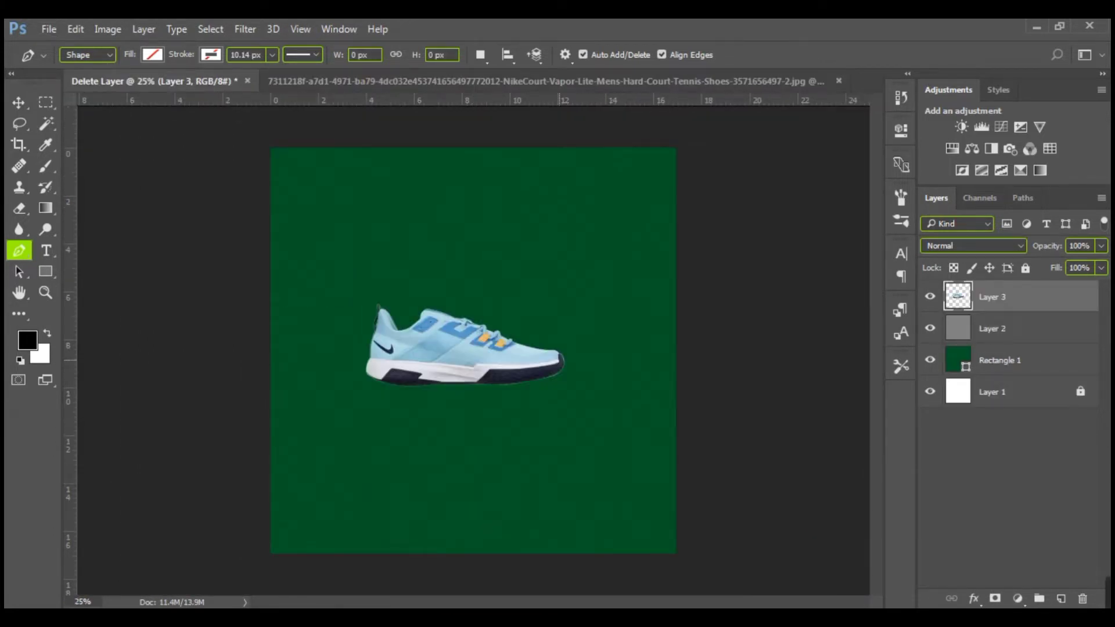
Start a free transform of the shoe, mirror it so the toe faces left, and rotate it about -2.41°
key("ctrl+t")
right_click(454, 348)
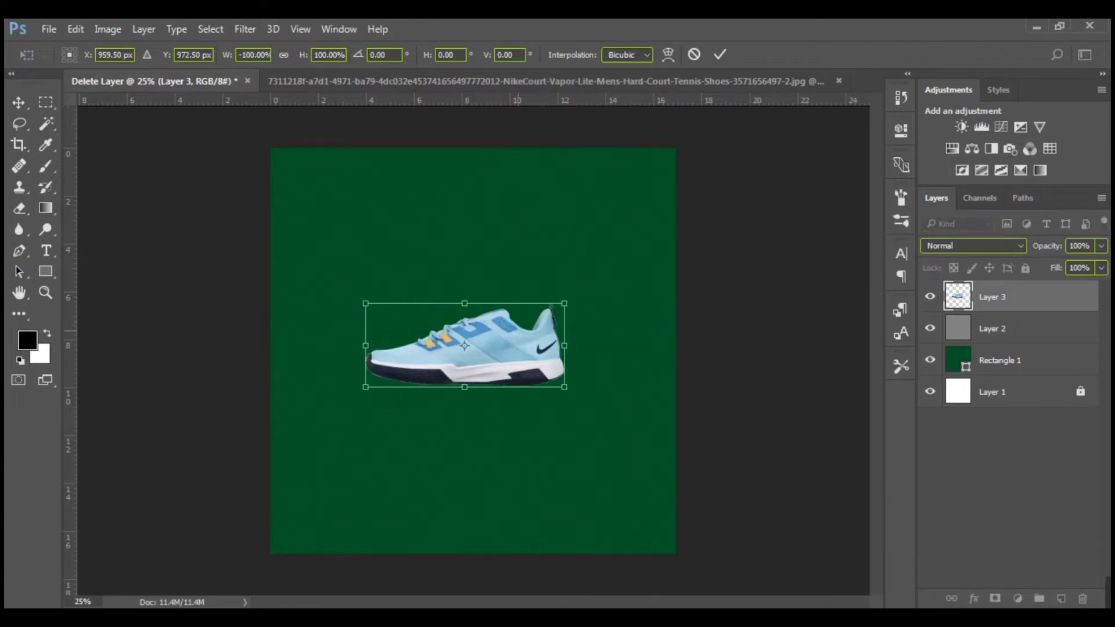
left_click_drag(620, 282, 617, 275)
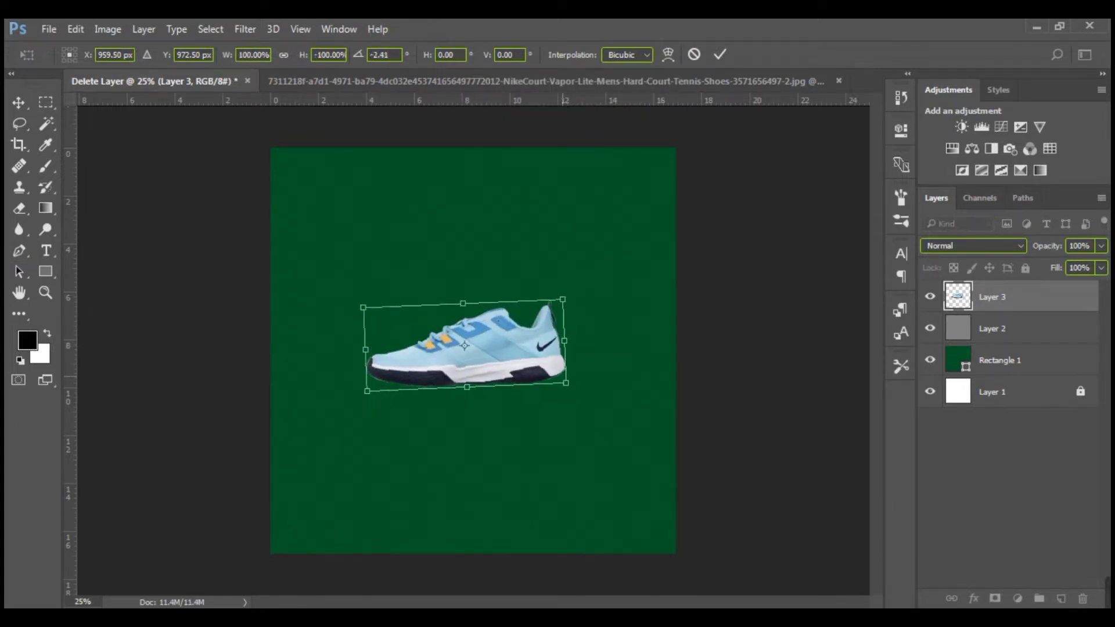
Enlarge the shoe proportionally to more than 133%, apply the transform, and move it near the canvas center
left_click_drag(567, 384, 524, 359)
left_click(284, 55)
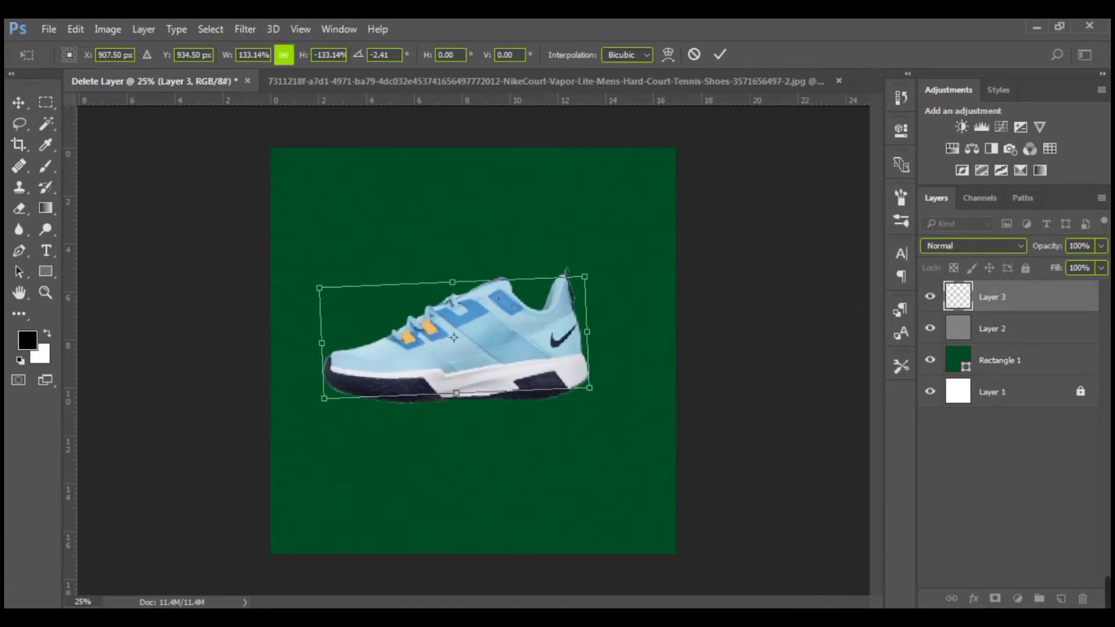
left_click_drag(590, 388, 619, 400)
key("Return")
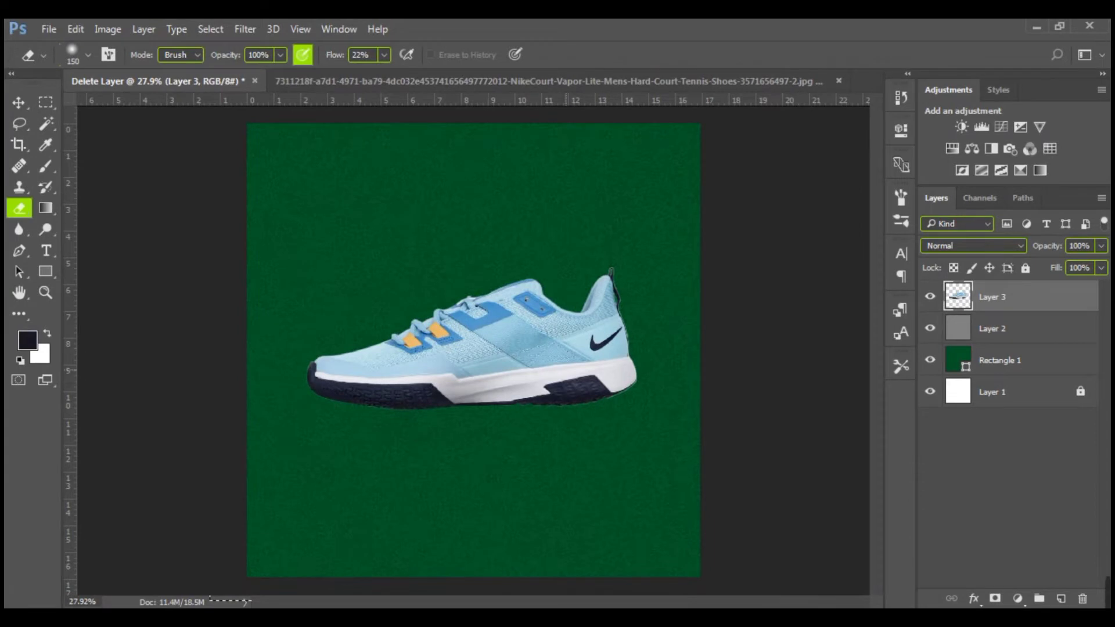
left_click_drag(575, 328, 562, 315)
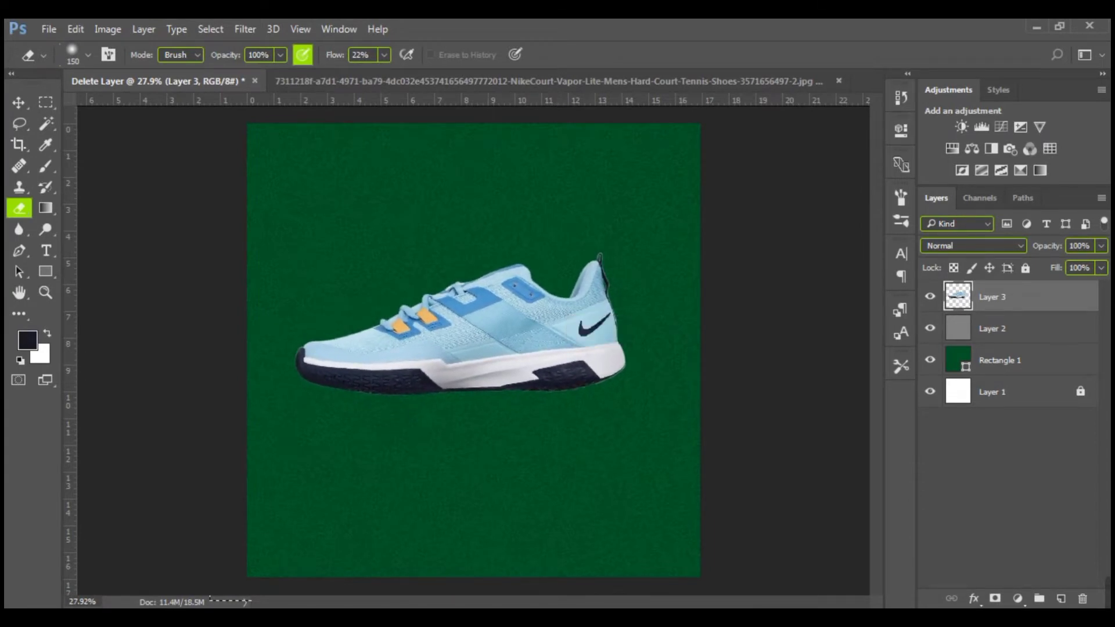
Change the fill of Rectangle 1 to the medium blue from the recently used colors
left_click(1000, 360)
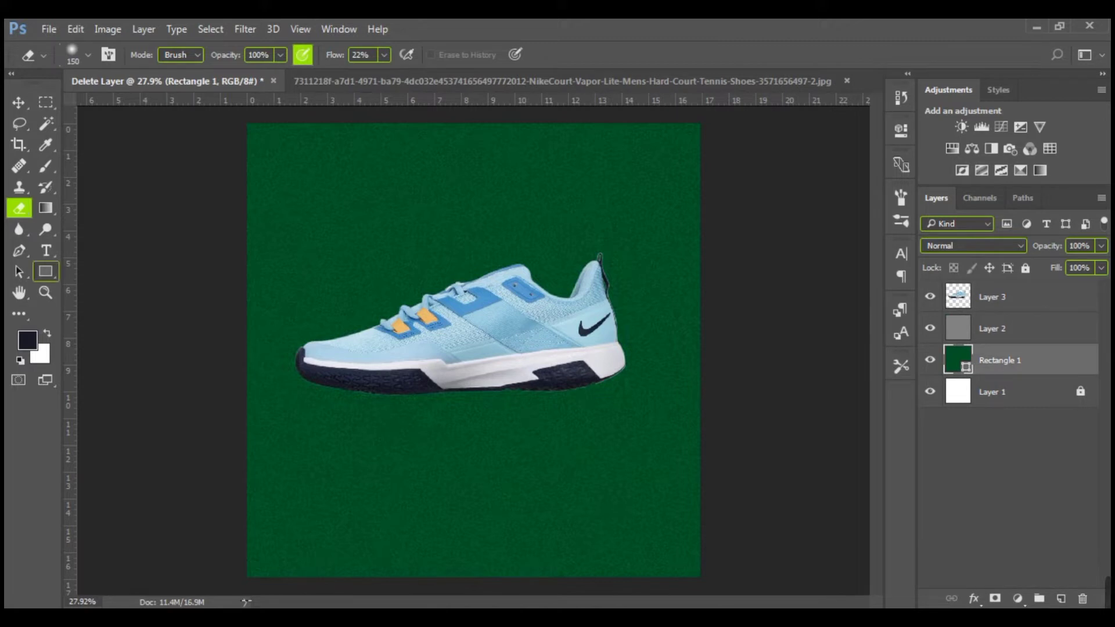
left_click(46, 271)
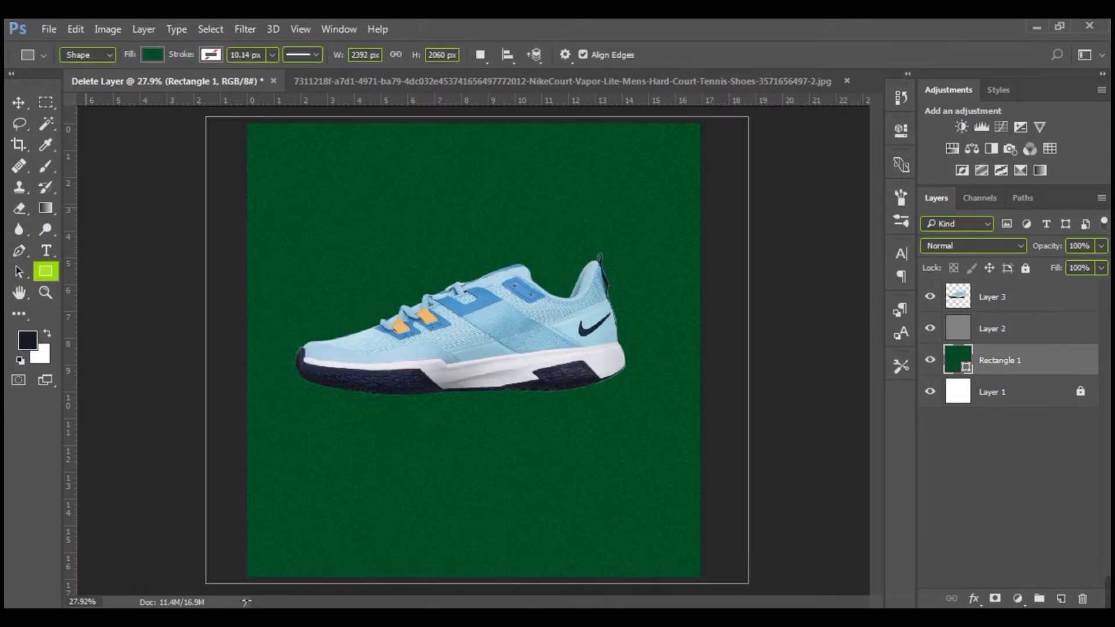
left_click(153, 55)
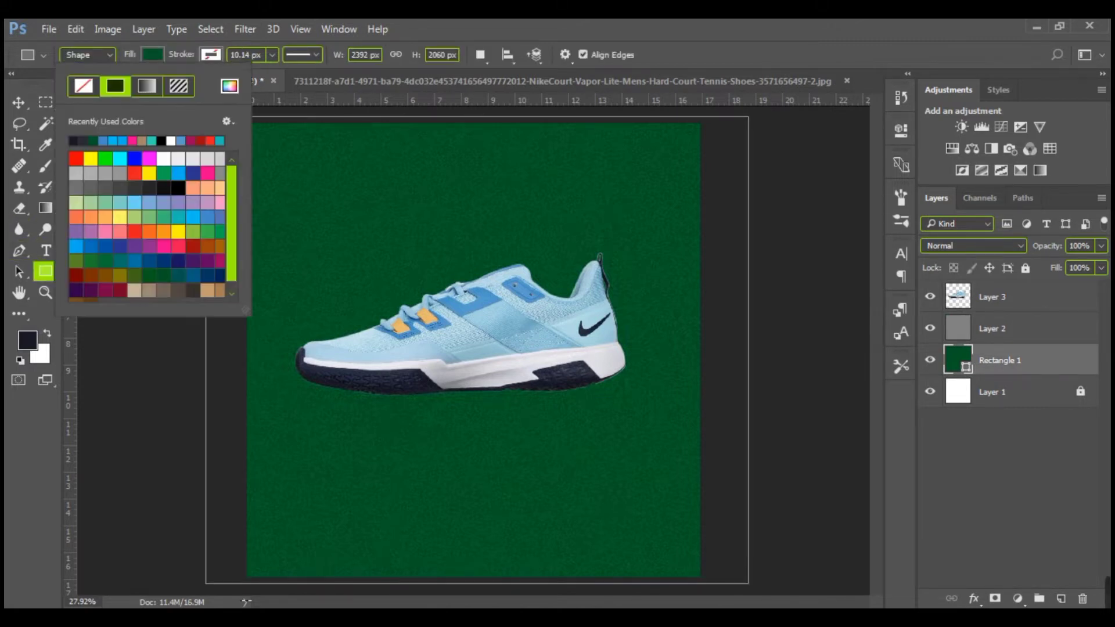
left_click(103, 141)
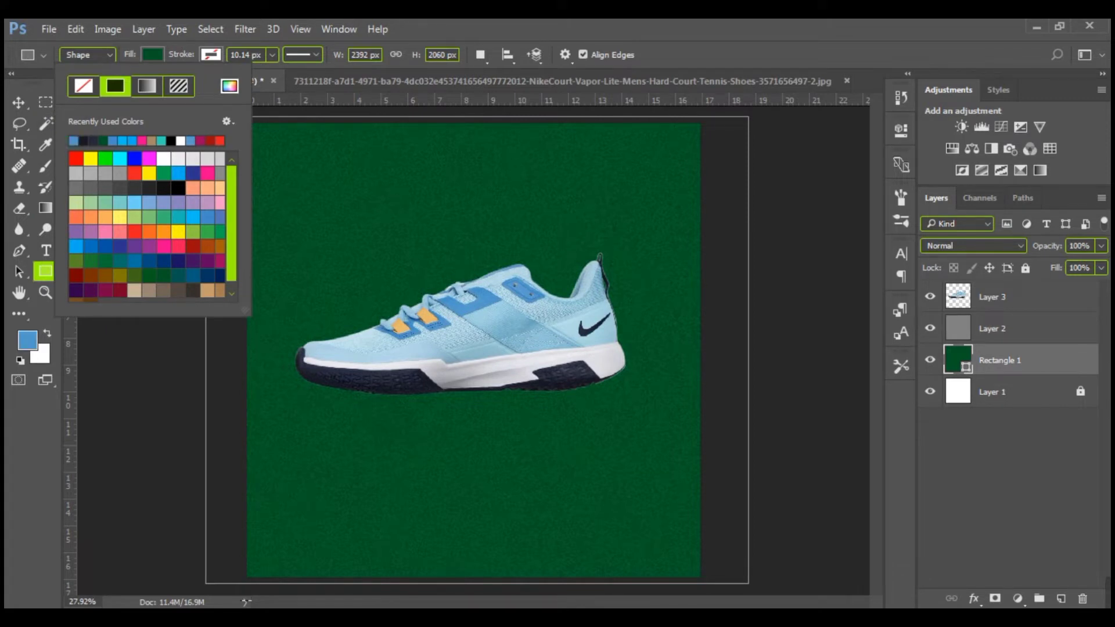
left_click(112, 141)
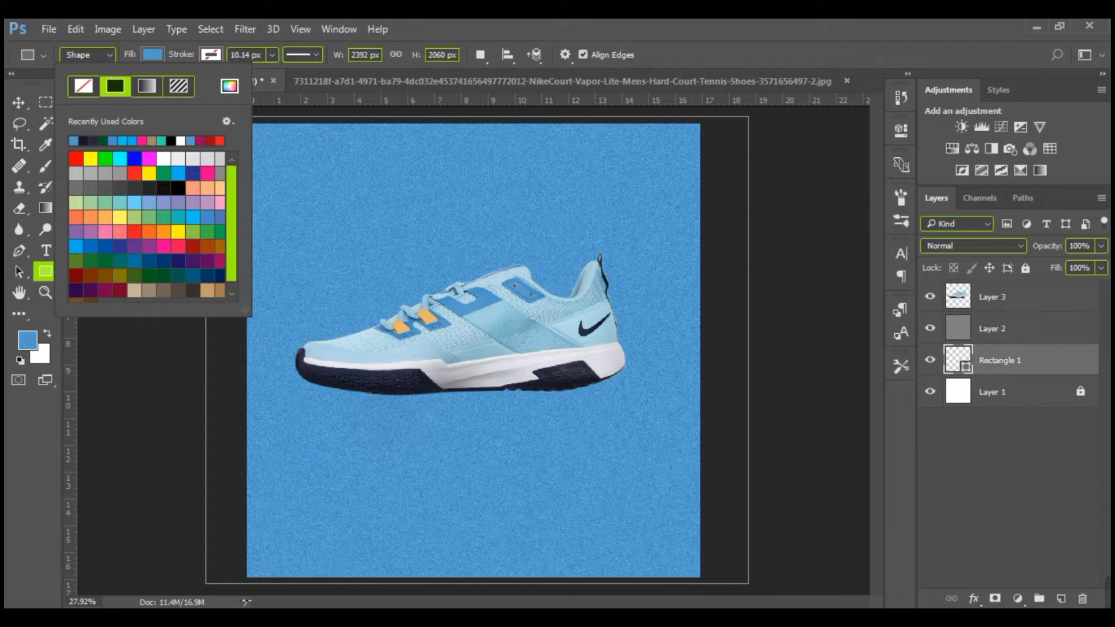
left_click(451, 231)
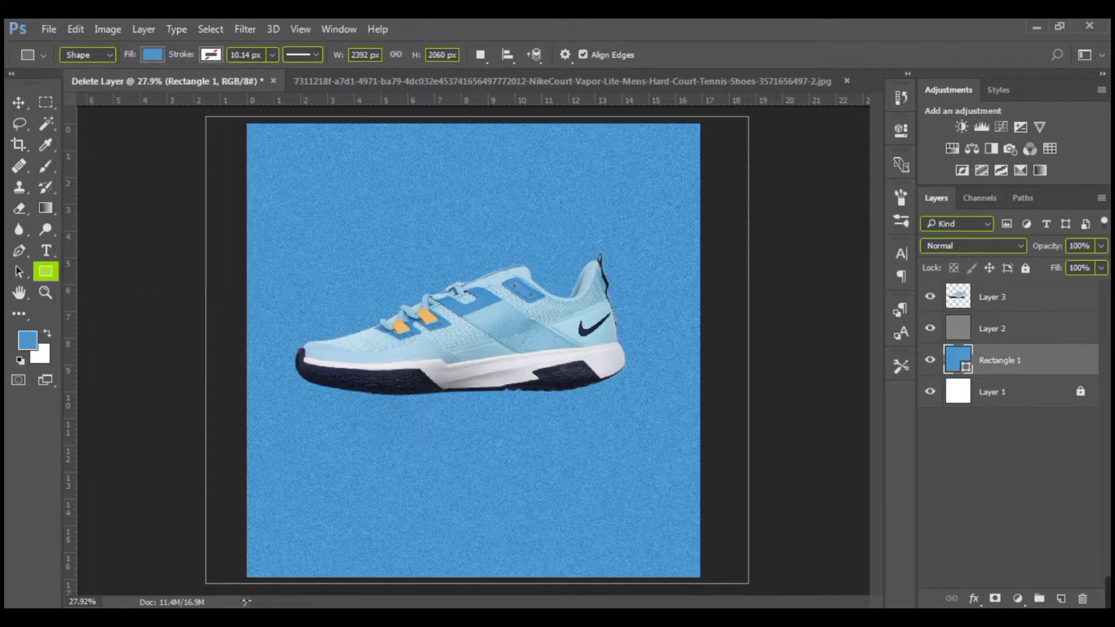
Add the text NIKE in white Barlow Bold over the shoe's sole and stretch it wider to roughly match the shoe's length
left_click(1011, 328)
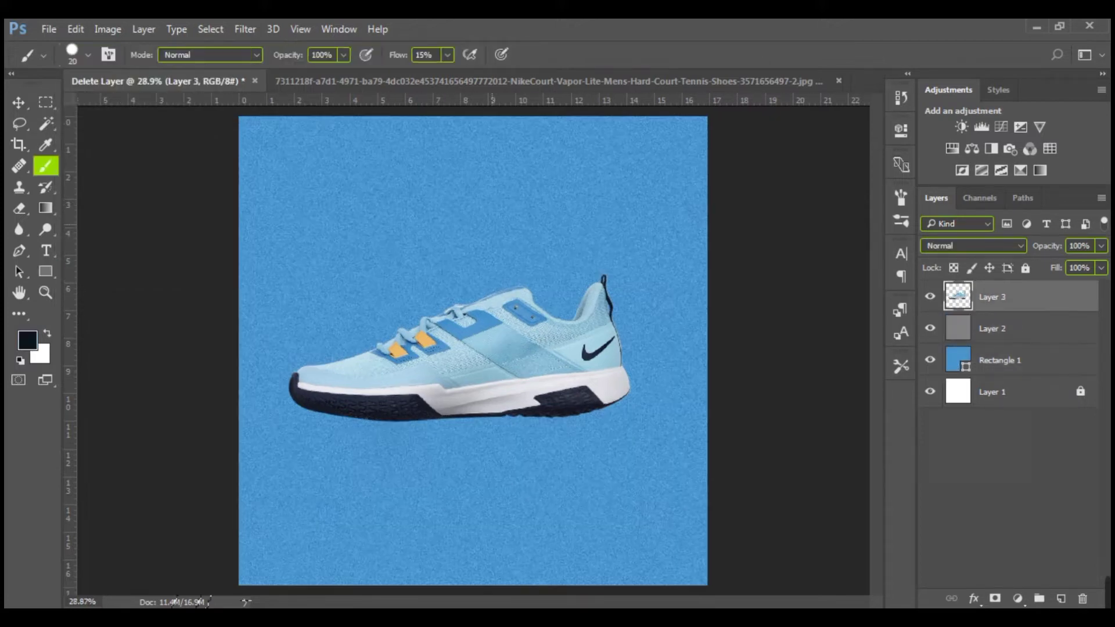
key("t")
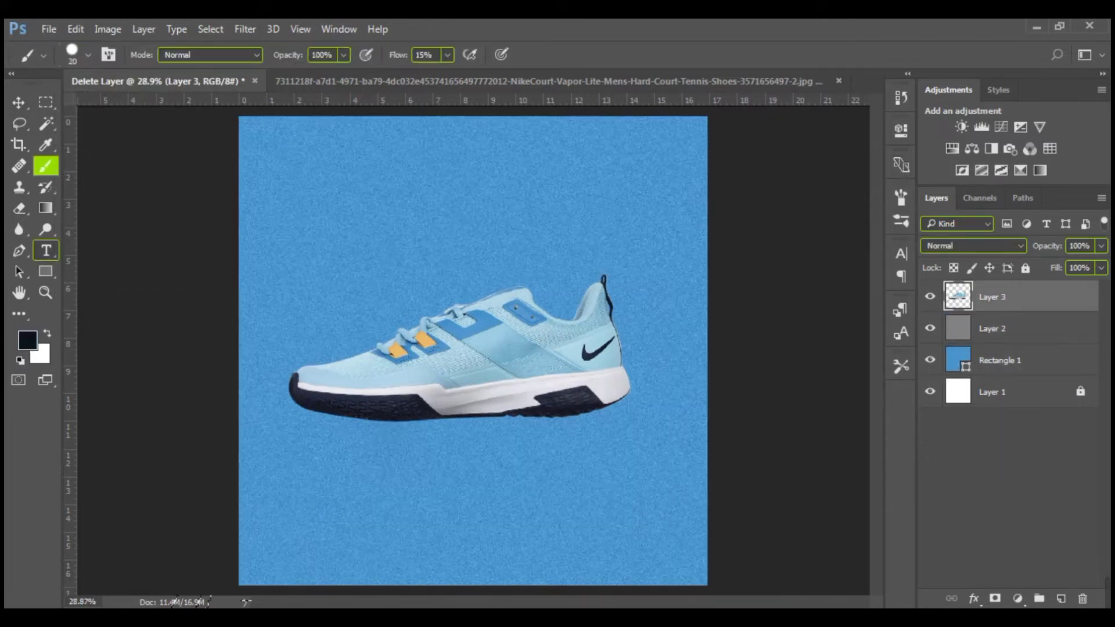
left_click(309, 479)
type("xNIKE")
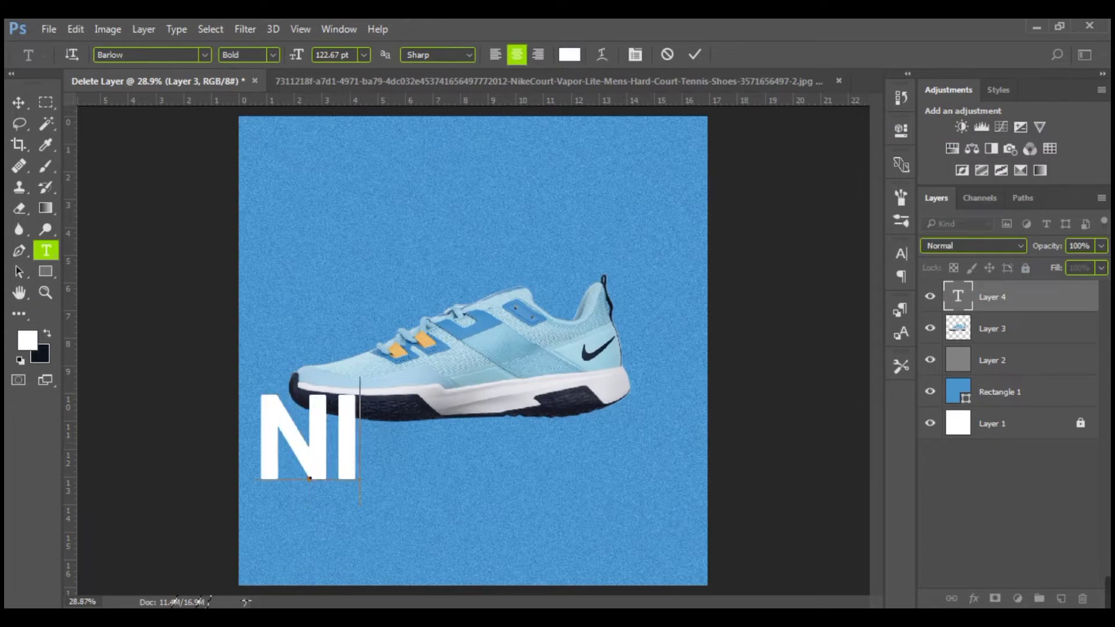
left_click_drag(308, 442, 477, 454)
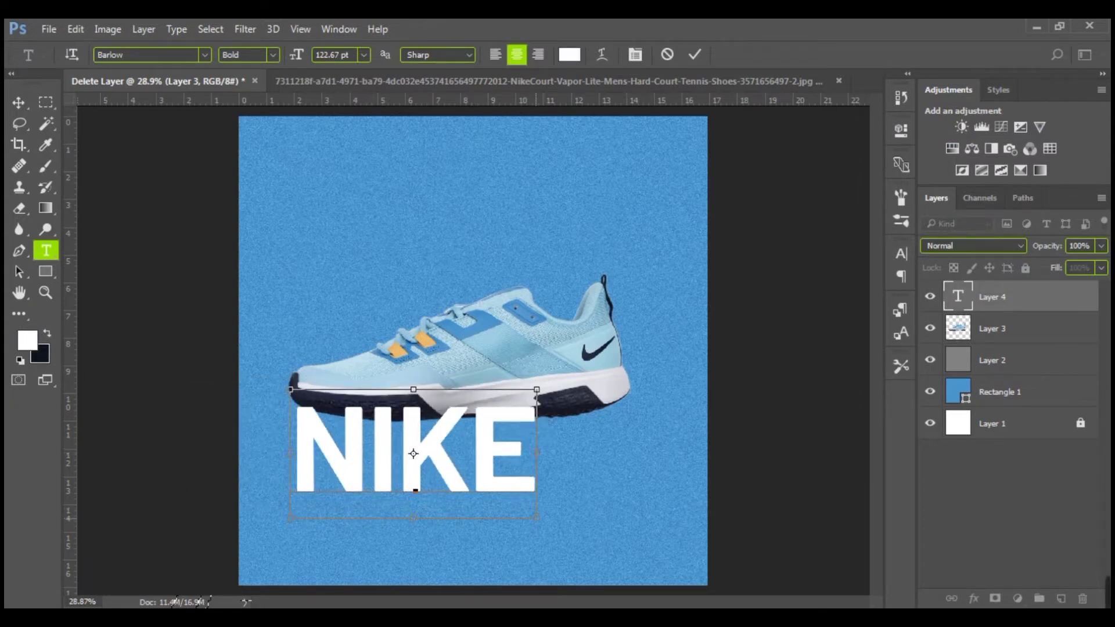
left_click_drag(537, 518, 630, 520)
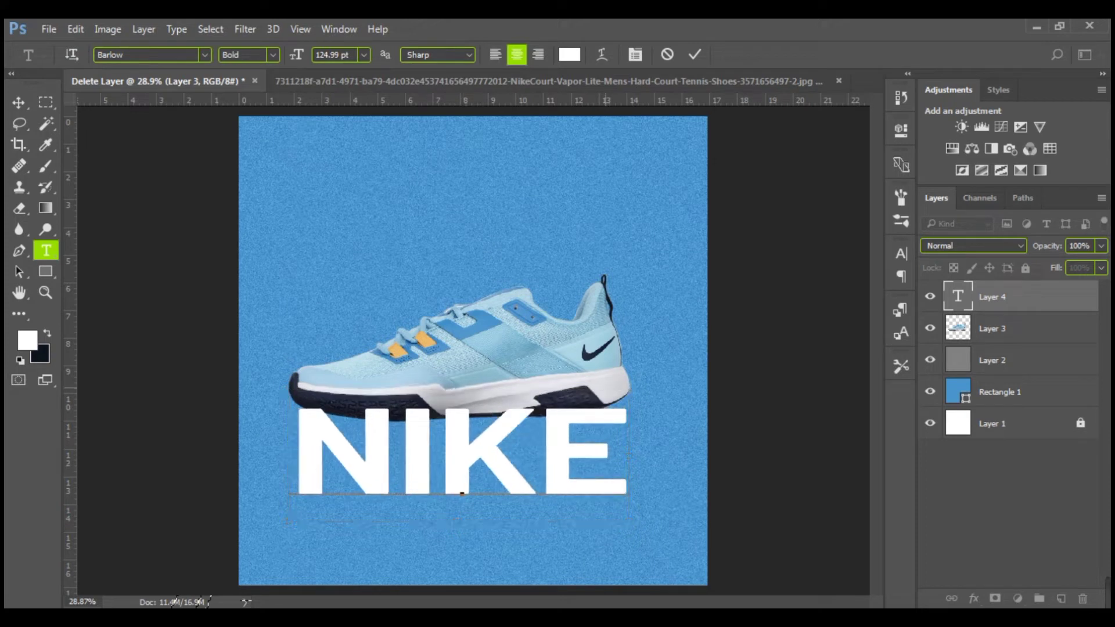
Move the shoe up about 1.12 cm, and raise the NIKE text until its letters overlap the sole
left_click(992, 329)
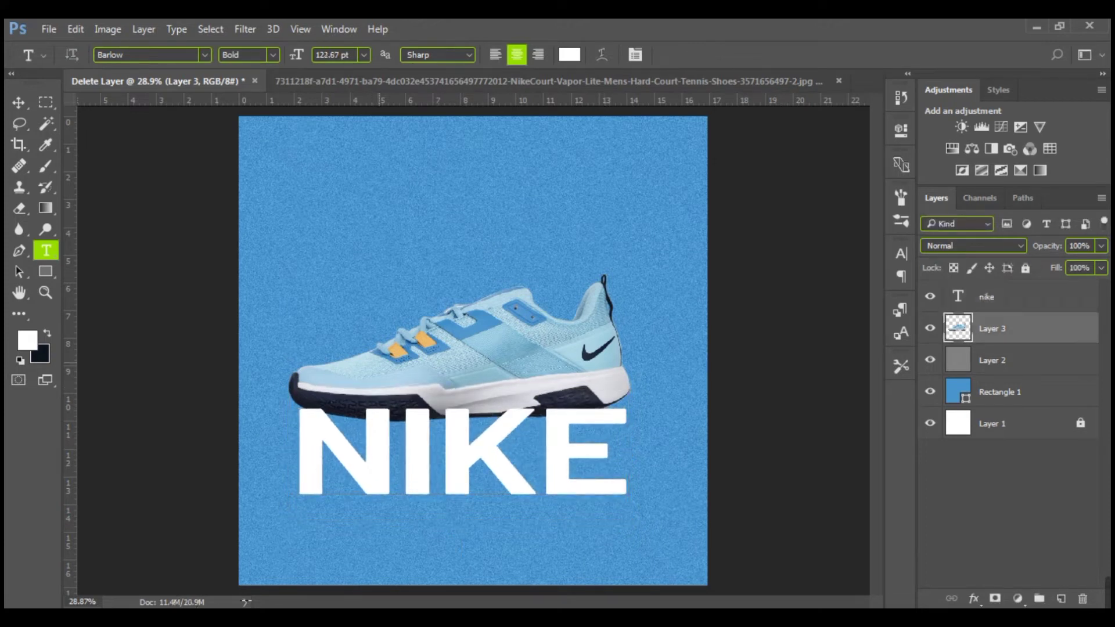
left_click_drag(547, 329, 549, 299)
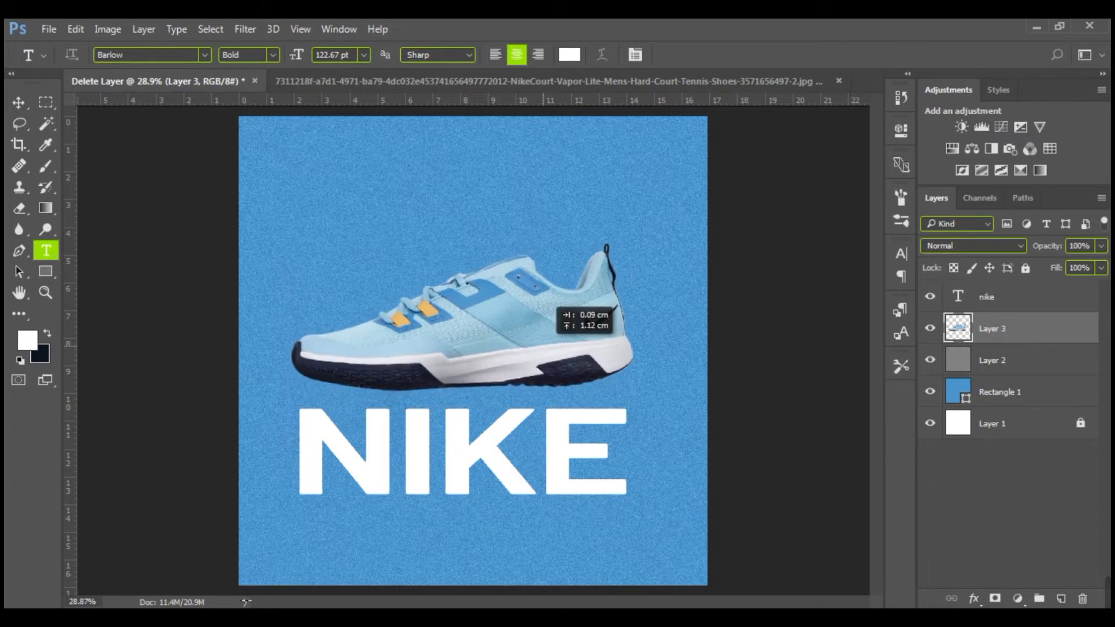
left_click_drag(496, 446, 500, 413)
Narrow the NIKE text slightly and place Layer 3 above it so the shoe covers the tops of the letters
key("ctrl+t")
left_click_drag(634, 441, 622, 441)
key("Return")
key("t")
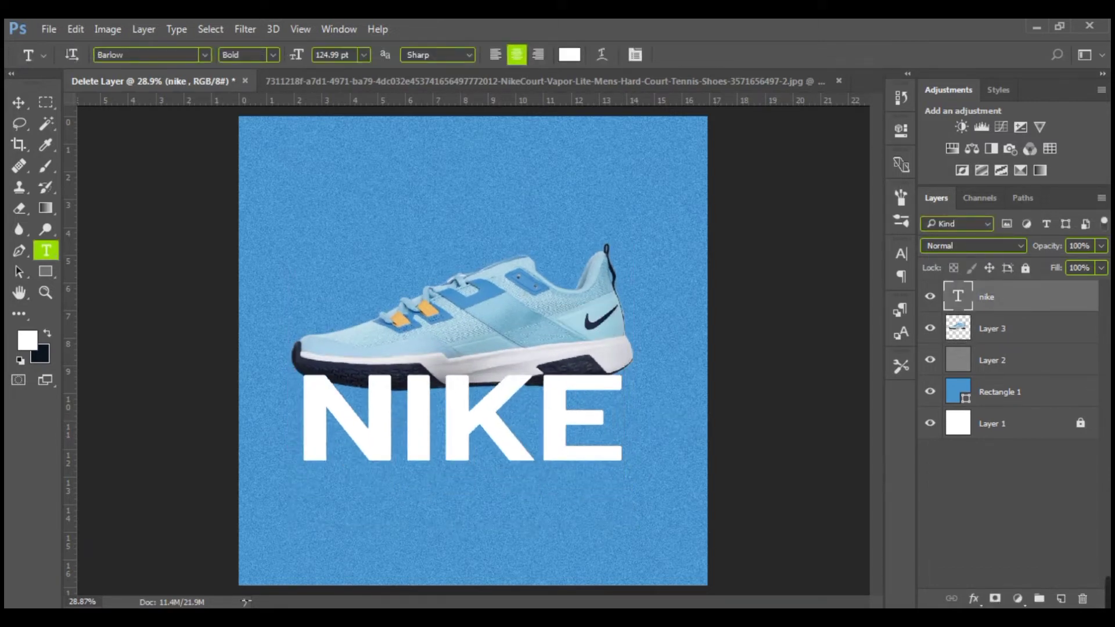
left_click_drag(996, 329, 995, 288)
left_click_drag(494, 426, 494, 431)
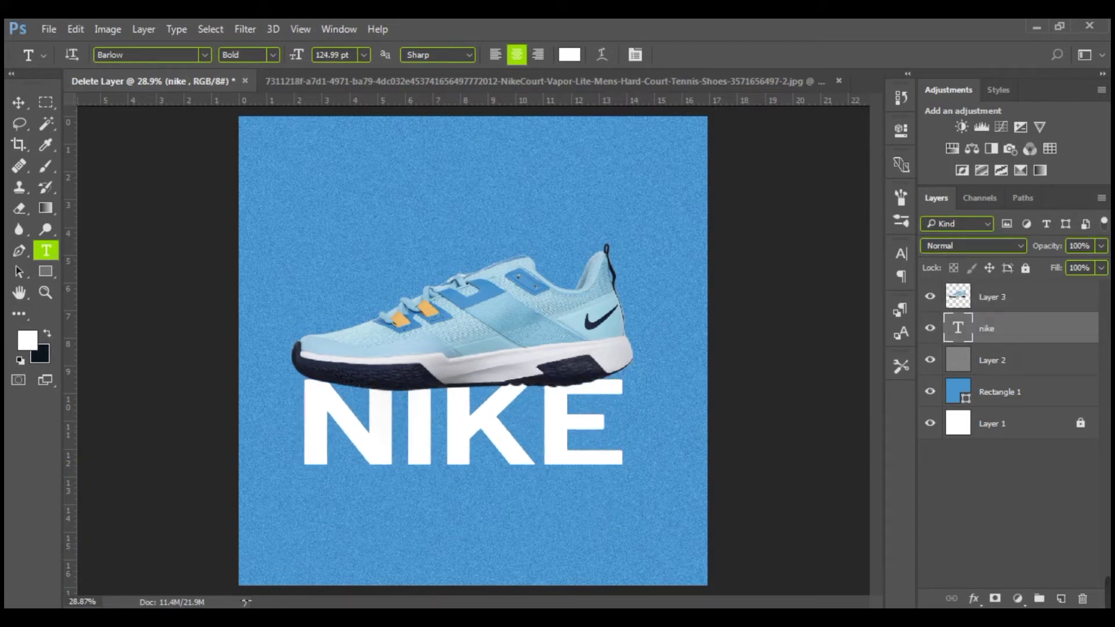
Hide the shoe on Layer 3 and convert the nike text layer to a smart object
left_click(992, 297)
left_click(987, 328)
left_click(930, 297)
right_click(1008, 328)
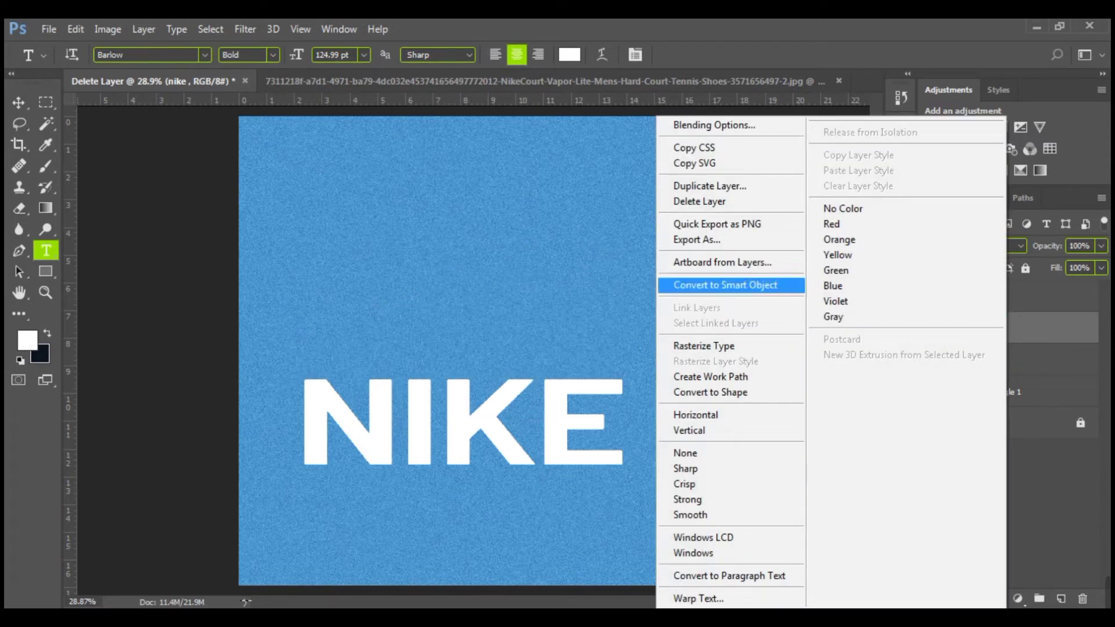
left_click(725, 285)
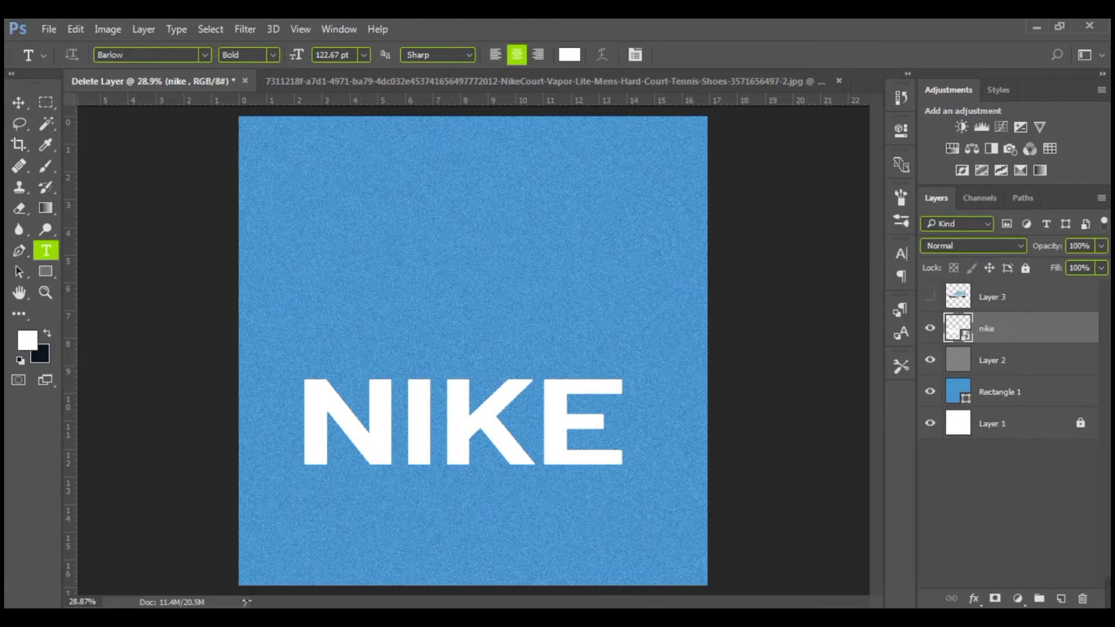
Add a new layer and draw a tall rounded rectangle, about 101 by 1054 px with 20 px radius, rising from the N's second stem
left_click(1061, 598)
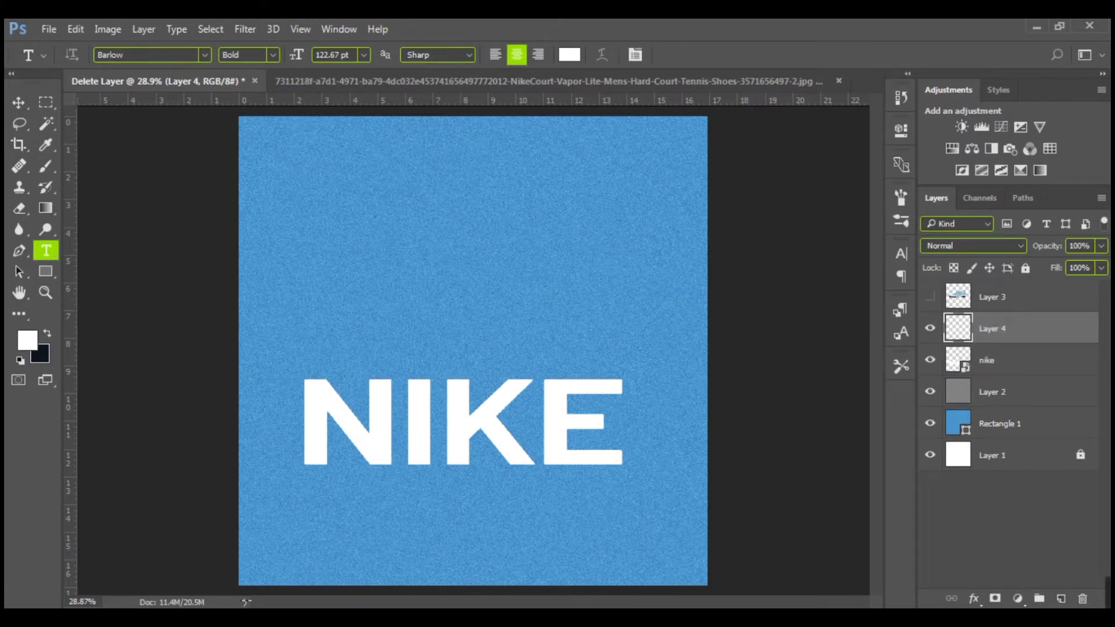
key("u")
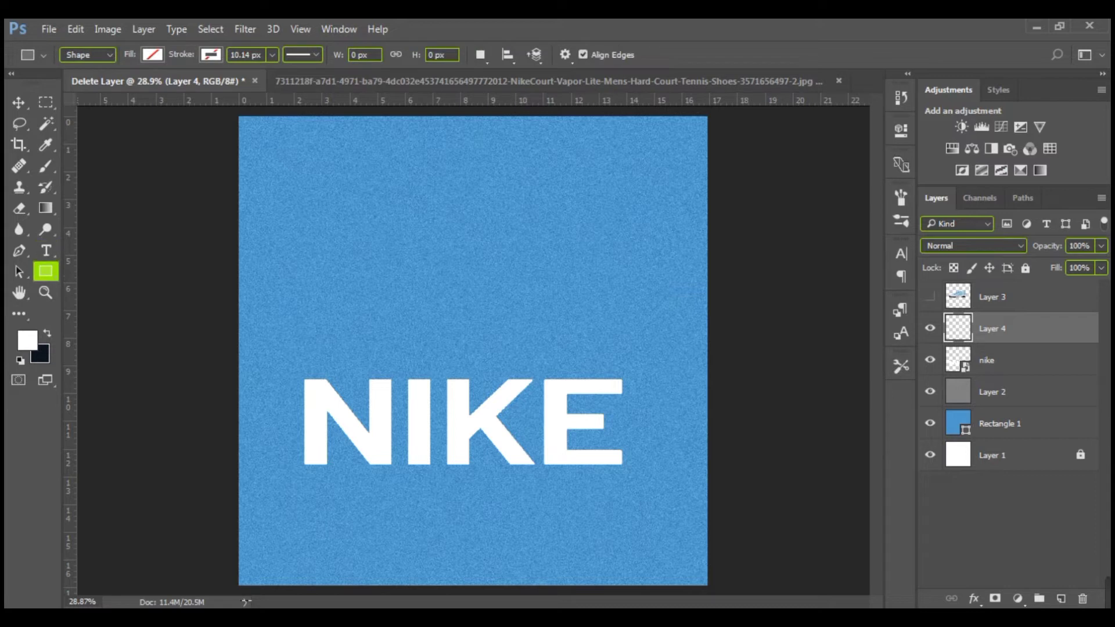
left_click(88, 55)
left_click(85, 70)
right_click(45, 272)
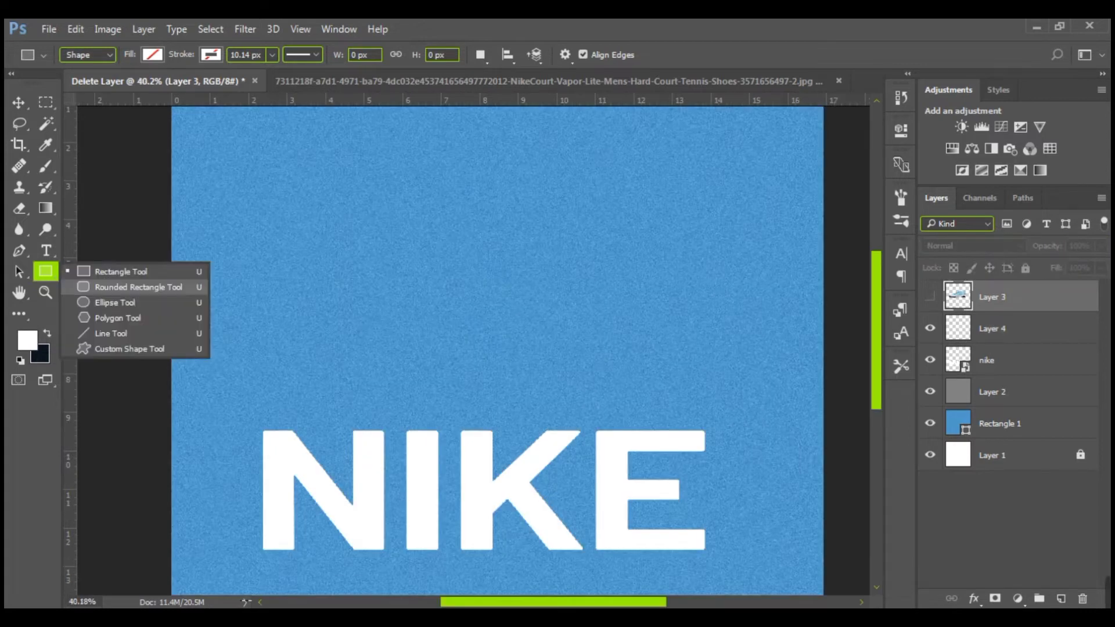
left_click(137, 286)
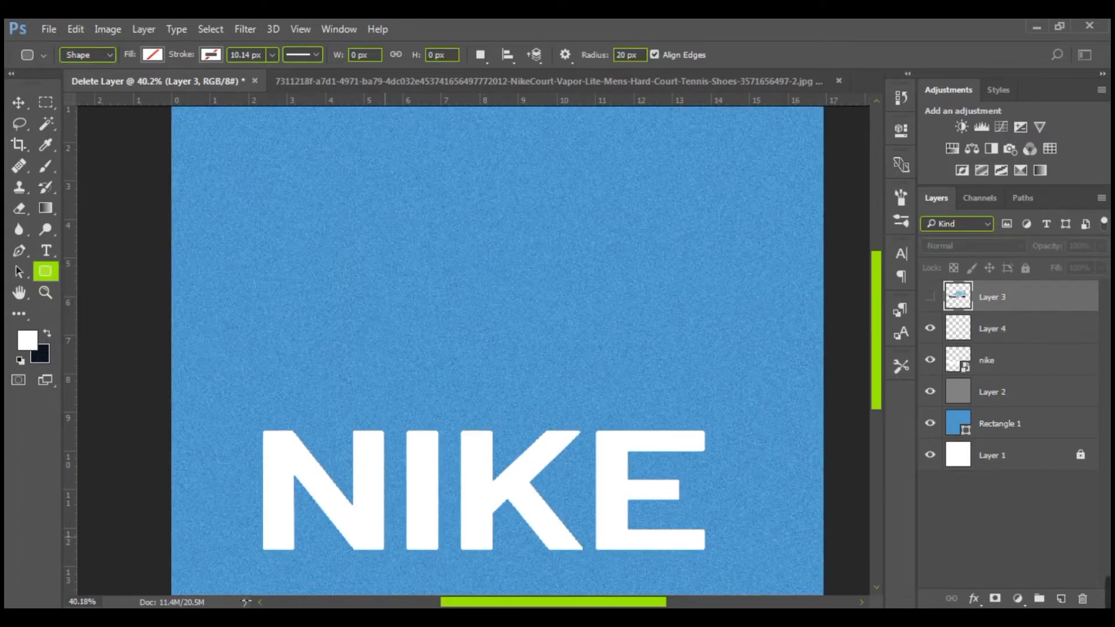
mouse_move(385, 551)
left_mouse_down()
mouse_move(352, 359)
mouse_move(352, 208)
left_mouse_up()
scroll(452, 318, "down", 2)
scroll(453, 317, "up", 1)
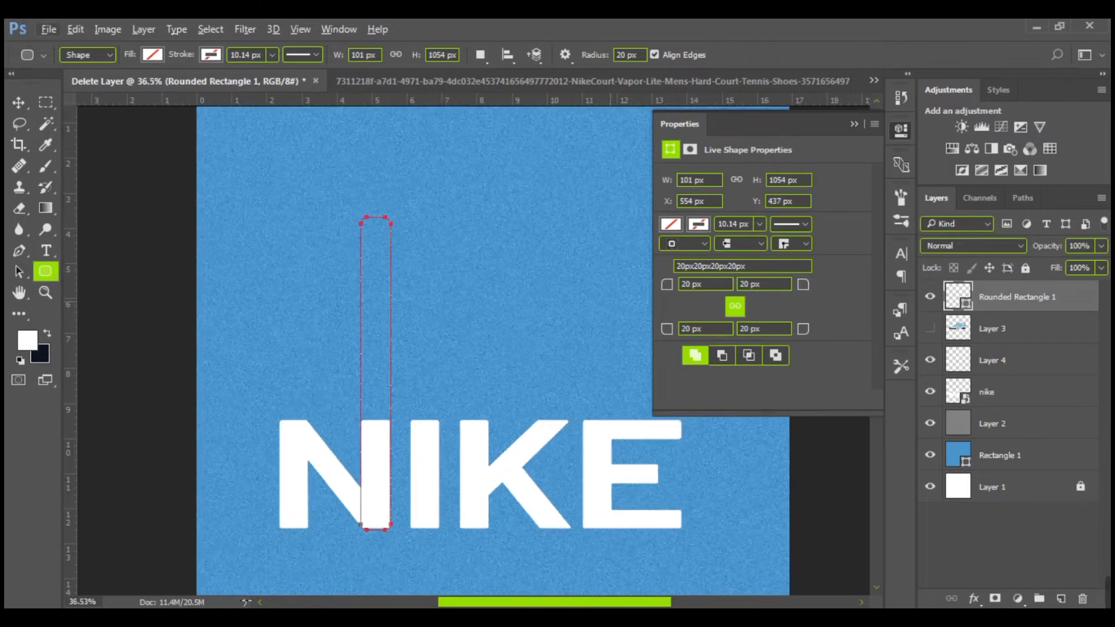
Fill the rounded rectangle over the N with white
left_click(671, 224)
left_click(761, 329)
left_click(854, 123)
key("Return")
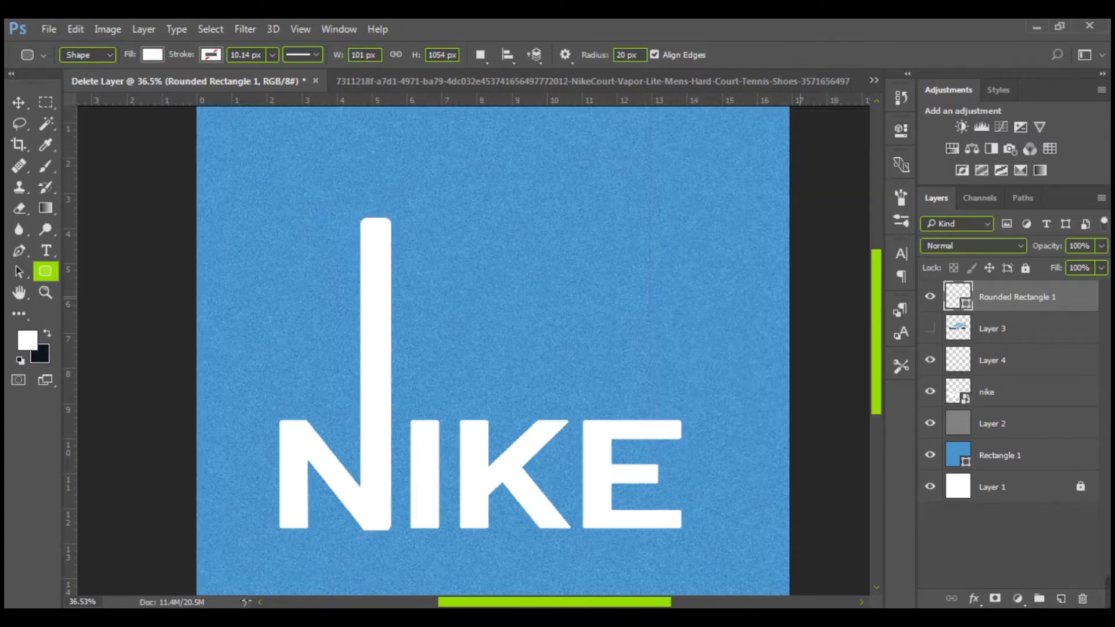
Duplicate Rounded Rectangle 1 as "k line" and move the copy over the K's vertical stem
right_click(1006, 298)
left_click(717, 186)
type("k line")
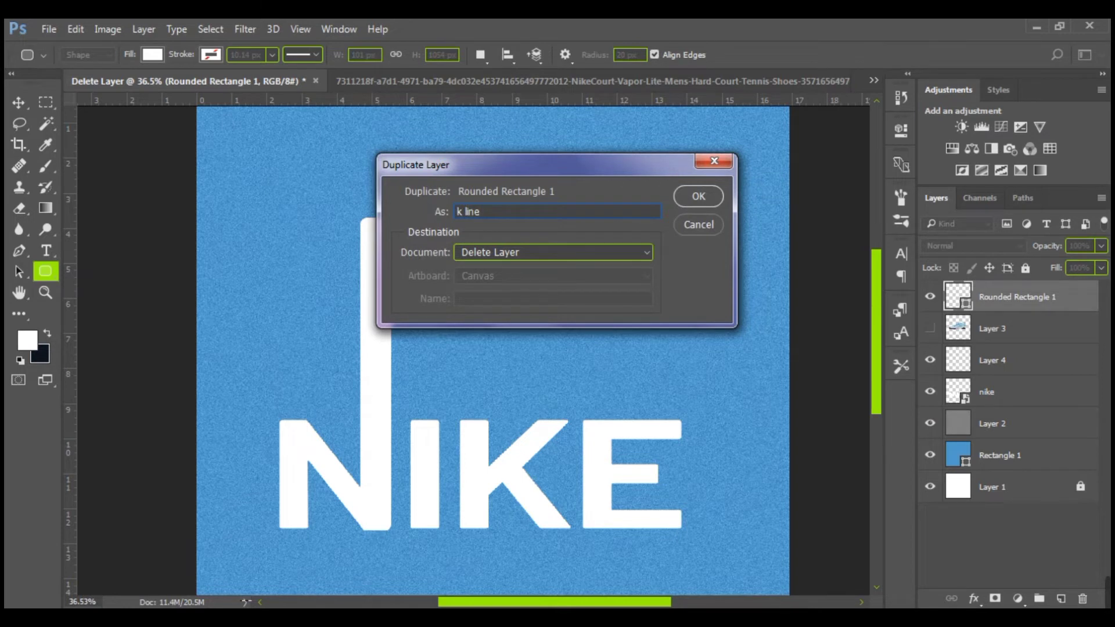
key("Return")
left_click_drag(381, 305, 479, 306)
left_click_drag(471, 344, 469, 344)
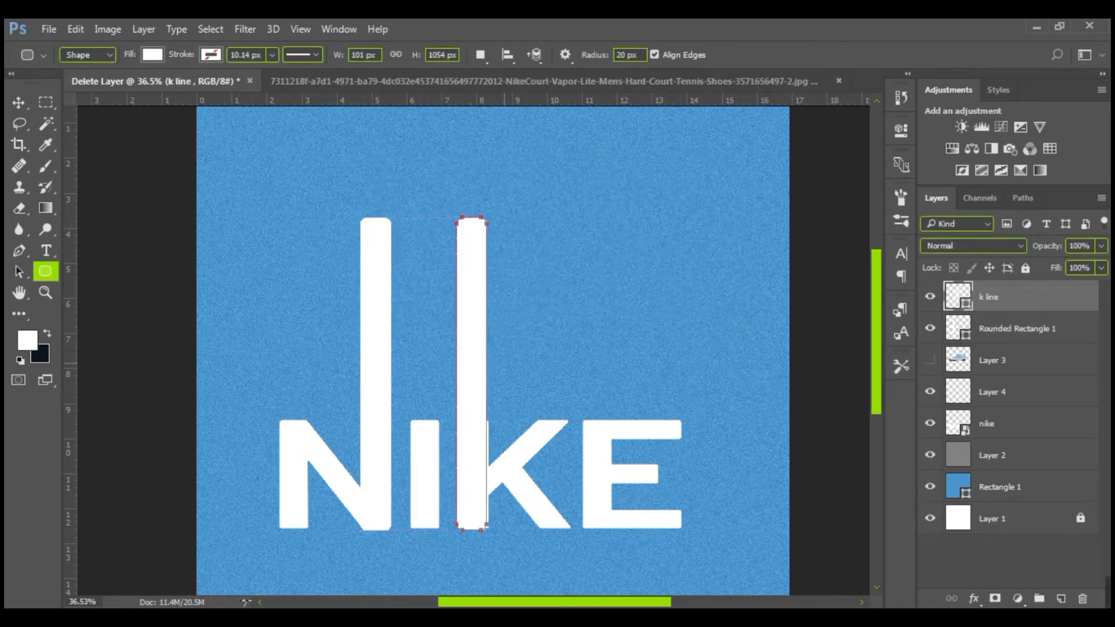
left_click_drag(482, 388, 488, 388)
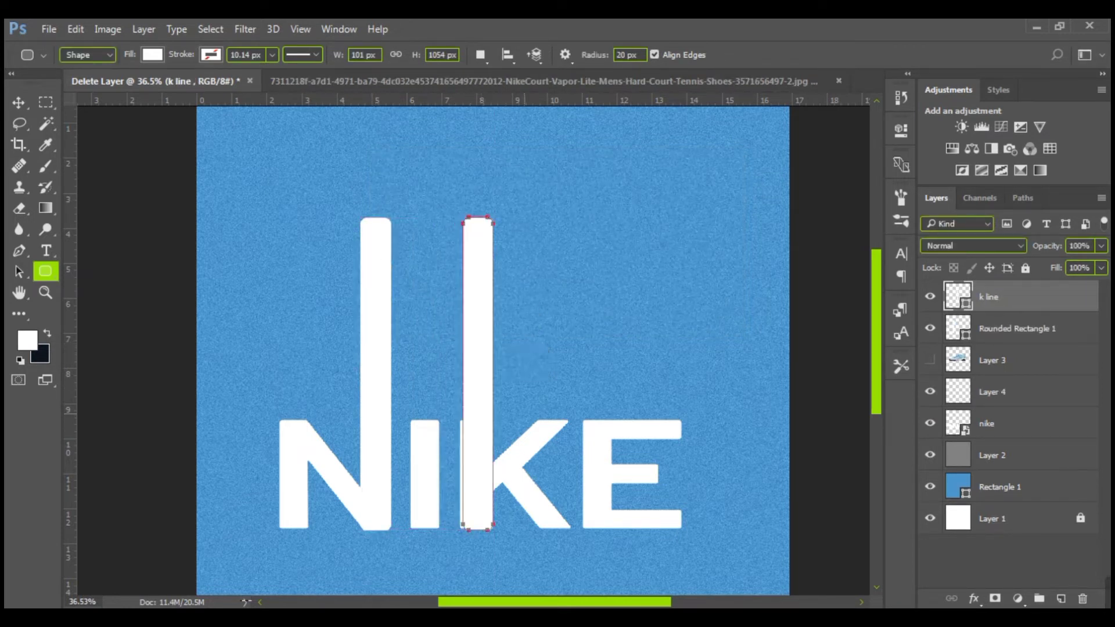
Nudge the k line bar to the left until it aligns exactly with the K's stem, and apply the transform
key("ctrl+t")
key("Left")
key("Left")
key("Left")
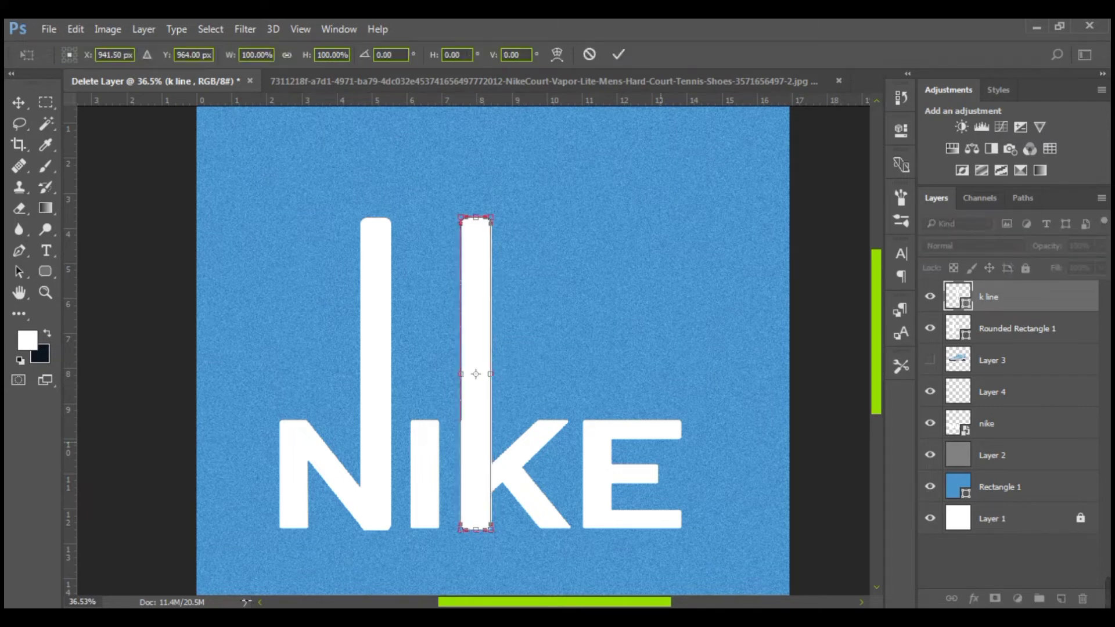
key("Return")
key("Return")
key("ctrl+t")
key("Left")
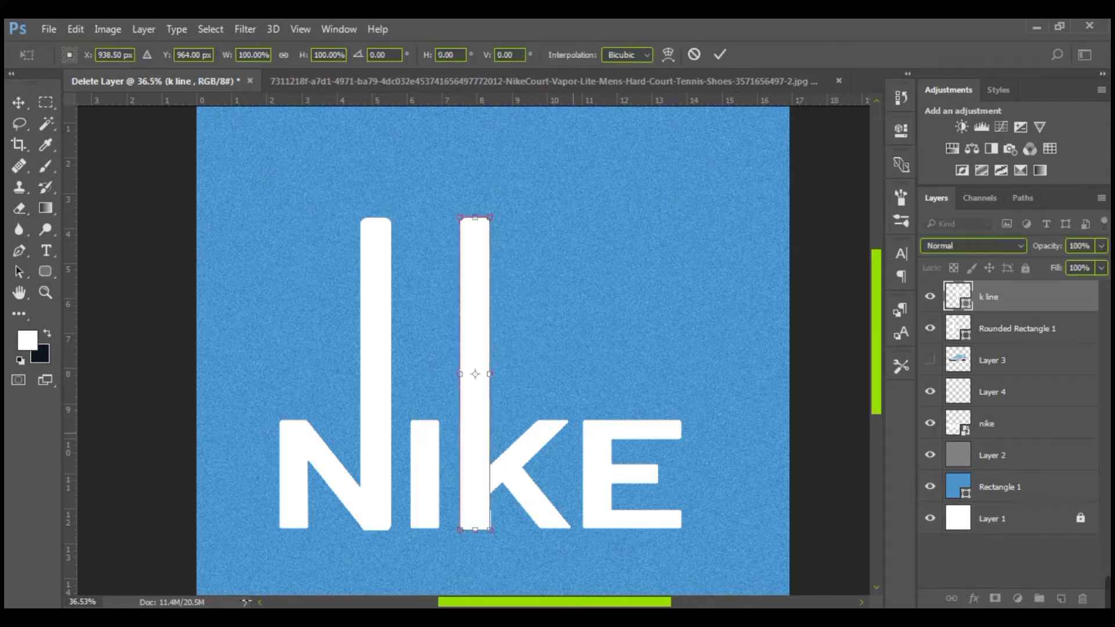
key("Return")
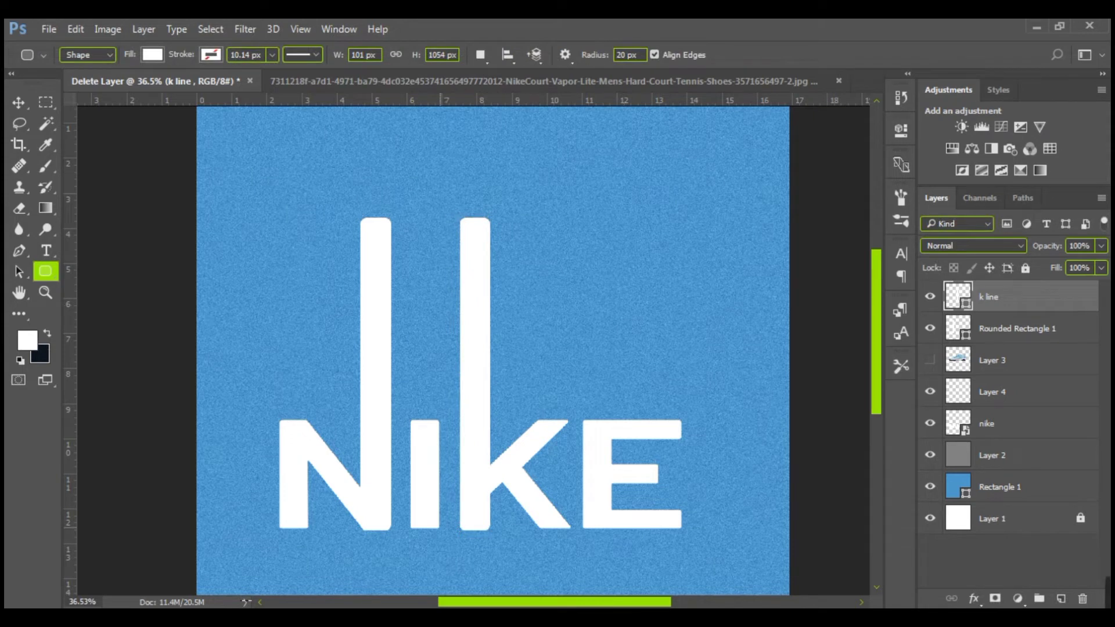
Draw a taller white rounded rectangle, about 102 by 1210 px, extending upward from the base of the I
left_click_drag(441, 528, 410, 170)
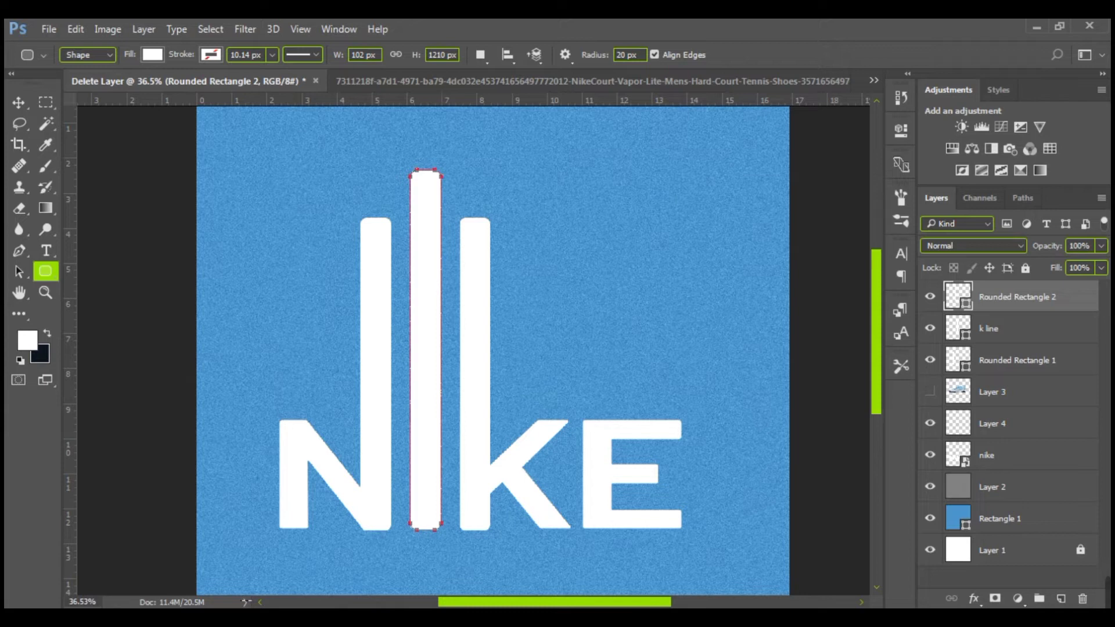
Group the layers from Rounded Rectangle 2 down to nike and rename the group "text"
left_click(989, 328, "ctrl")
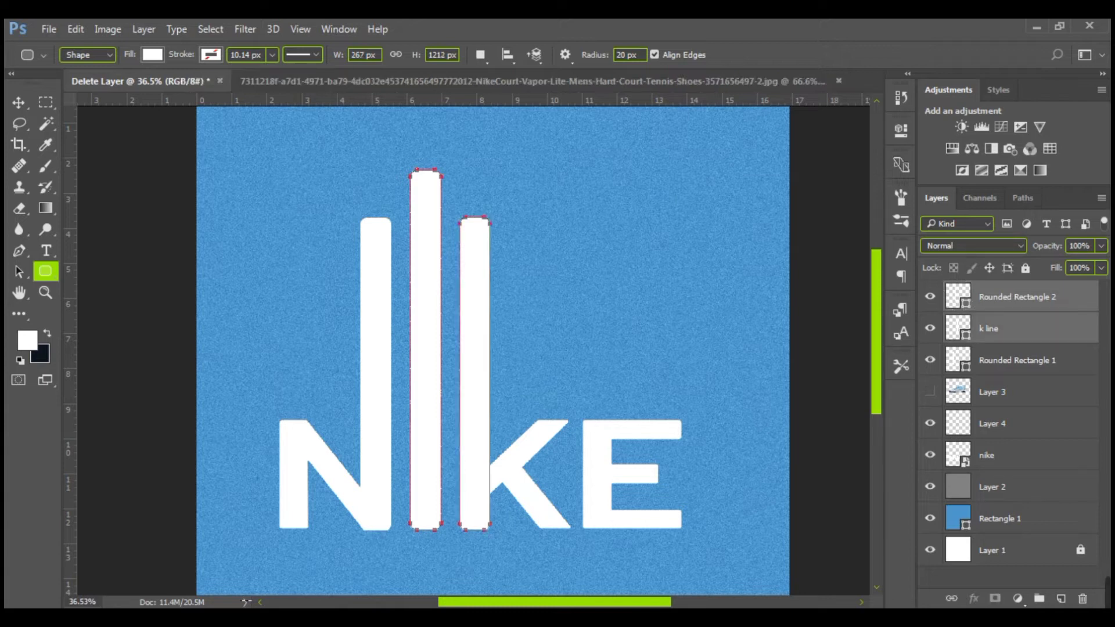
left_click(1016, 360, "ctrl")
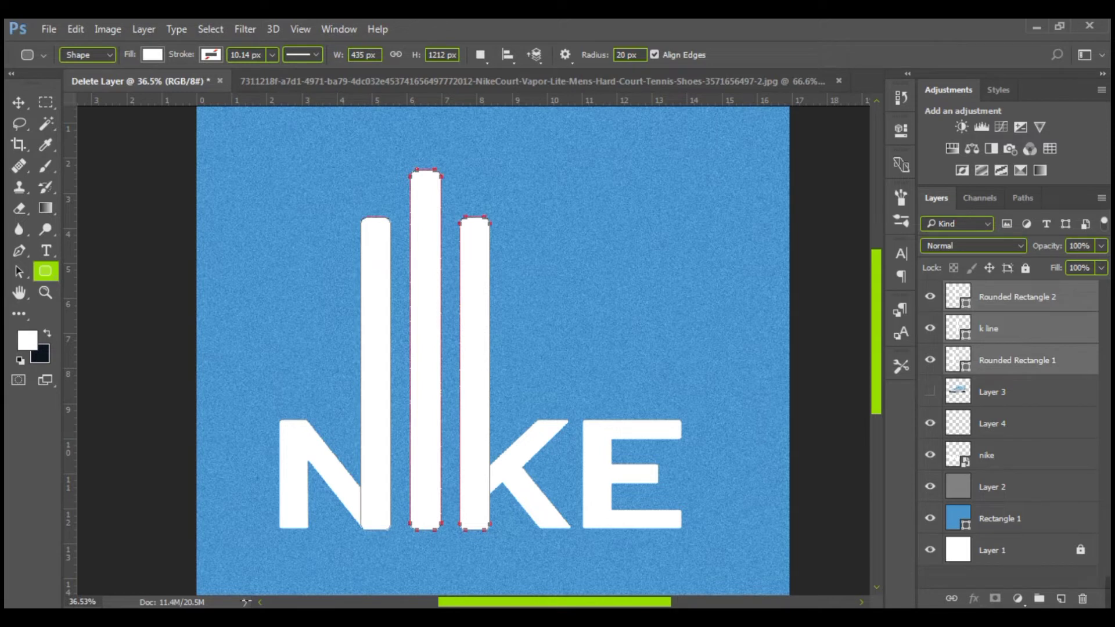
left_click(988, 456, "shift")
left_click(1039, 599)
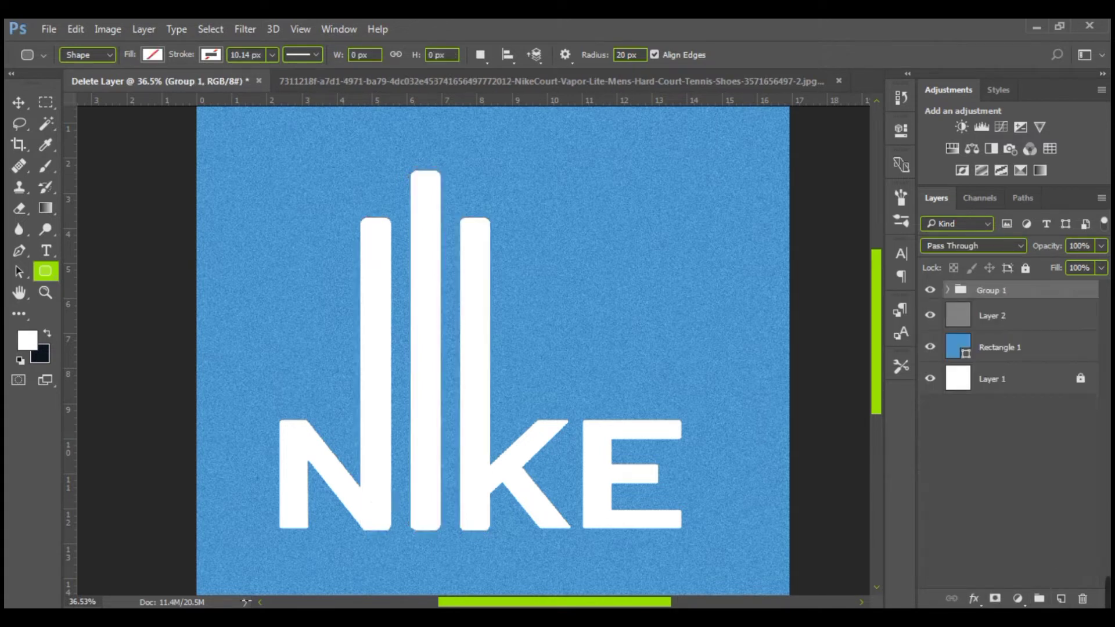
double_click(991, 290)
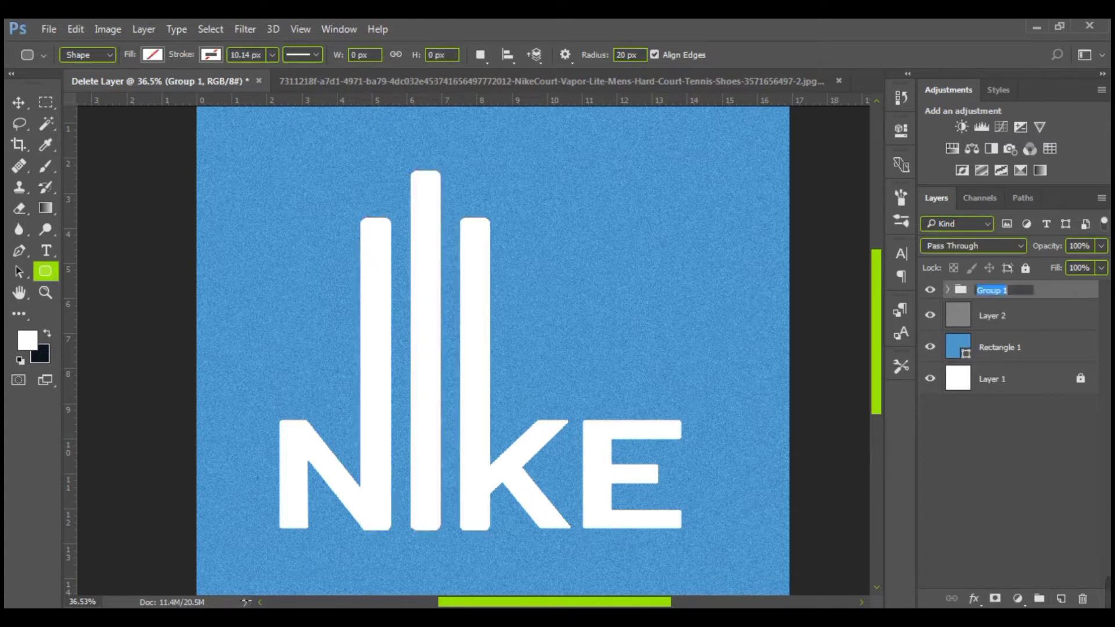
key("BackSpace")
type("text")
key("Return")
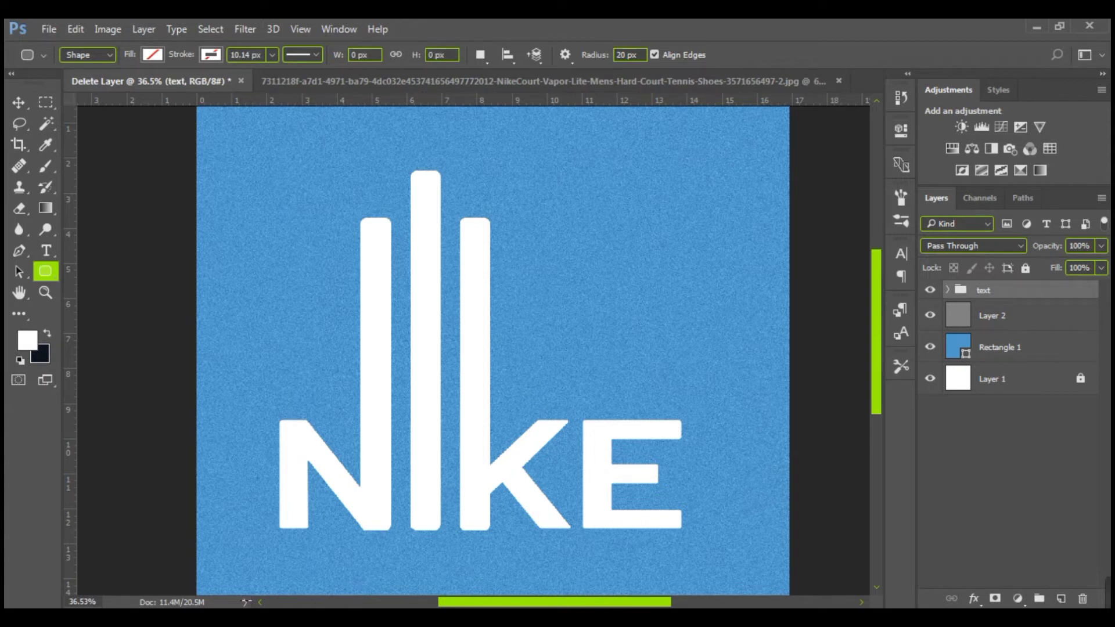
Delete the empty Layer 4, and move Layer 3 out above the text group with the shoe shown again
left_click(948, 290)
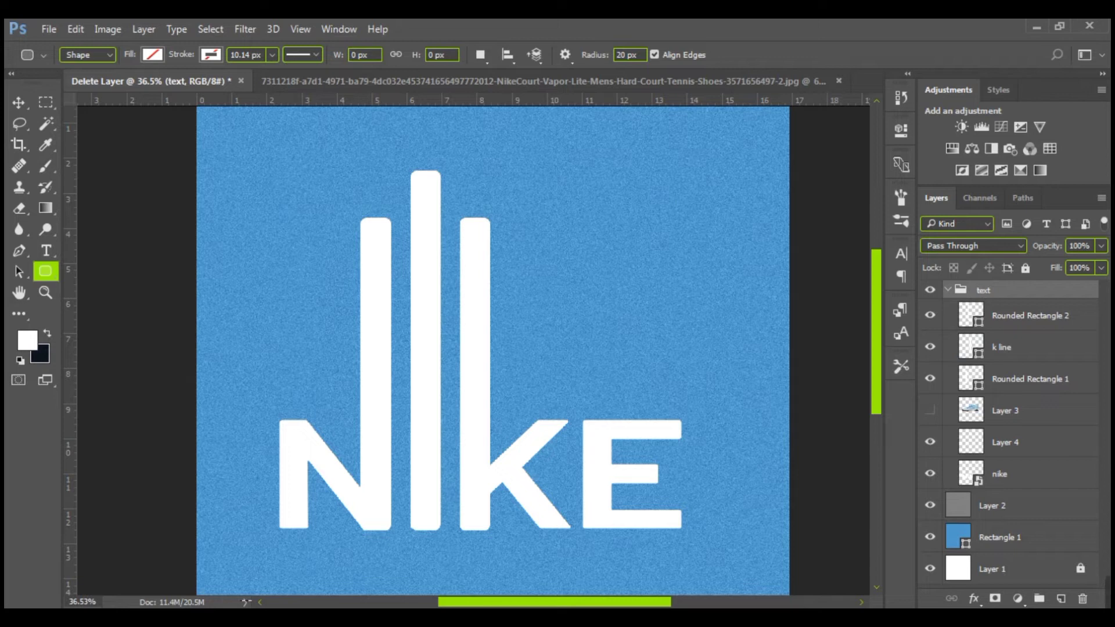
left_click(1005, 411)
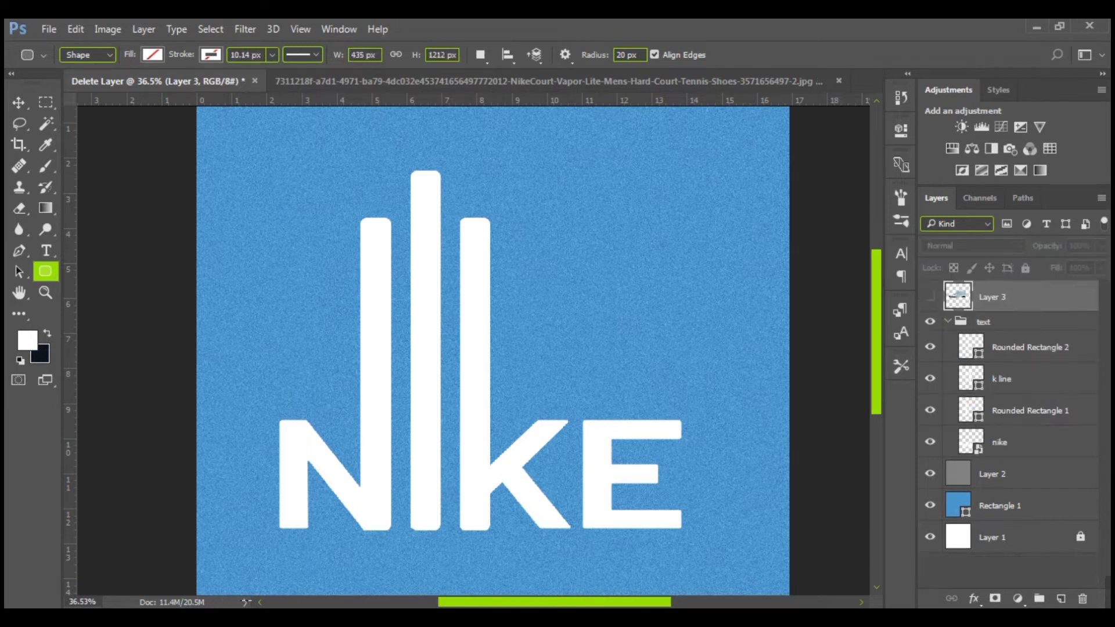
left_click(930, 297)
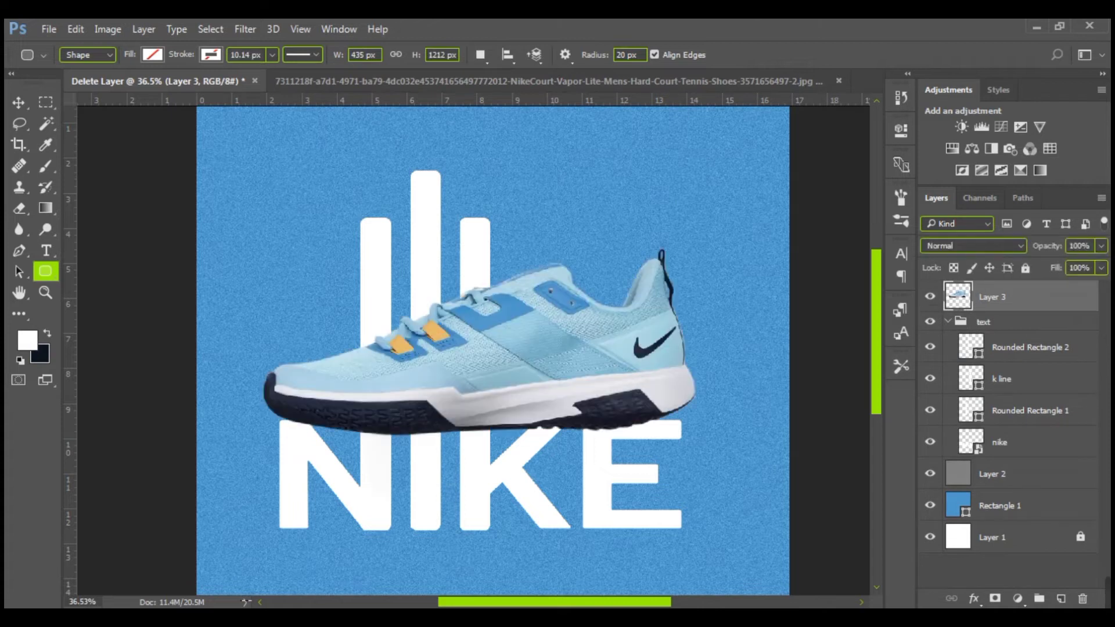
Move Rounded Rectangle 2 out of the text group to above Layer 3 so the I bar crosses in front of the shoe
left_click_drag(1016, 348, 1016, 283)
key("Return")
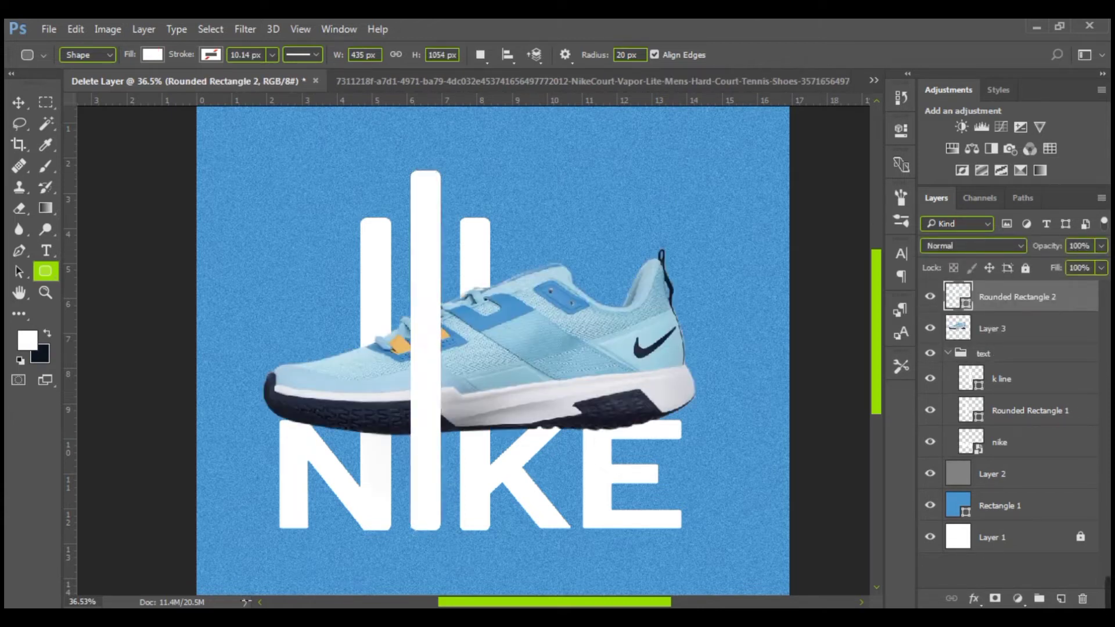
left_click(947, 353)
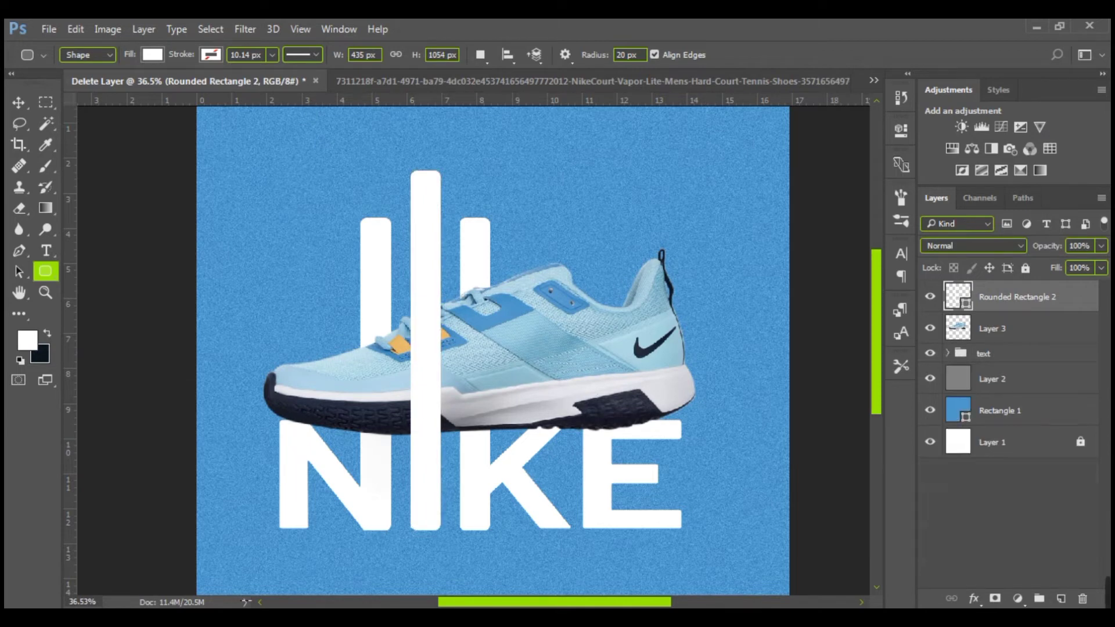
key("ctrl+0")
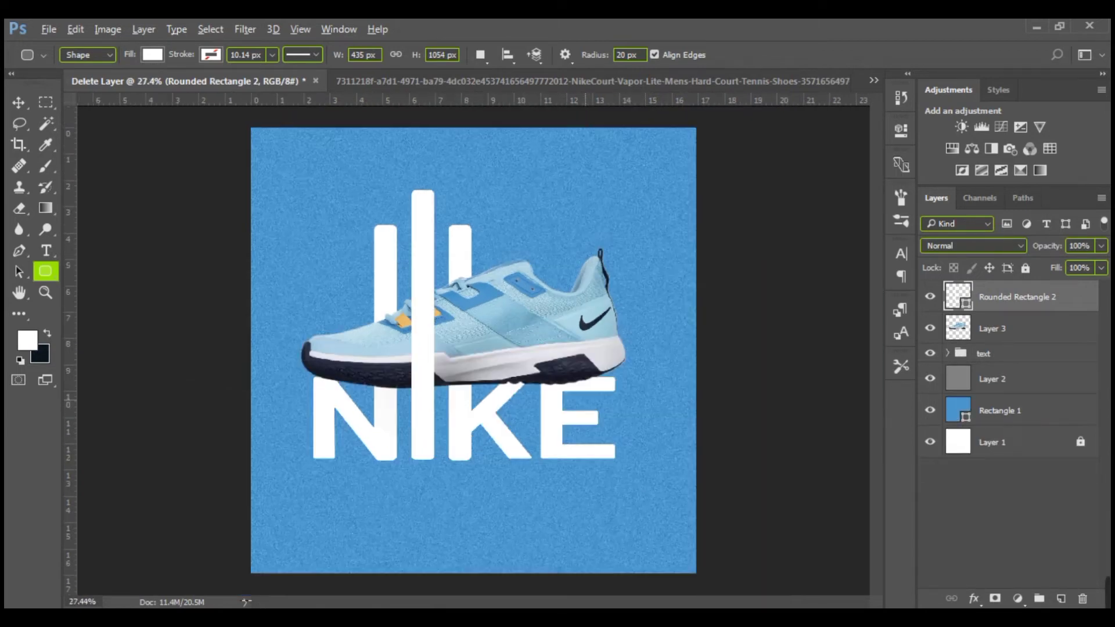
Shift the text group slightly to the right so it is horizontally centred at X 1000 px
left_click(984, 353)
key("ctrl+t")
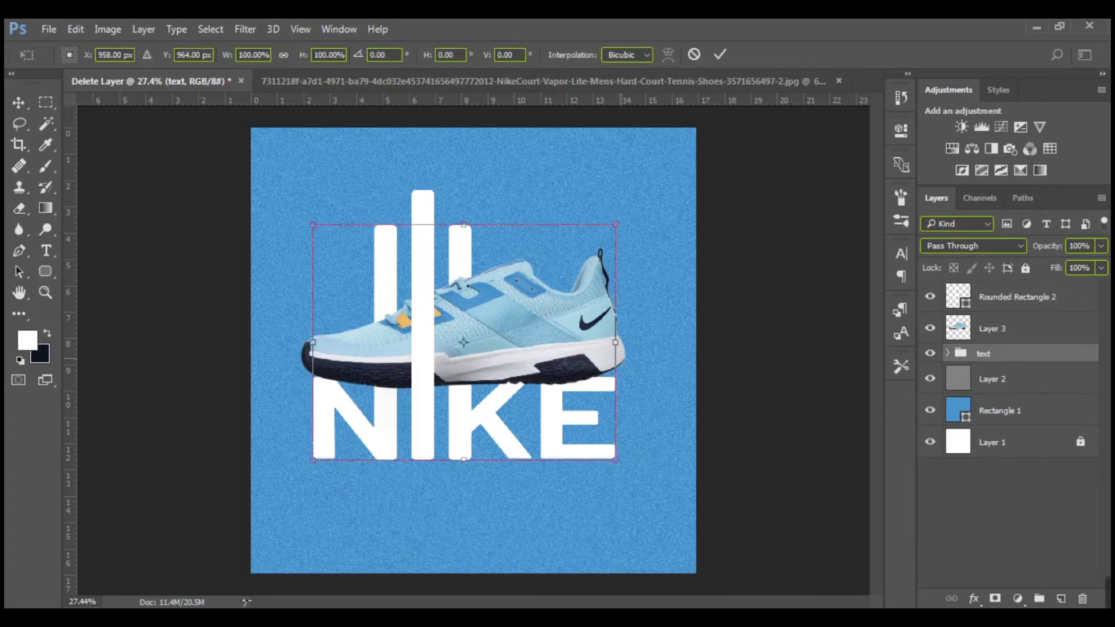
mouse_move(489, 375)
left_mouse_down()
mouse_move(513, 377)
mouse_move(499, 376)
left_mouse_up()
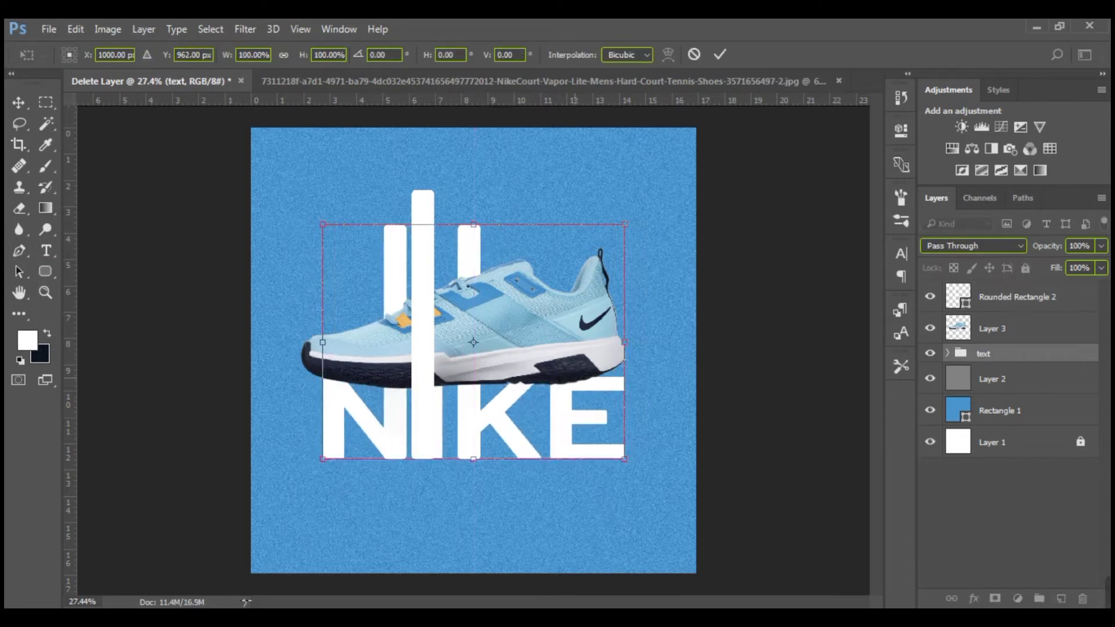
key("Return")
Move Rounded Rectangle 2 right so the tall bar sits over the I, with its base aligned to the lettering
left_click(1016, 297)
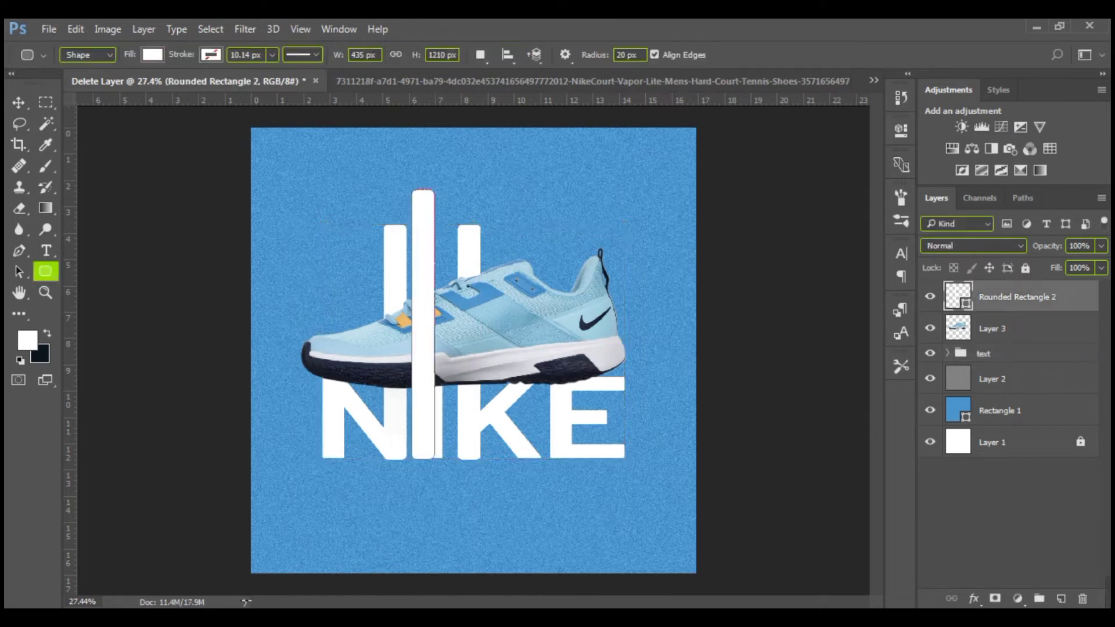
key("ctrl+t")
left_click_drag(434, 302, 443, 311)
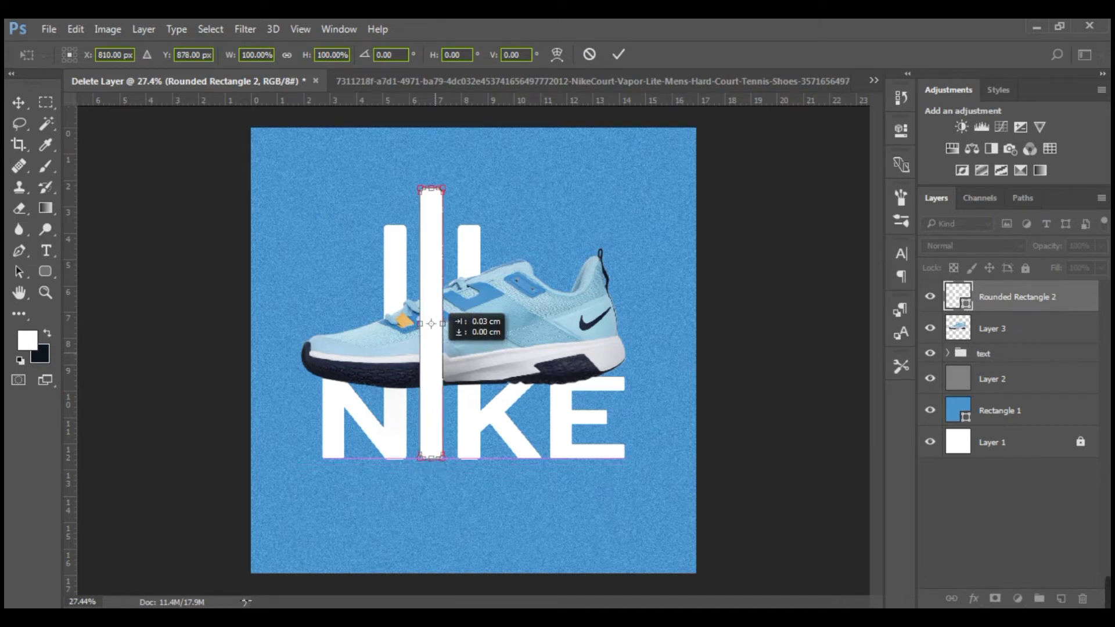
key("Return")
key("Return")
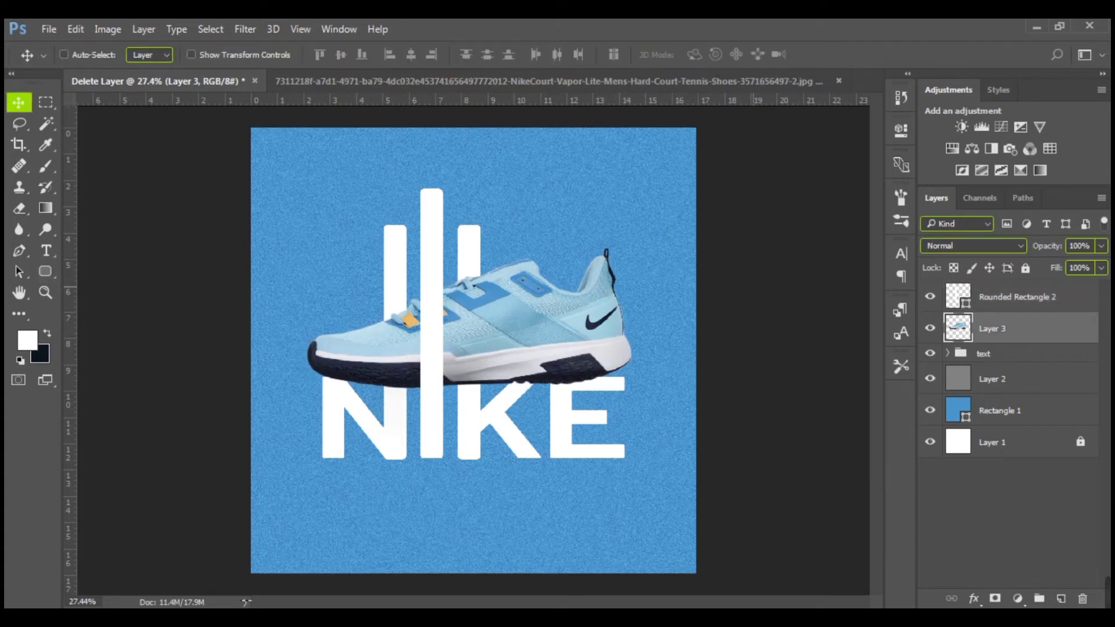
Scale the shoe on Layer 3 proportionally to about 93.46% so it fits the width of the NIKE lettering
key("ctrl+t")
left_click(283, 54)
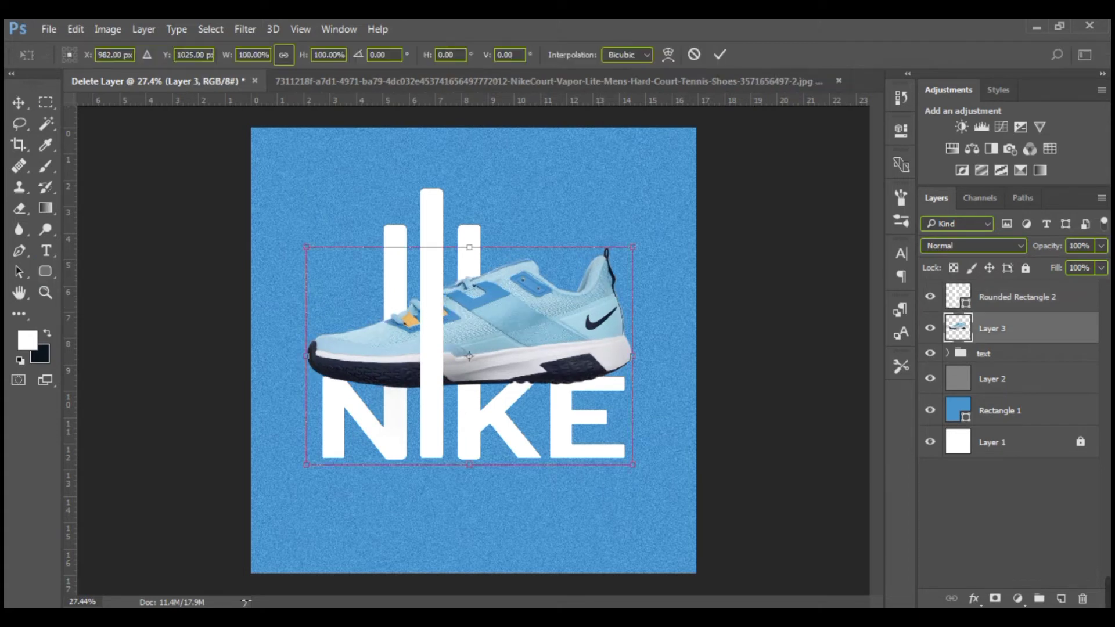
left_click(284, 55)
left_click_drag(307, 465, 322, 458)
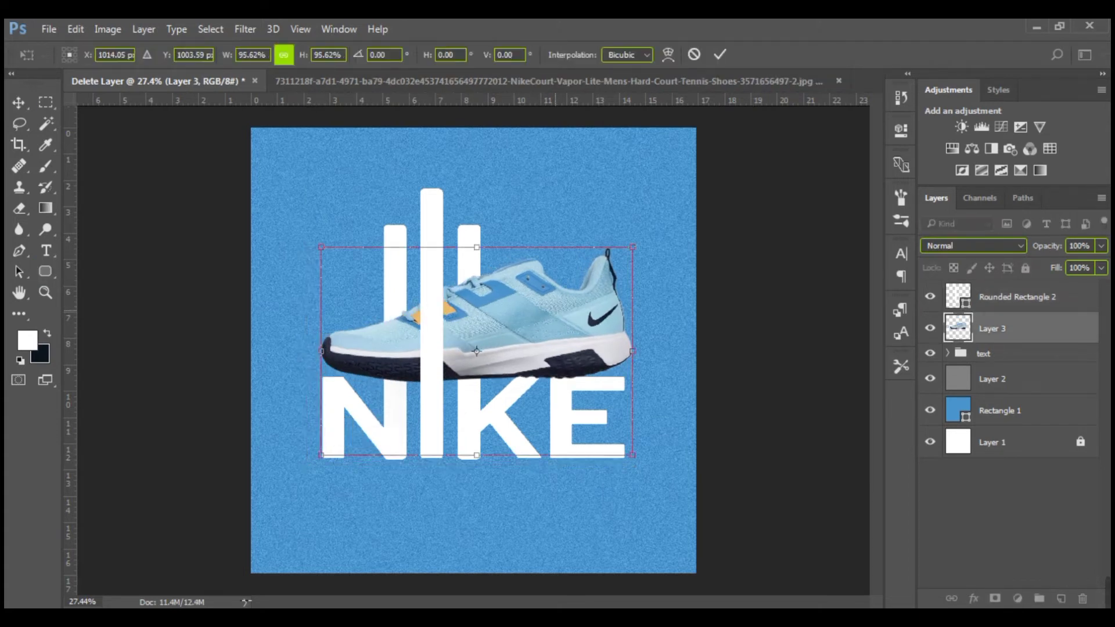
left_click_drag(548, 310, 552, 321)
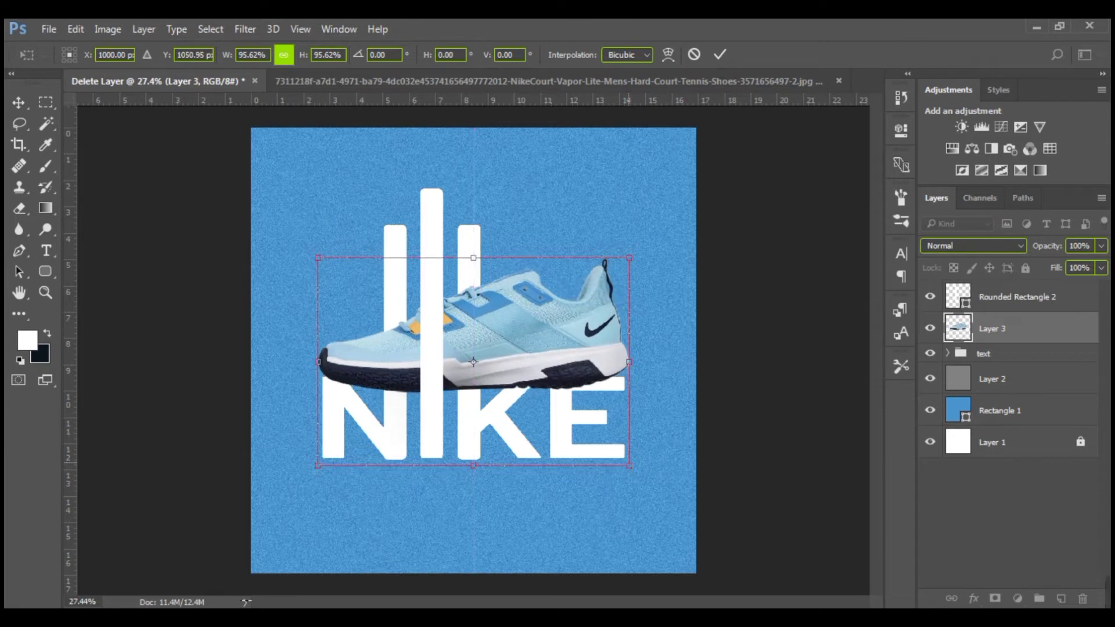
left_click_drag(629, 465, 622, 460)
left_click_drag(532, 325, 534, 330)
Nudge the scaled shoe up to about Y 1037 px over the tops of the letters and apply the transform
key("Right")
key("Up")
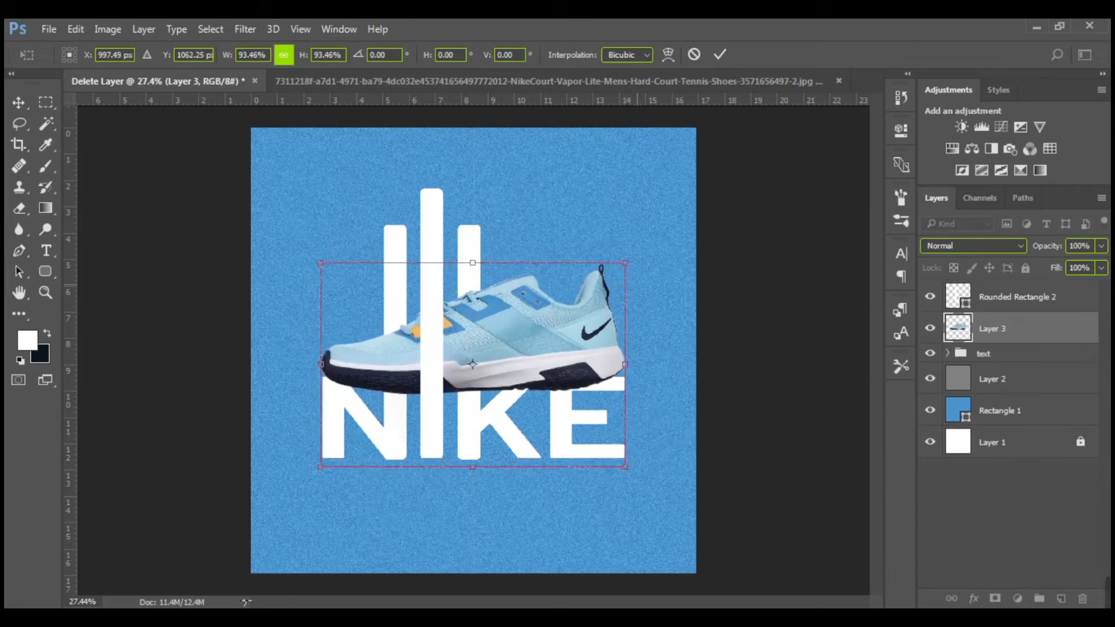
key("Up")
key("Up")
key("Up")
key("Up")
key("Up")
key("Up")
key("Up")
key("Up")
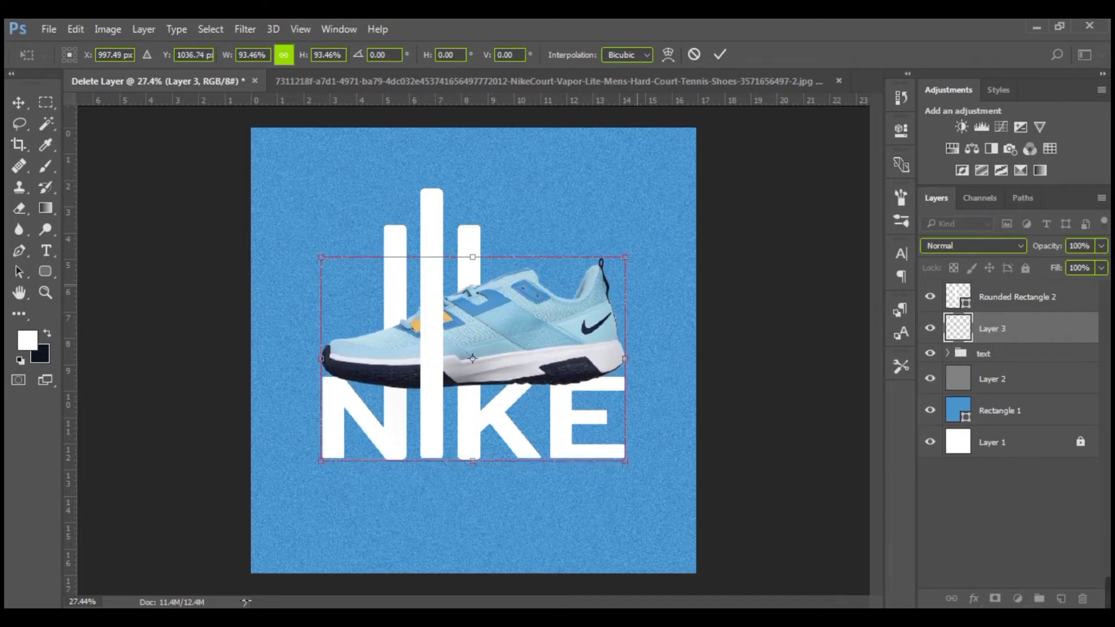
key("Return")
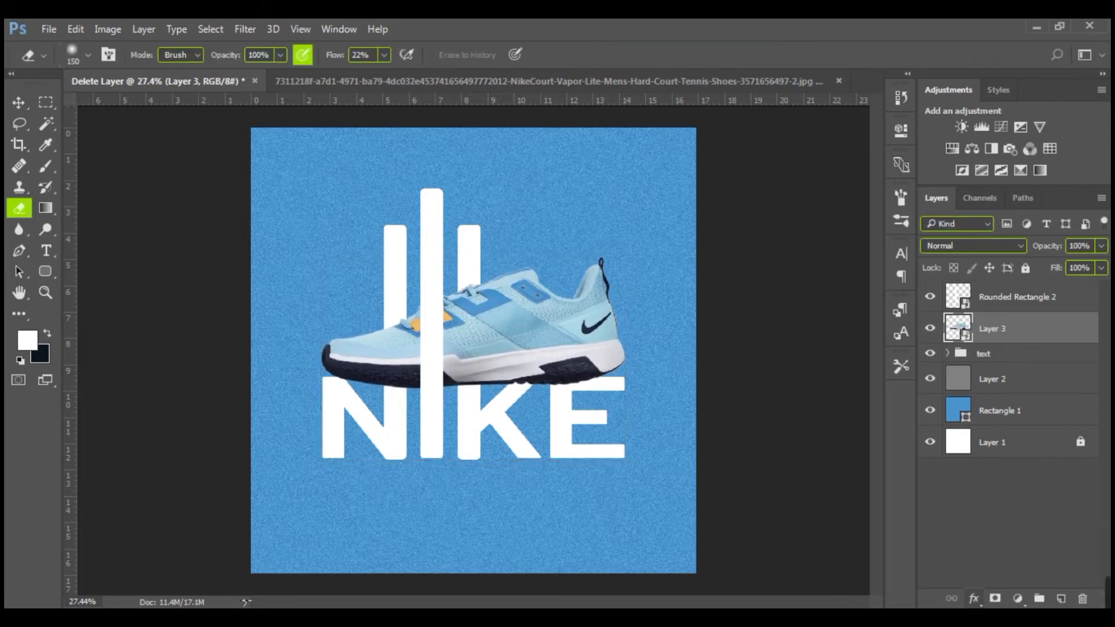
Add a drop shadow to the shoe with 32% opacity, 47 px distance, 28% spread and 65 px size
left_click(974, 598)
left_click(972, 580)
left_click_drag(348, 93, 791, 64)
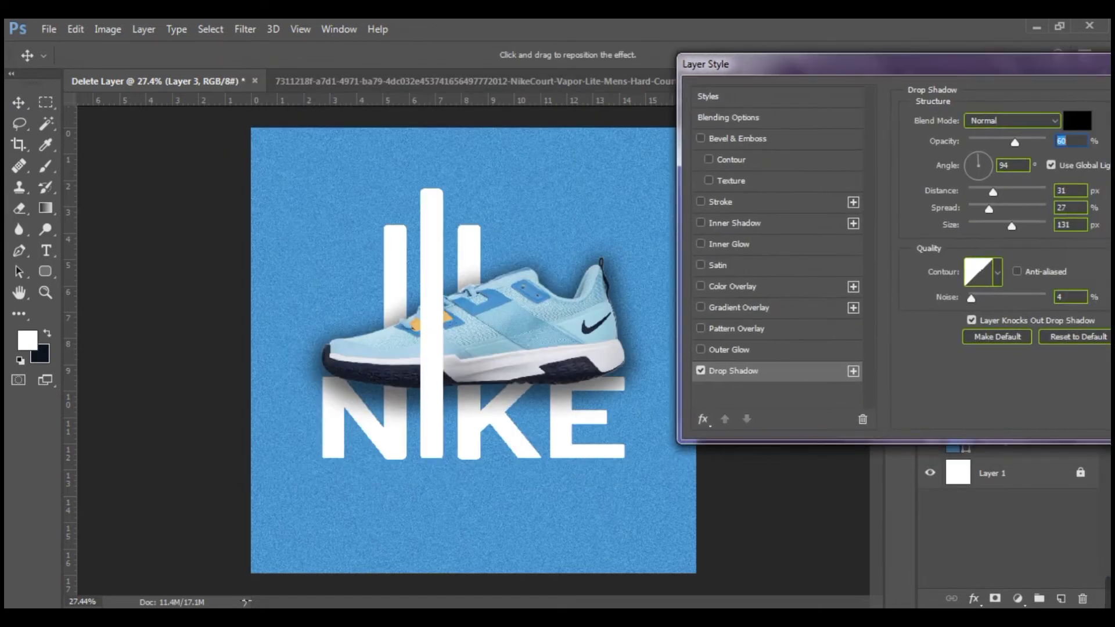
mouse_move(978, 157)
left_mouse_down()
mouse_move(968, 167)
mouse_move(979, 176)
mouse_move(993, 142)
left_mouse_up()
left_click_drag(1012, 226, 990, 210)
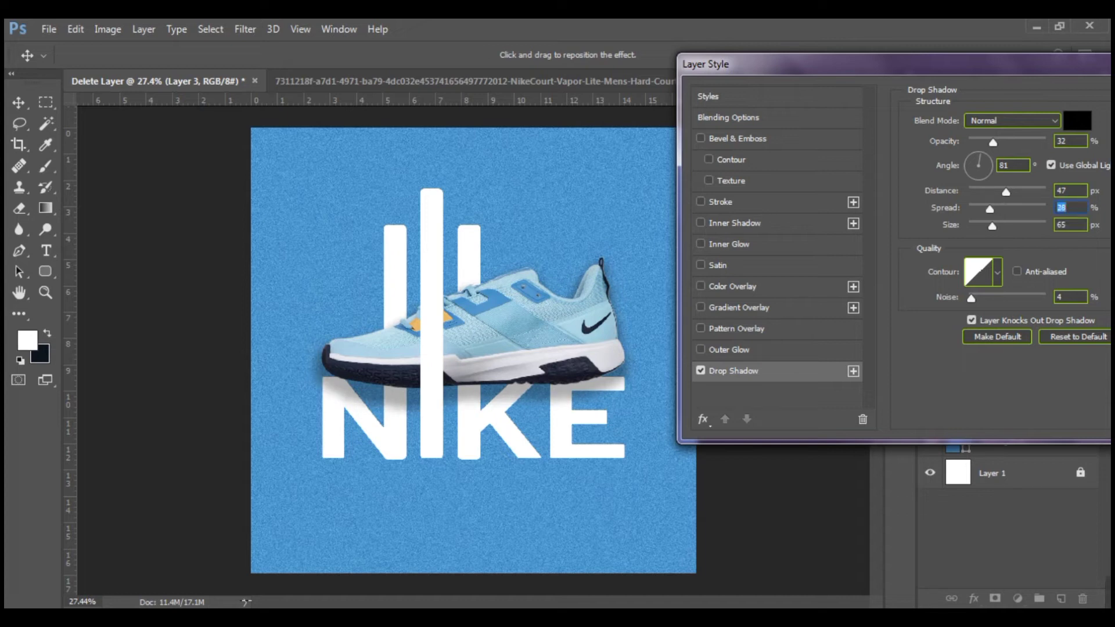
Set the shadow's angle to 90° and opacity to 42%, fine-tune its distance, spread and size, and apply the effect
left_click_drag(980, 155, 976, 155)
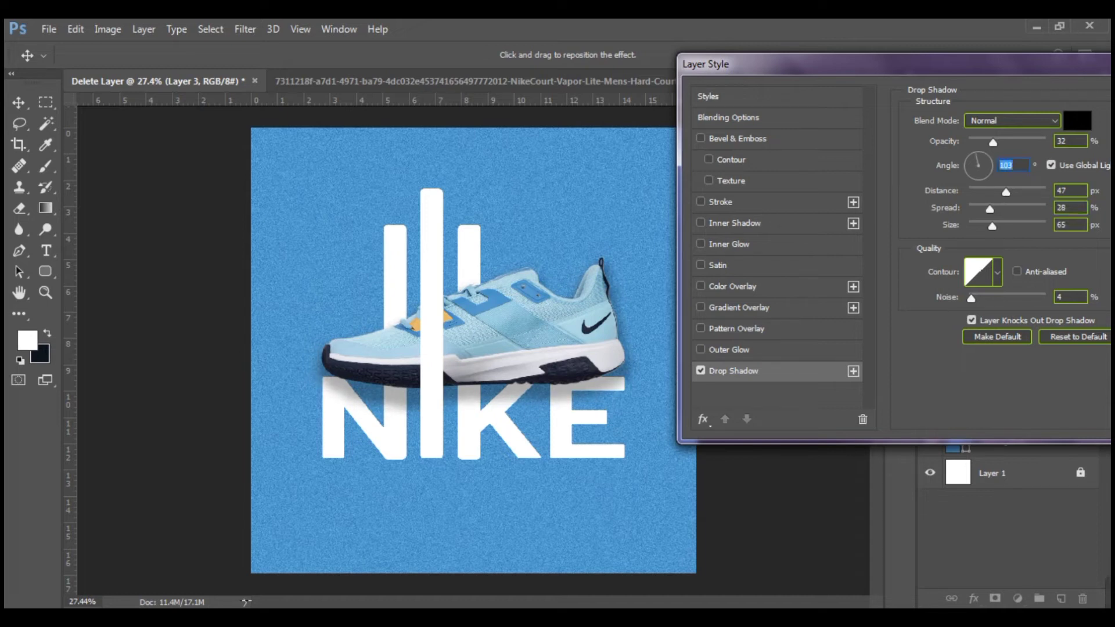
type("90")
left_click_drag(993, 142, 1001, 142)
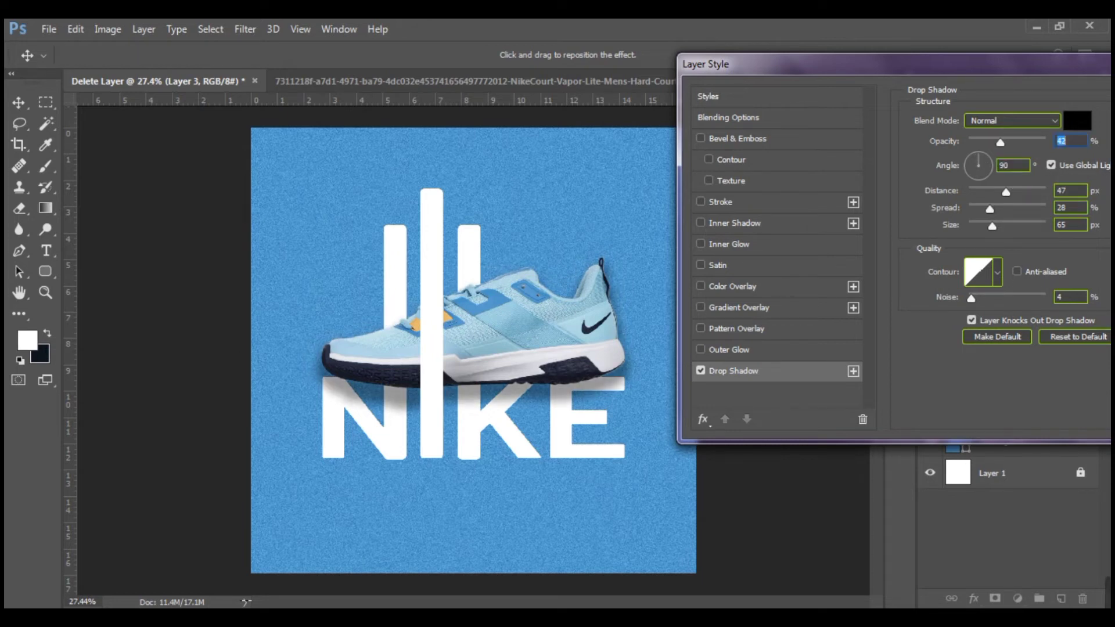
left_click_drag(1006, 191, 976, 209)
left_click_drag(985, 227, 991, 227)
left_click_drag(941, 63, 742, 80)
left_click(1052, 112)
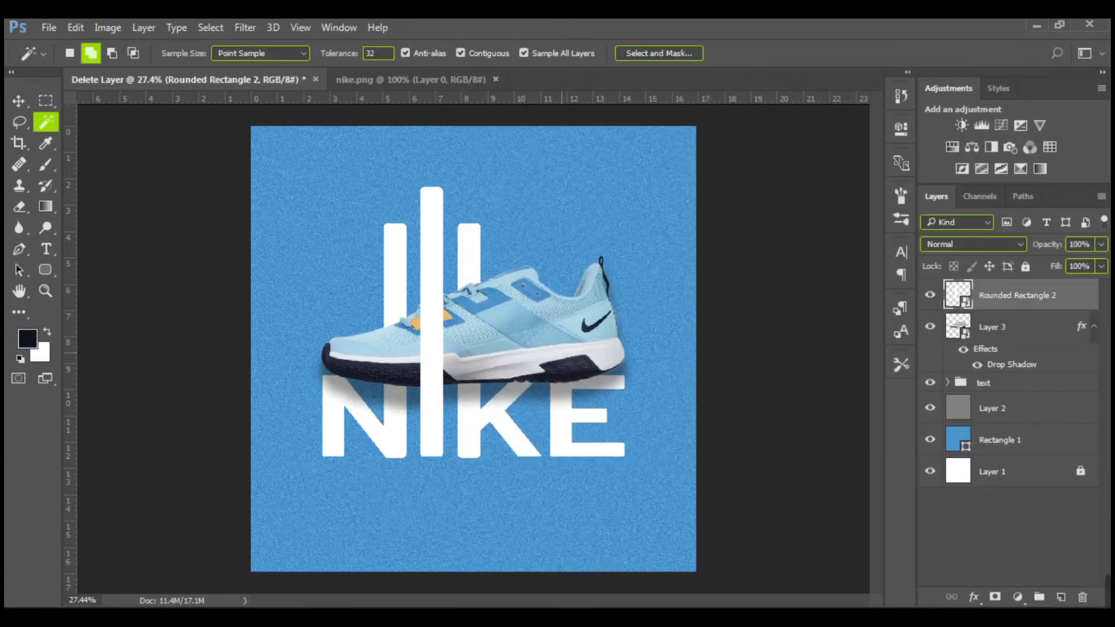
Bring the swoosh from nike.png into the design, scale it down slightly and place it in the canvas's upper-left corner
left_click(410, 79)
left_click_drag(958, 295, 322, 174)
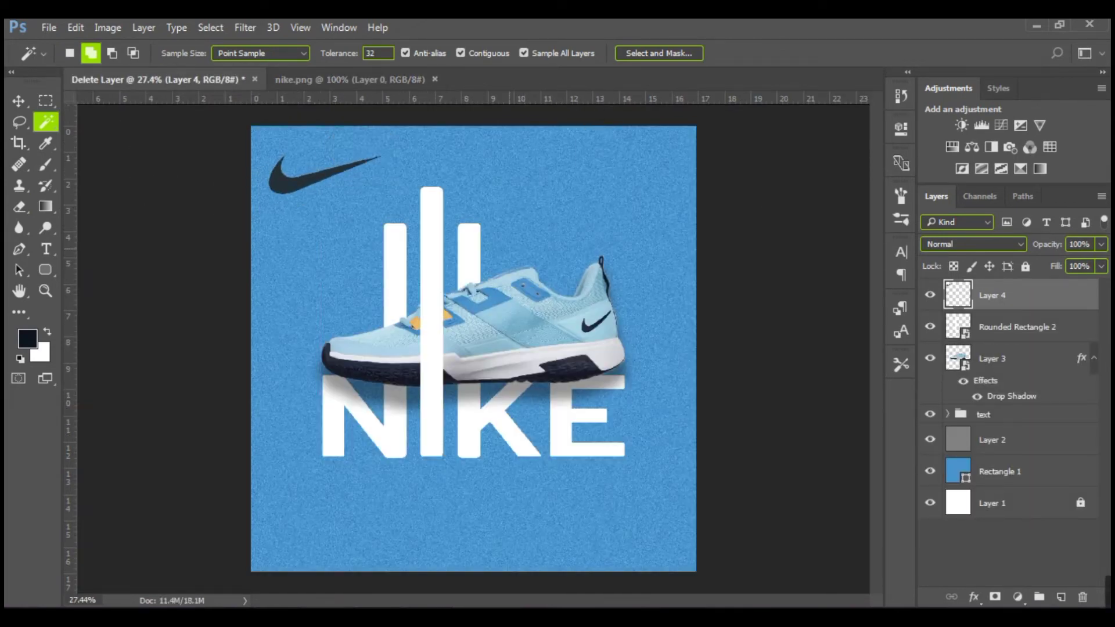
key("ctrl+t")
left_click_drag(419, 125, 411, 109)
left_click_drag(385, 184, 368, 179, "shift")
left_click_drag(369, 136, 374, 146)
key("Return")
Select the swoosh, recolor it with the dark navy sampled from the shoe's sole, and clear the selection
key("w")
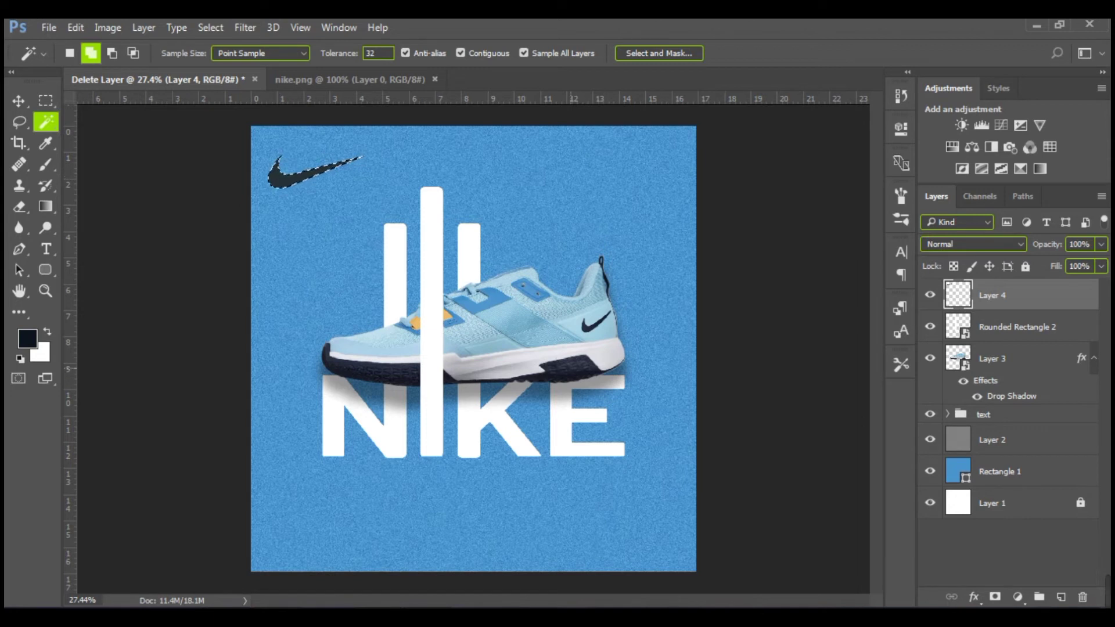
key("i")
left_click(558, 374)
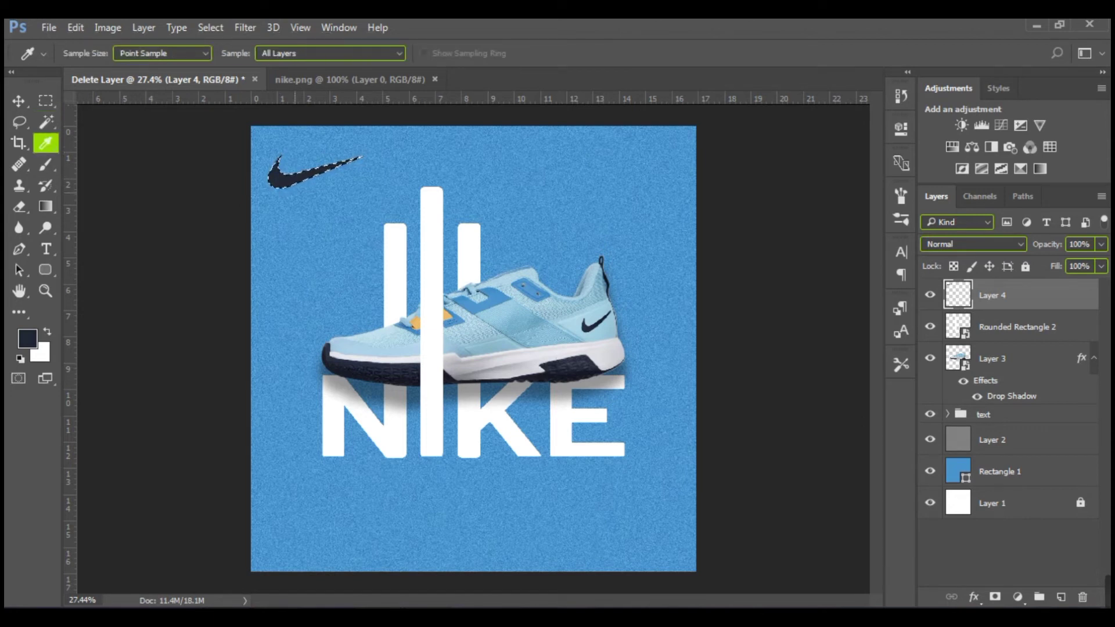
key("ctrl+d")
Paste the tagline "IF THEY THINK YOUR DREAMS ARE CRAZY SHOW THEM WHAT CRAZY DREAMS CAN DO" below NIKE and shrink it to about 21.26 pt
key("t")
left_click(456, 482)
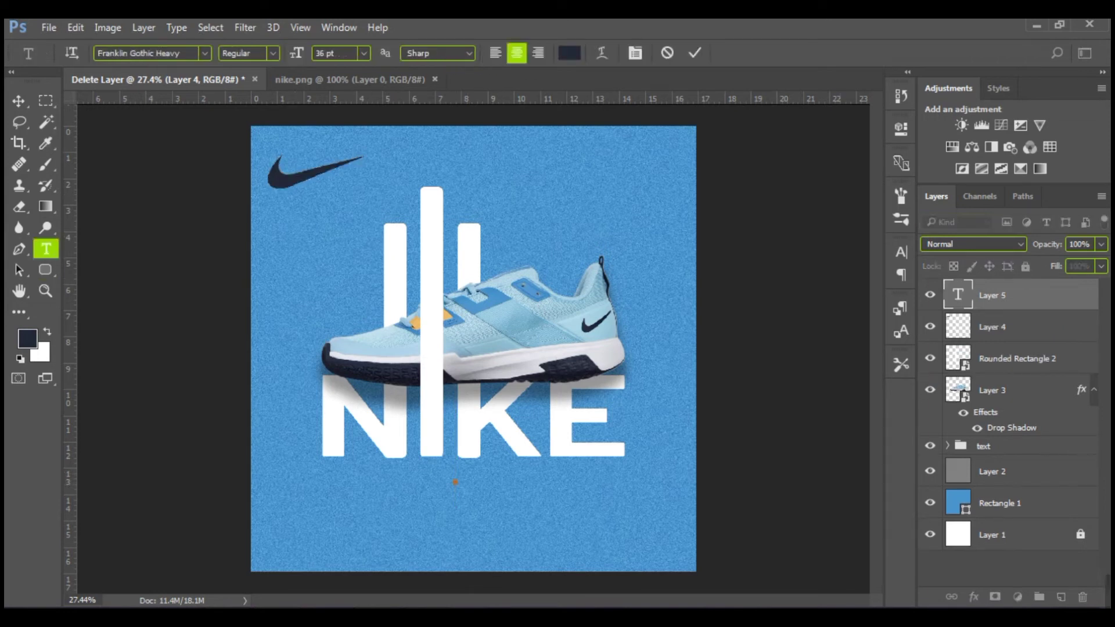
key("ctrl+v")
triple_click(463, 475)
scroll(463, 475, "down", 12)
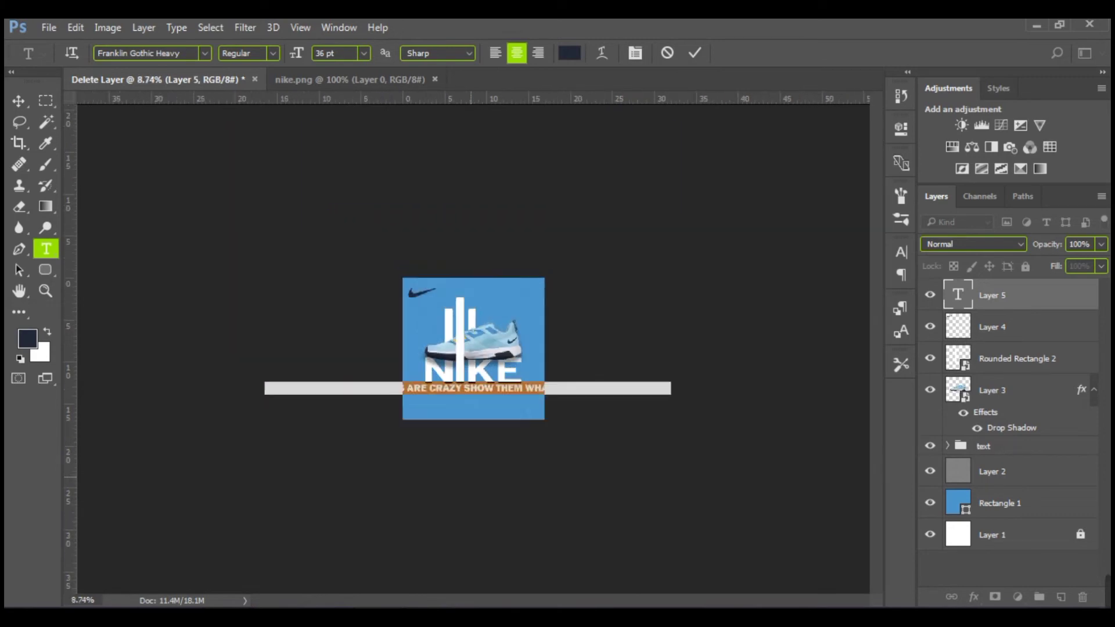
scroll(463, 475, "up", 4)
left_click_drag(763, 410, 482, 409)
scroll(482, 409, "up", 5)
scroll(465, 493, "up", 3)
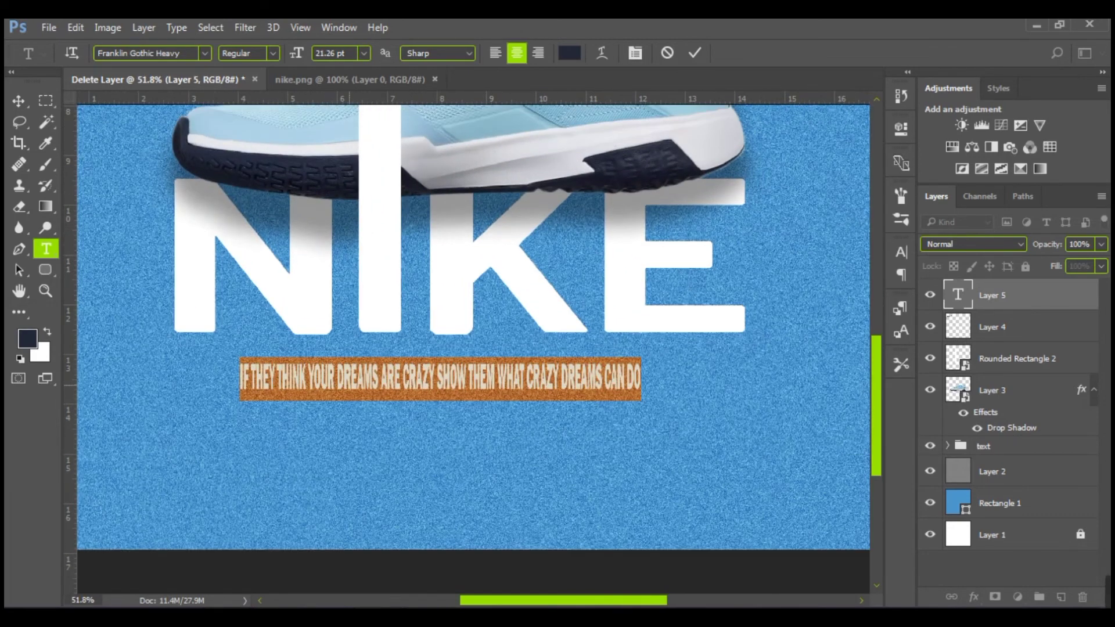
Break the tagline into two lines after "ARE CRAZY", resize it to about 15.19 pt and widen the letters beneath NIKE
left_click(436, 378)
key("Return")
left_click_drag(337, 441, 106, 420)
left_click_drag(544, 420, 799, 415)
scroll(790, 407, "down", 4)
scroll(526, 429, "up", 2)
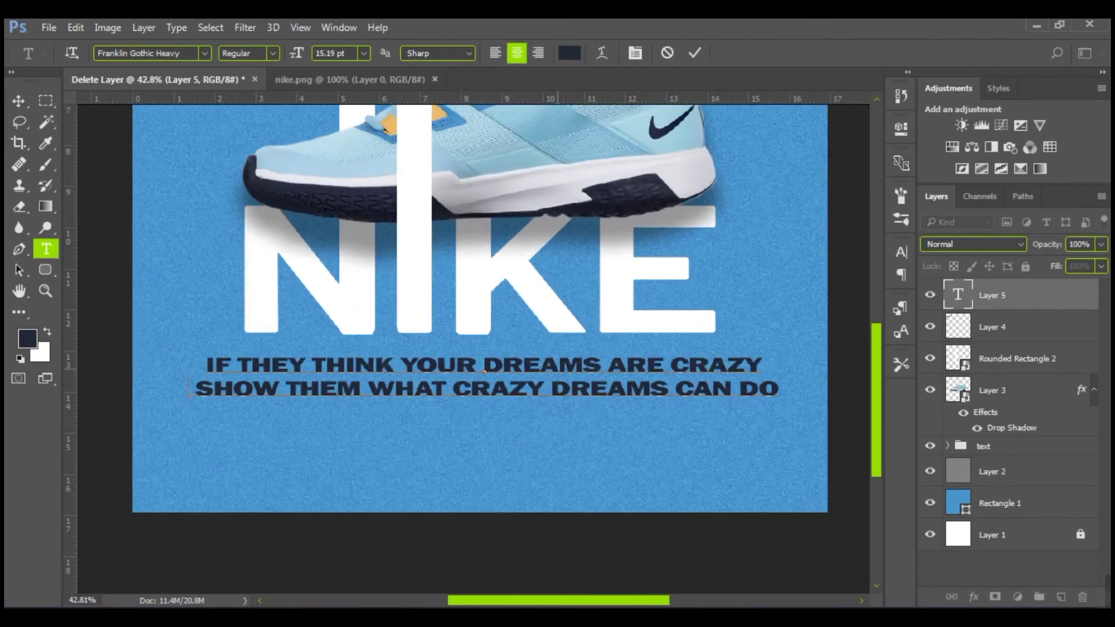
Change the tagline's font to Franklin Gothic Demi Cond and its text color to white (ffffff)
triple_click(559, 371)
left_click(901, 252)
left_click(784, 270)
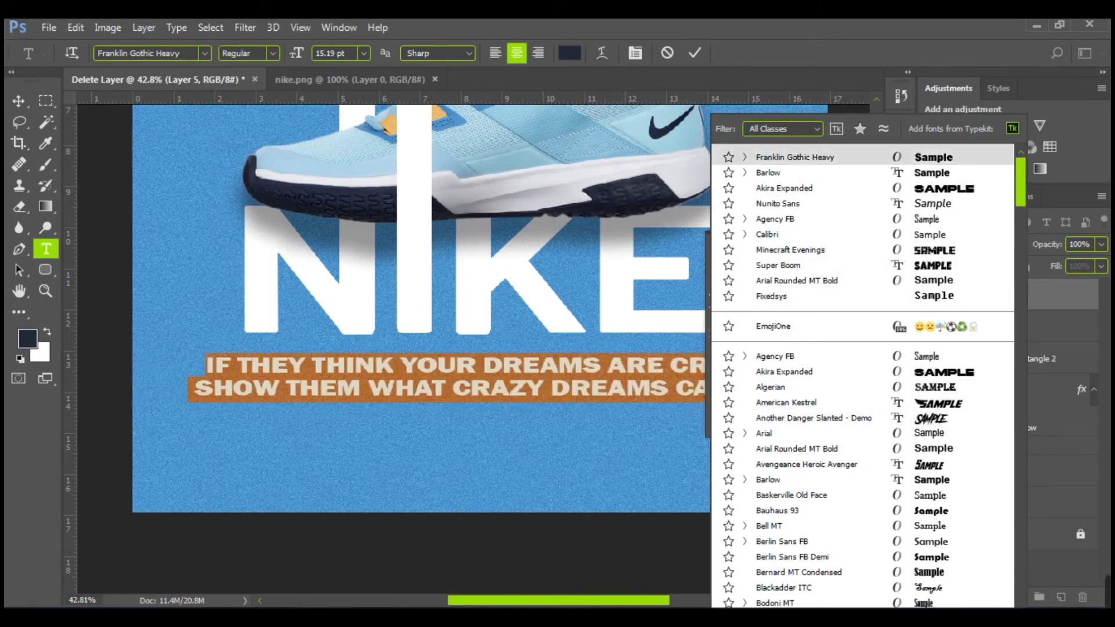
left_click(795, 158)
left_click(851, 352)
type("ffffff")
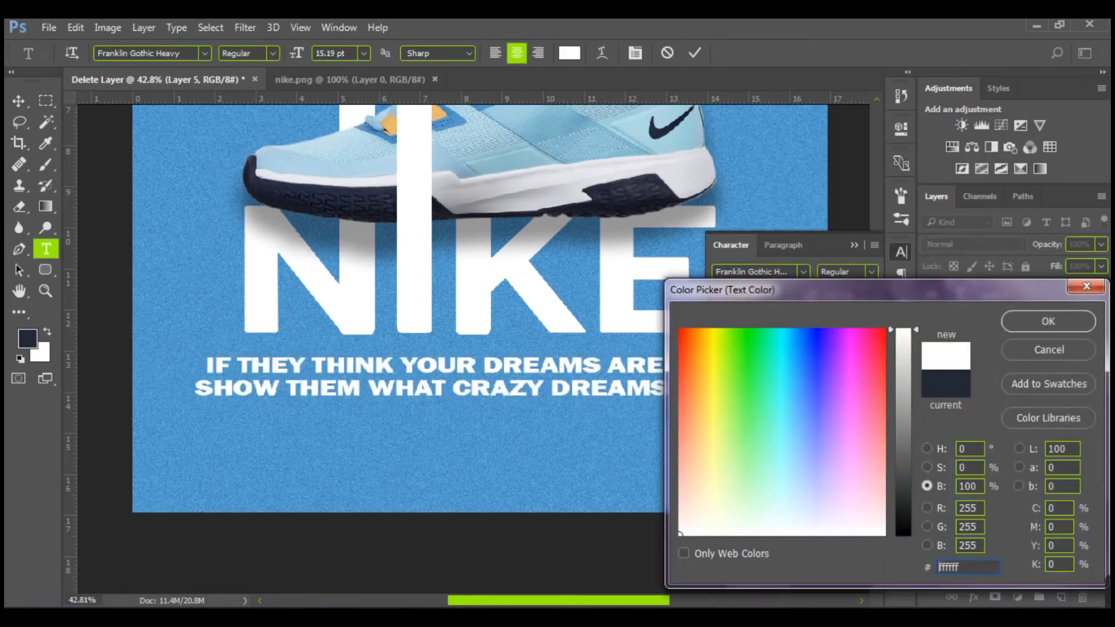
key("Return")
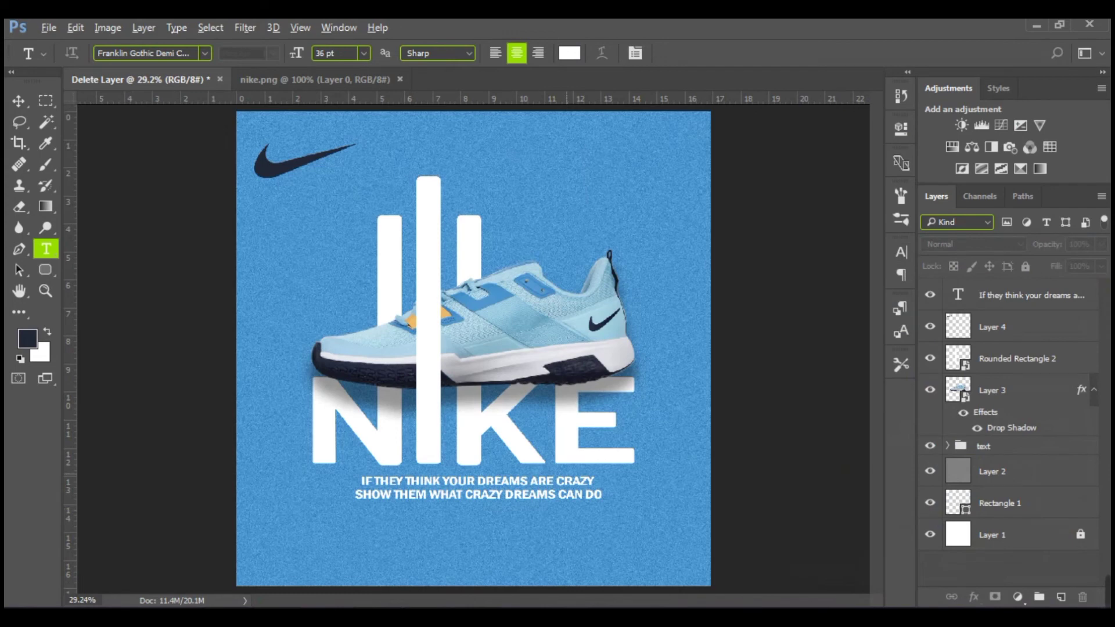
Add the two-line text "#JUST DO IT" / "SHOW US WHAT YOU CAN DO" in the canvas's upper-right corner, with a larger first line
scroll(474, 348, "up", 1)
scroll(437, 348, "up", 3)
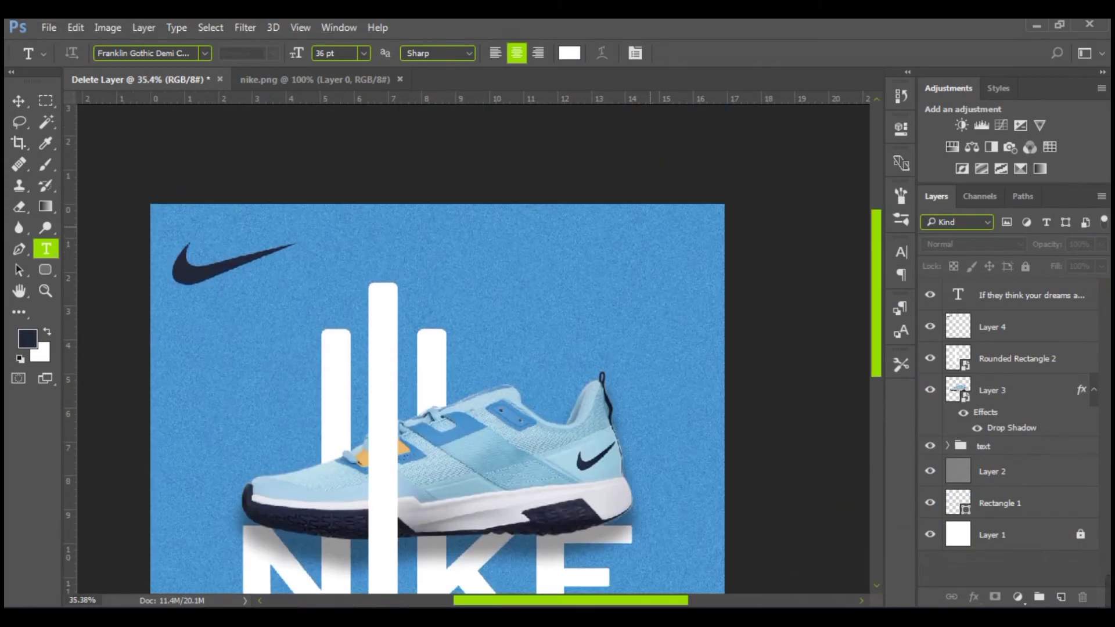
left_click(574, 243)
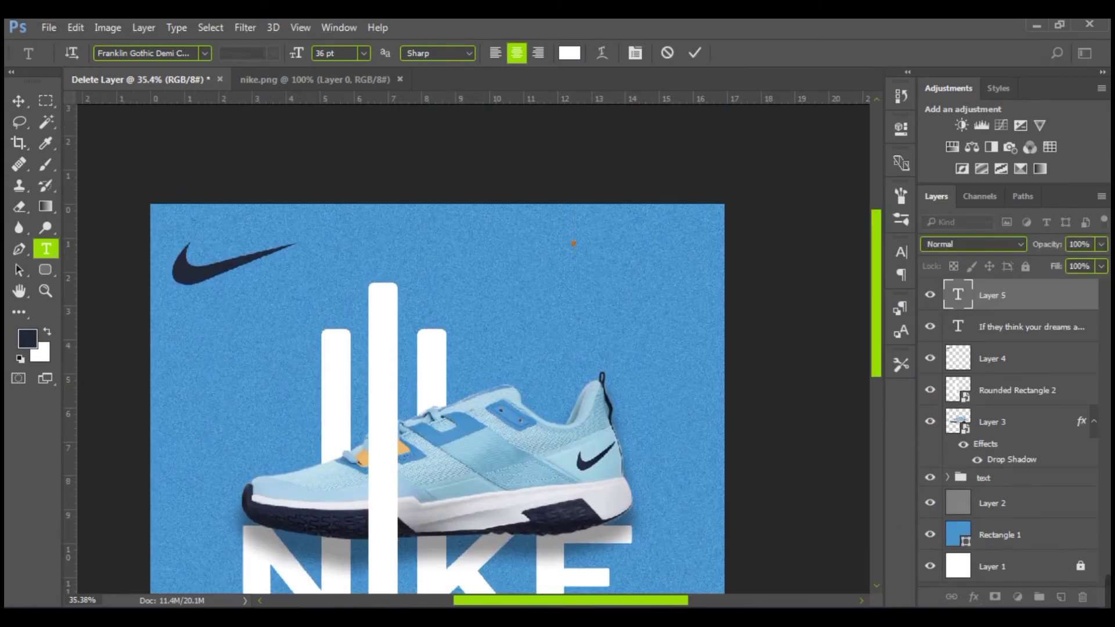
type("#JUST DO IT SHOW US WHAT YOU CAN DO")
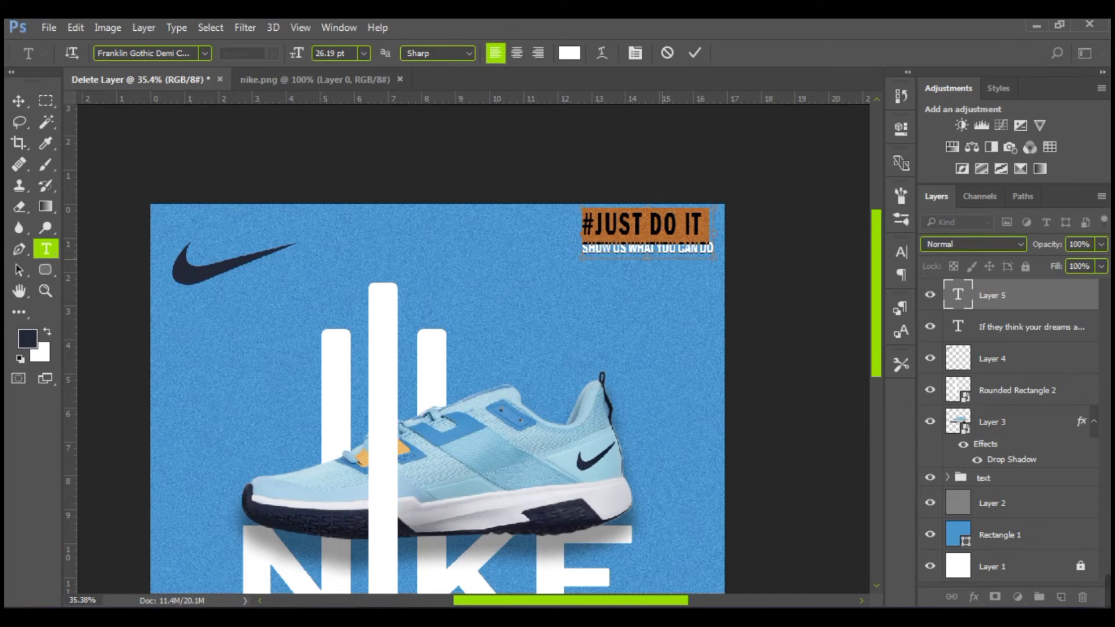
mouse_move(644, 232)
left_mouse_down()
mouse_move(664, 241)
mouse_move(641, 242)
left_mouse_up()
Change the font of the "#JUST DO IT" text block to Super Boom
left_click(902, 252)
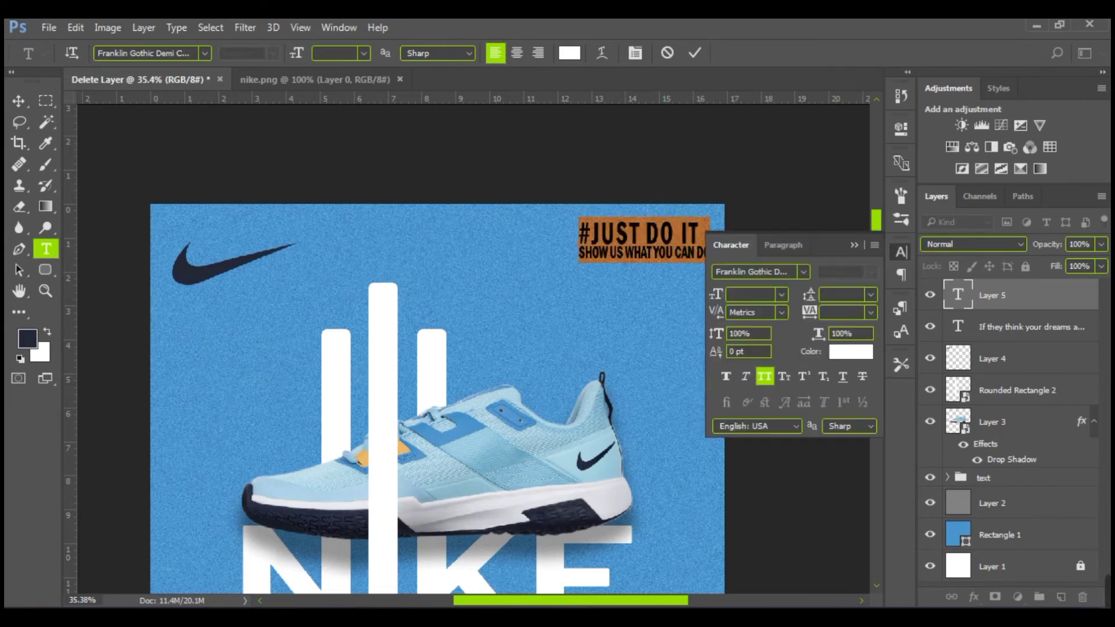
left_click(804, 271)
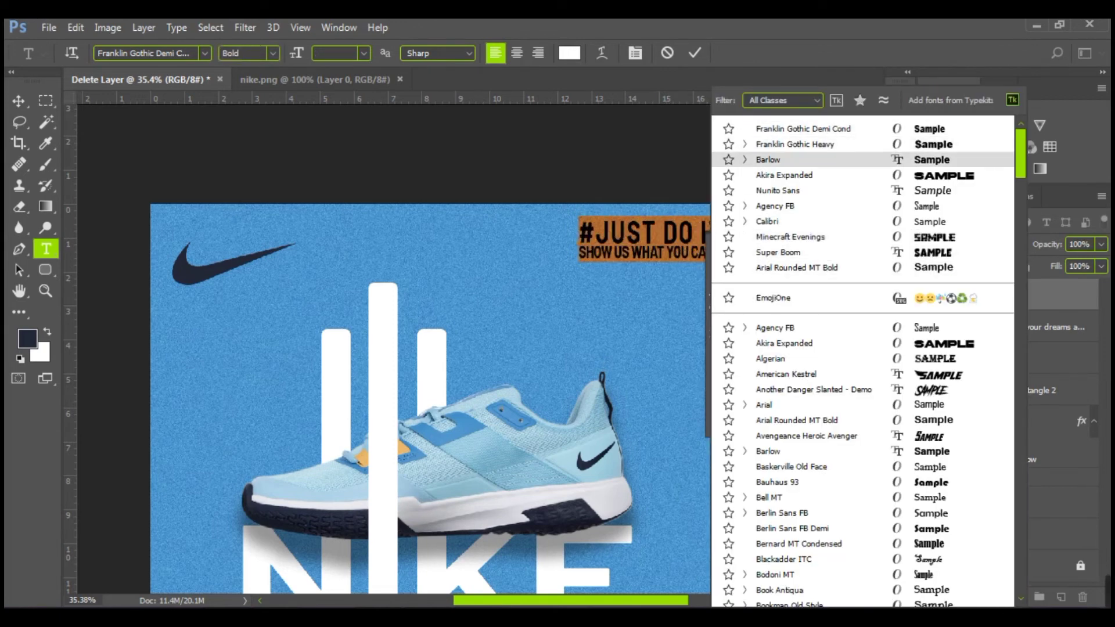
left_click(778, 252)
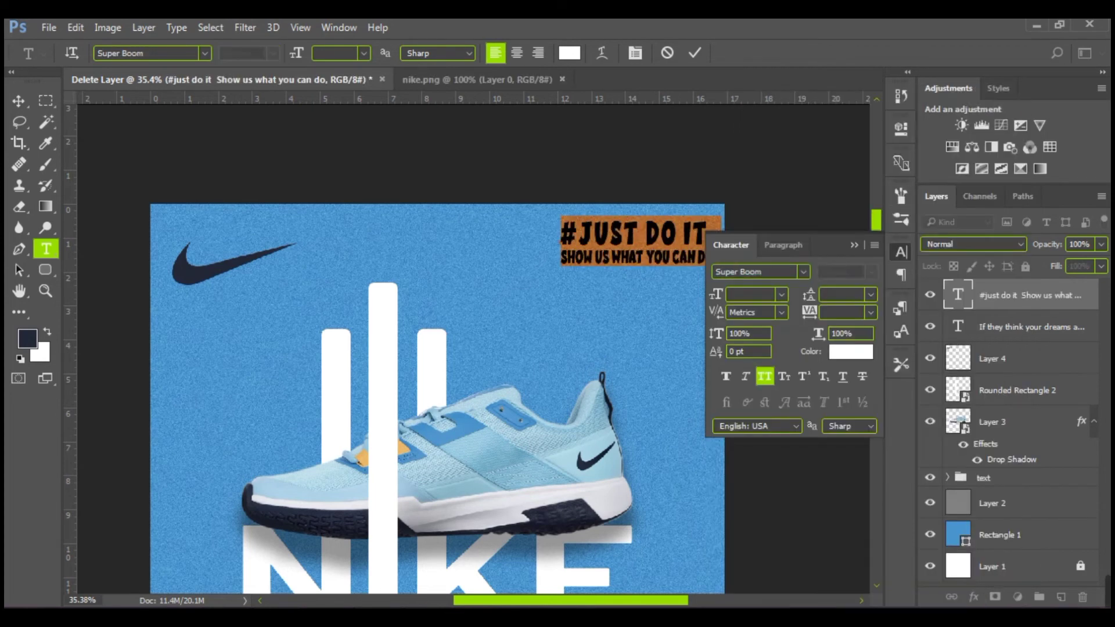
left_click(855, 245)
left_click(1021, 327)
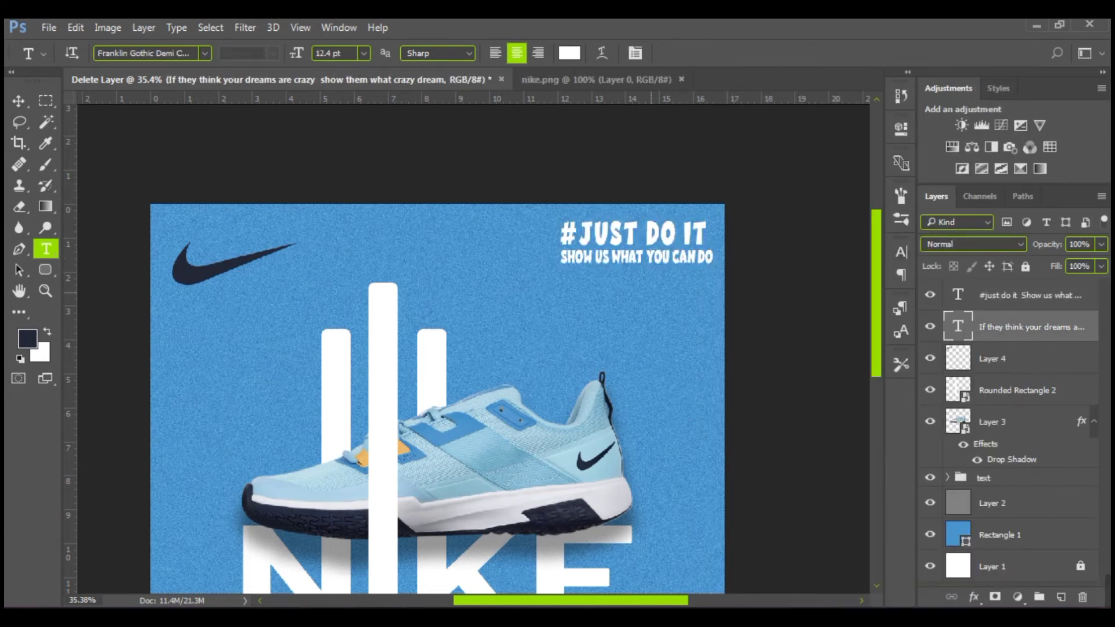
scroll(649, 314, "down", 4)
scroll(330, 500, "up", 5)
scroll(252, 394, "down", 3)
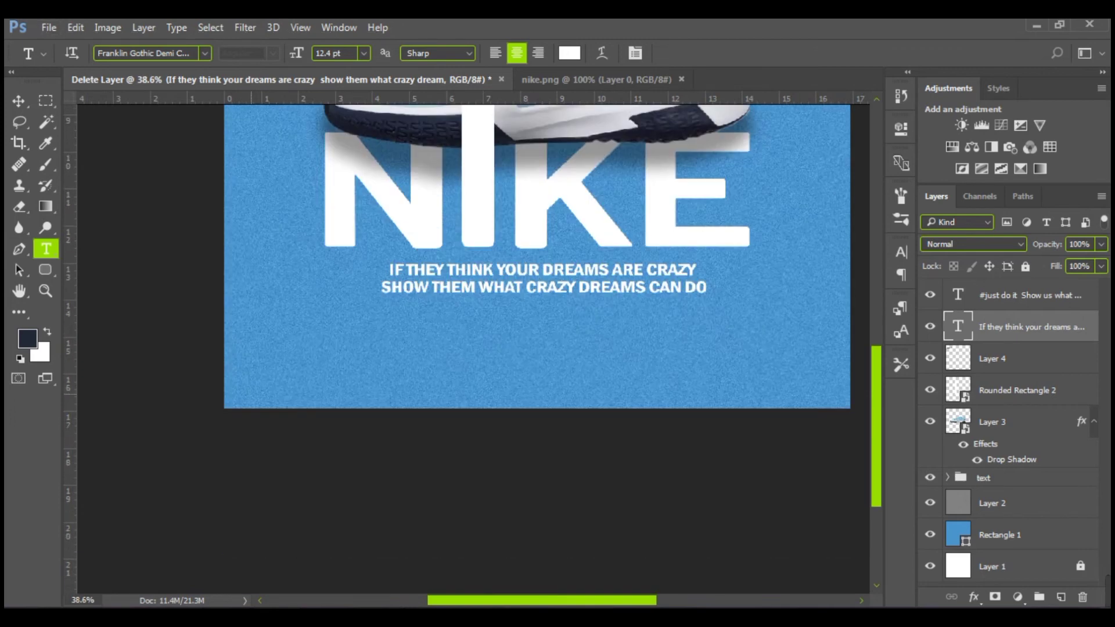
left_click(247, 394)
type("www,nike.com")
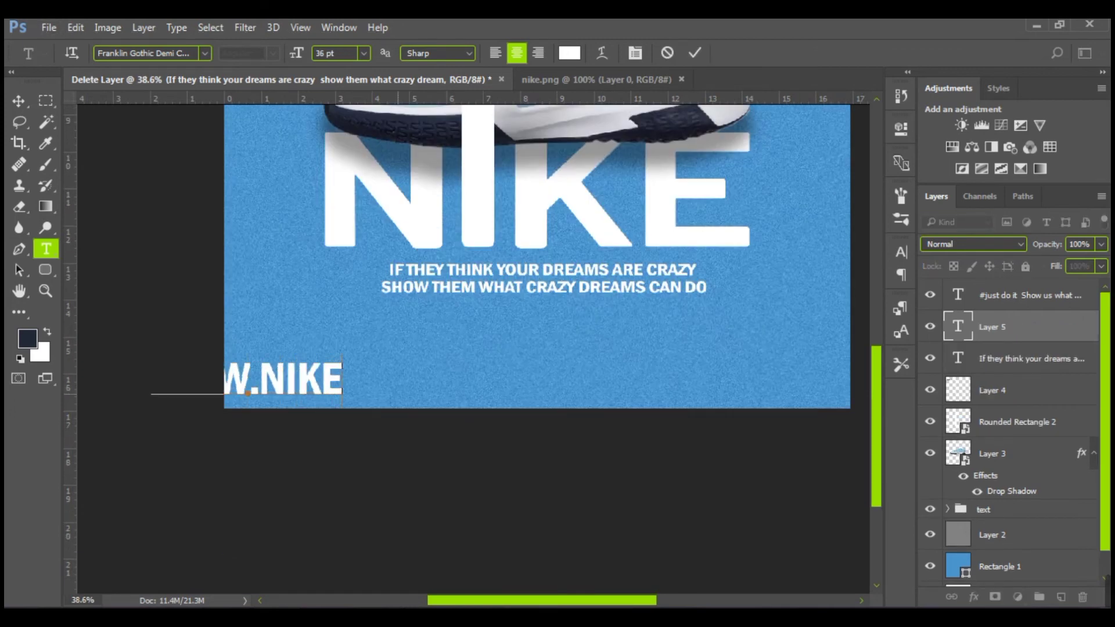
Change the website text's font to Agency FB and shift the text right so it sits inside the canvas
key("ctrl+a")
key("ctrl+t")
left_click(804, 271)
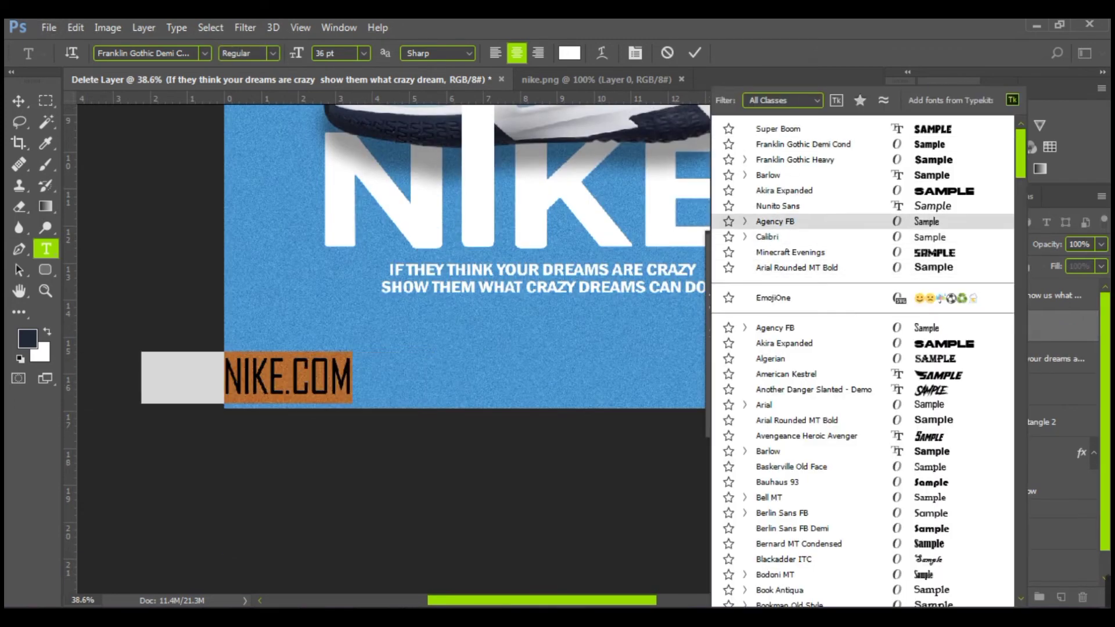
left_click(776, 221)
left_click_drag(340, 388, 426, 385)
Reduce the website text's font size to 18 pt
left_click(782, 295)
left_click(772, 498)
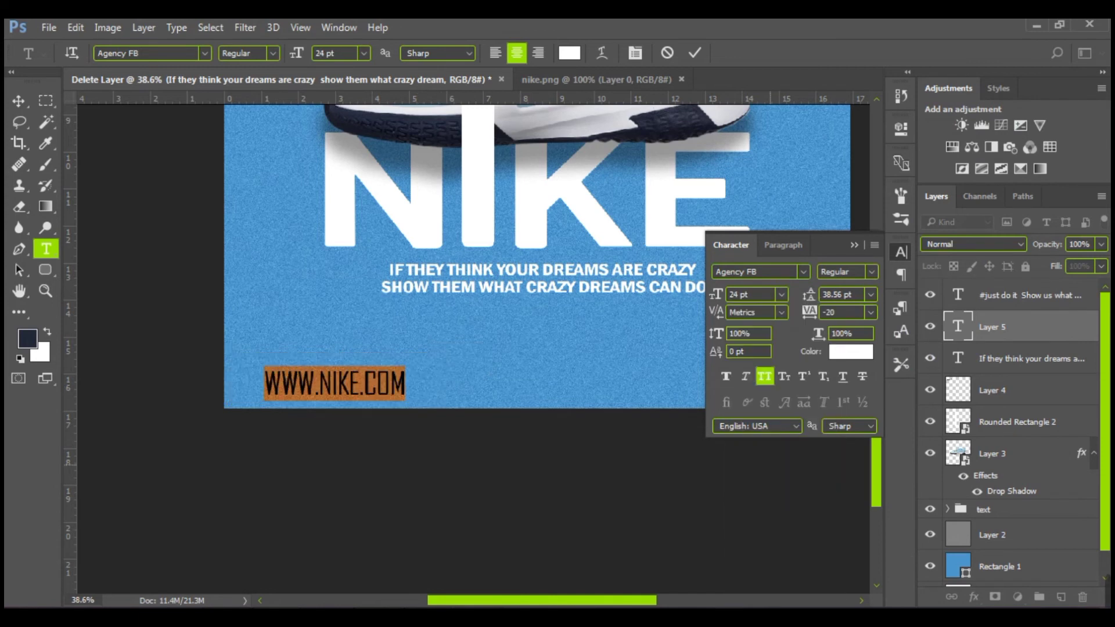
left_click(781, 295)
left_click(773, 463)
left_click(782, 295)
left_click(772, 481)
Set the website text's tracking to 5, shrink it to about 13.4 pt and widen its letters
left_click(870, 312)
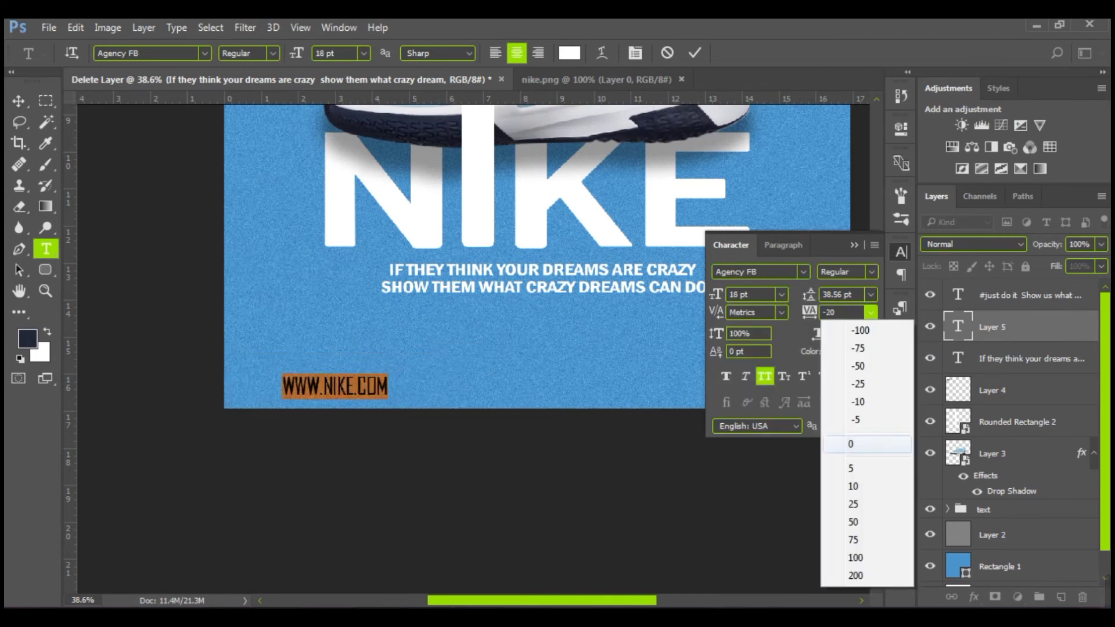
left_click(851, 467)
left_click_drag(394, 400, 367, 393)
triple_click(358, 387)
left_click(430, 372)
triple_click(330, 388)
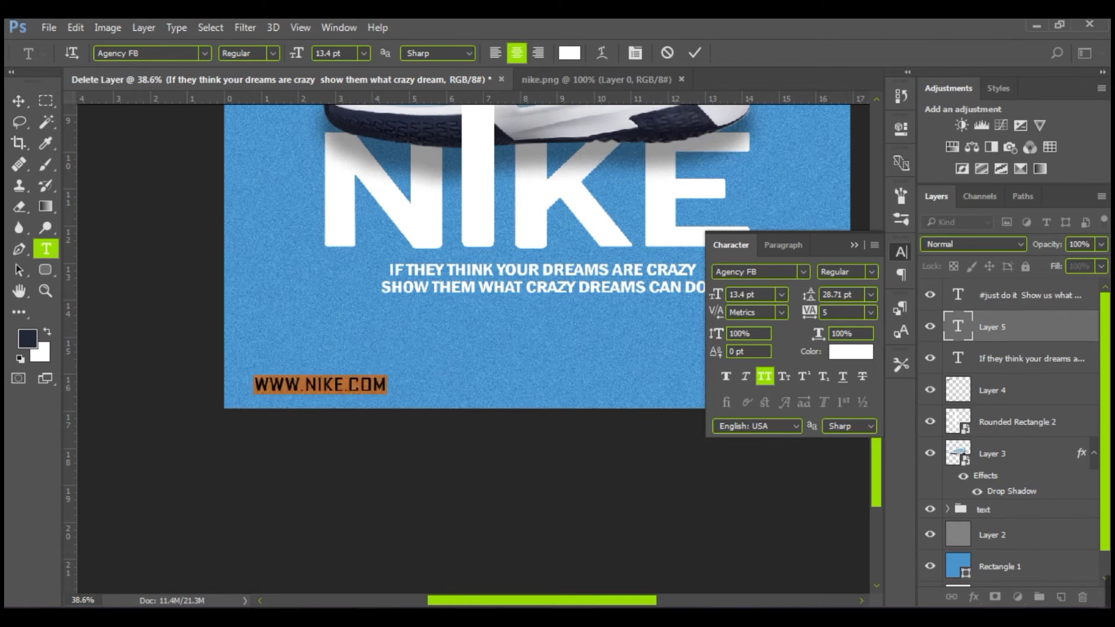
Set the website text's tracking to 10 and apply faux italic to it
left_click(871, 313)
left_click(851, 486)
left_click(871, 272)
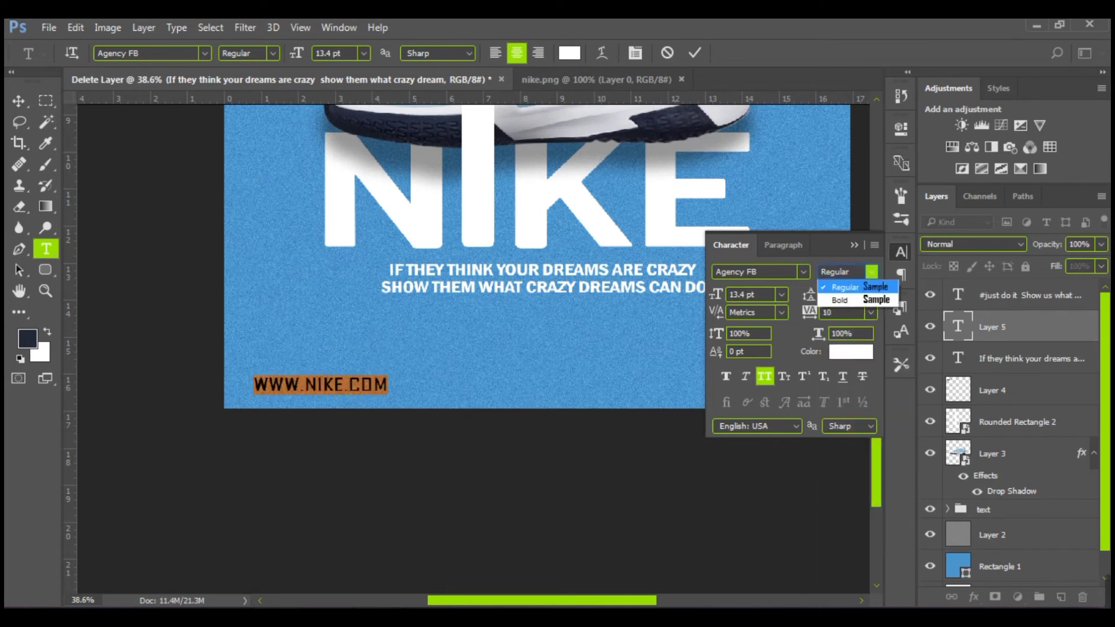
left_click(843, 301)
left_click(746, 377)
left_click(854, 245)
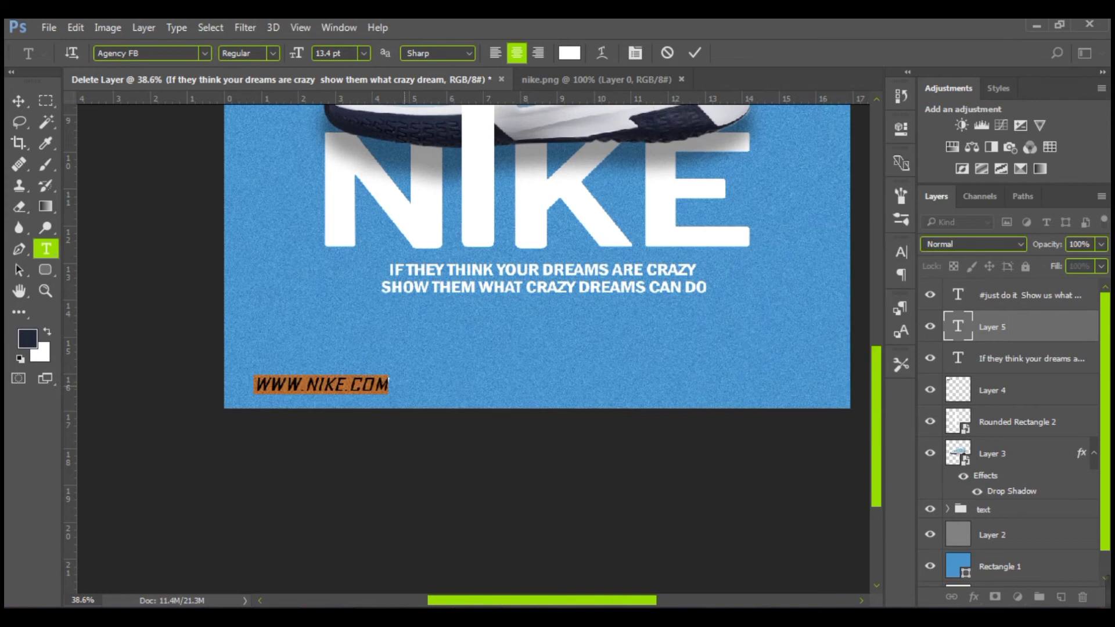
scroll(406, 371, "down", 1)
key("ctrl+Return")
Nudge the website text slightly and set its font size to 12 pt
left_click_drag(354, 359, 349, 359)
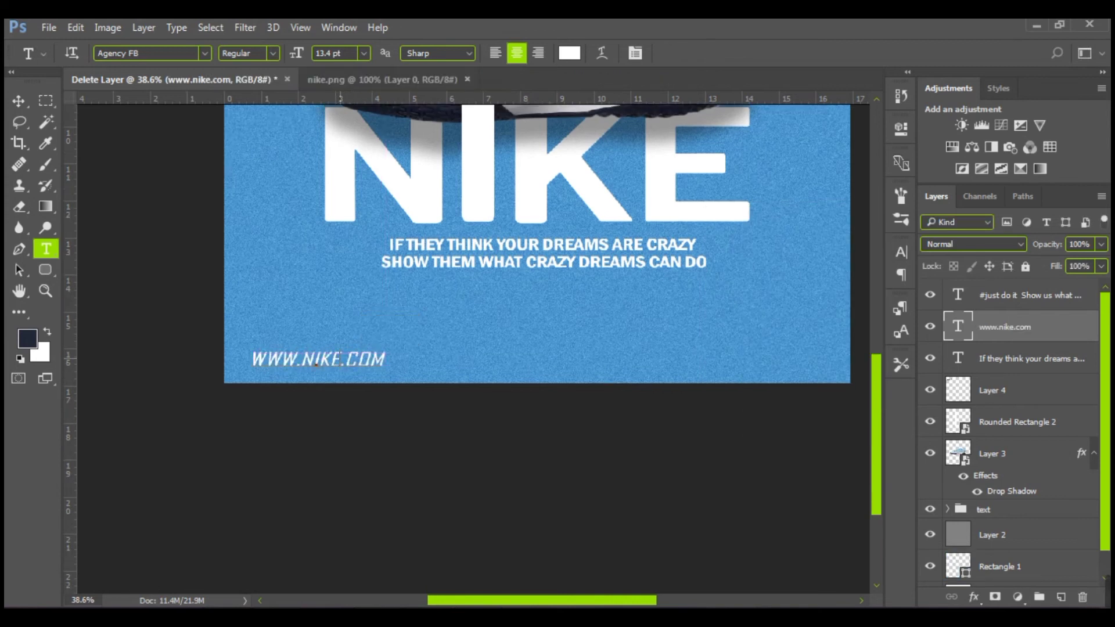
triple_click(349, 359)
left_click(900, 252)
left_click(779, 295)
left_click(766, 426)
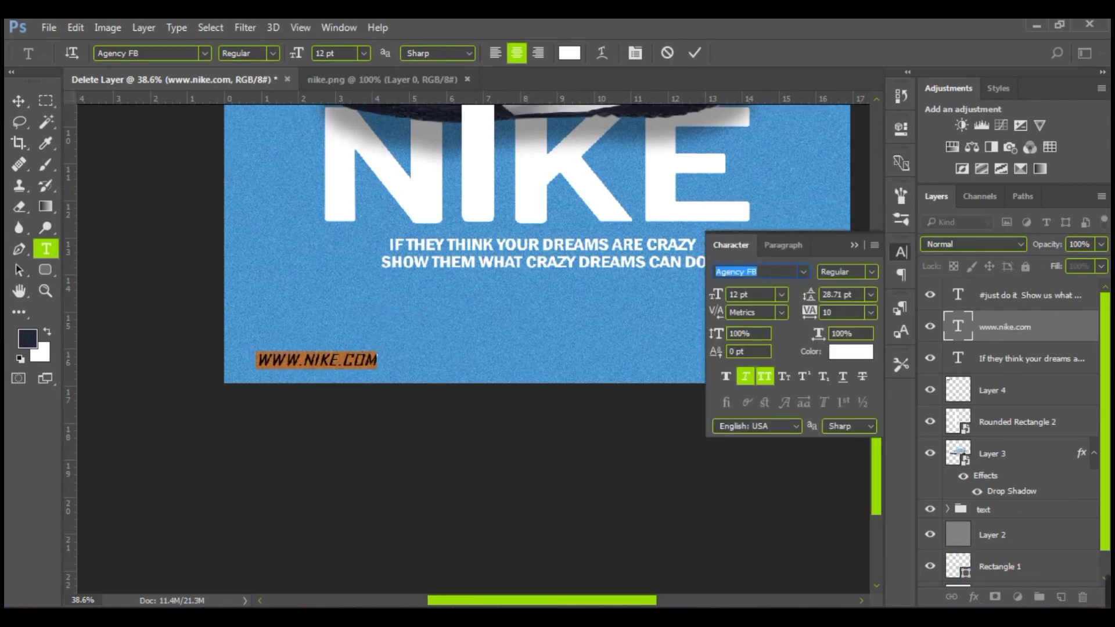
left_click(859, 245)
Place the "social icon png" image on the canvas above the "#JUST DO IT" text layer
left_click(1029, 296)
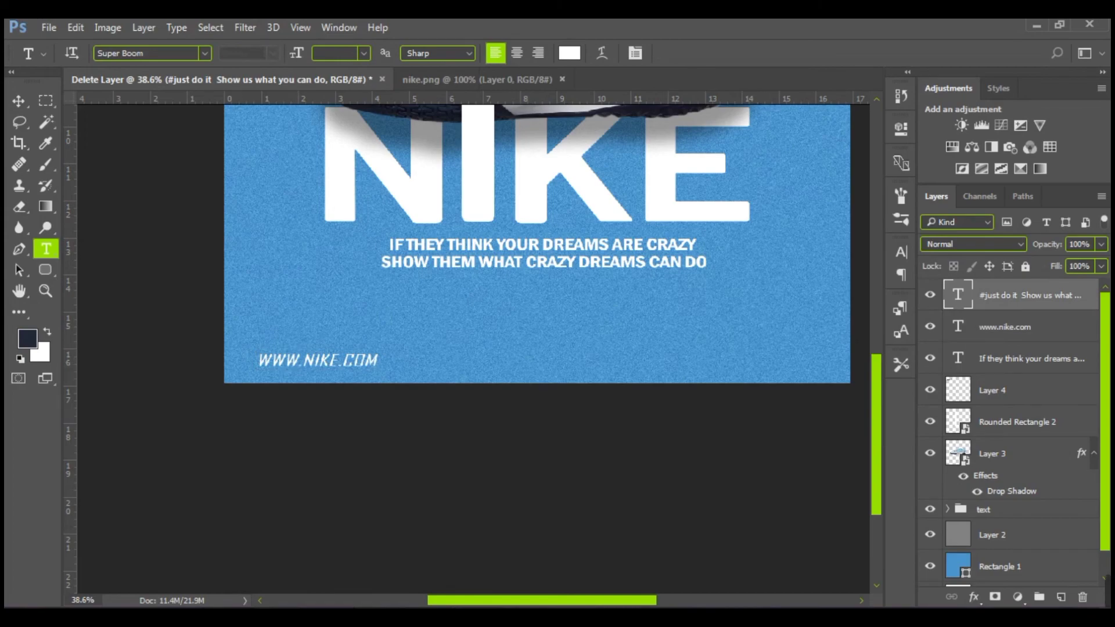
key("alt+Tab")
key("alt+Tab")
left_click_drag(557, 607, 655, 347)
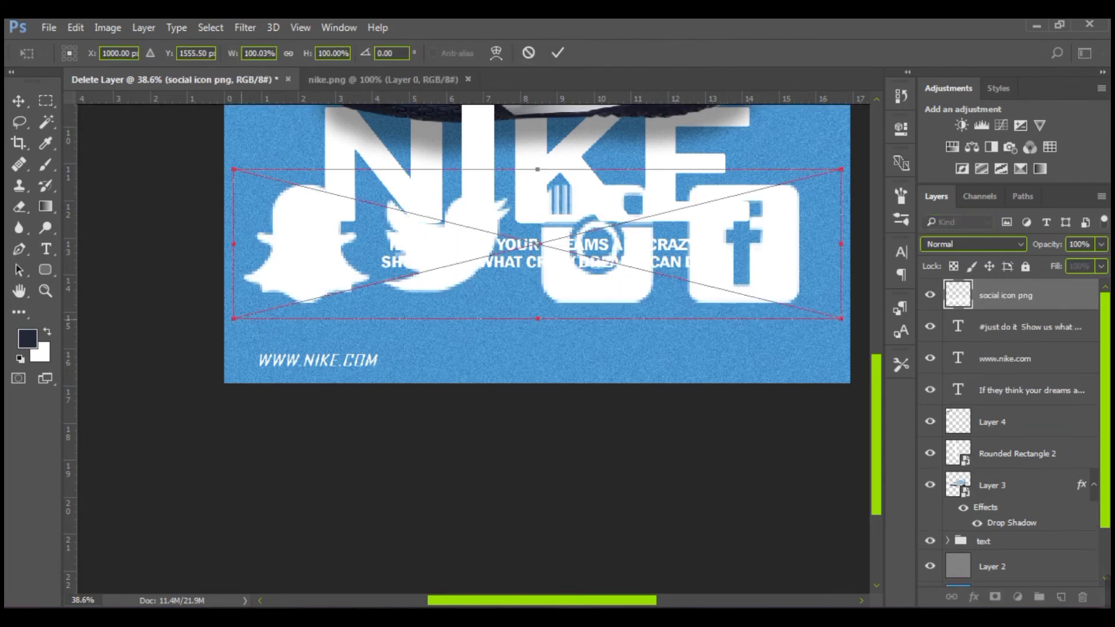
Scale the social icons proportionally to 22.14% and position them in the canvas's lower-right corner, level with the website text
left_click_drag(233, 318, 707, 229)
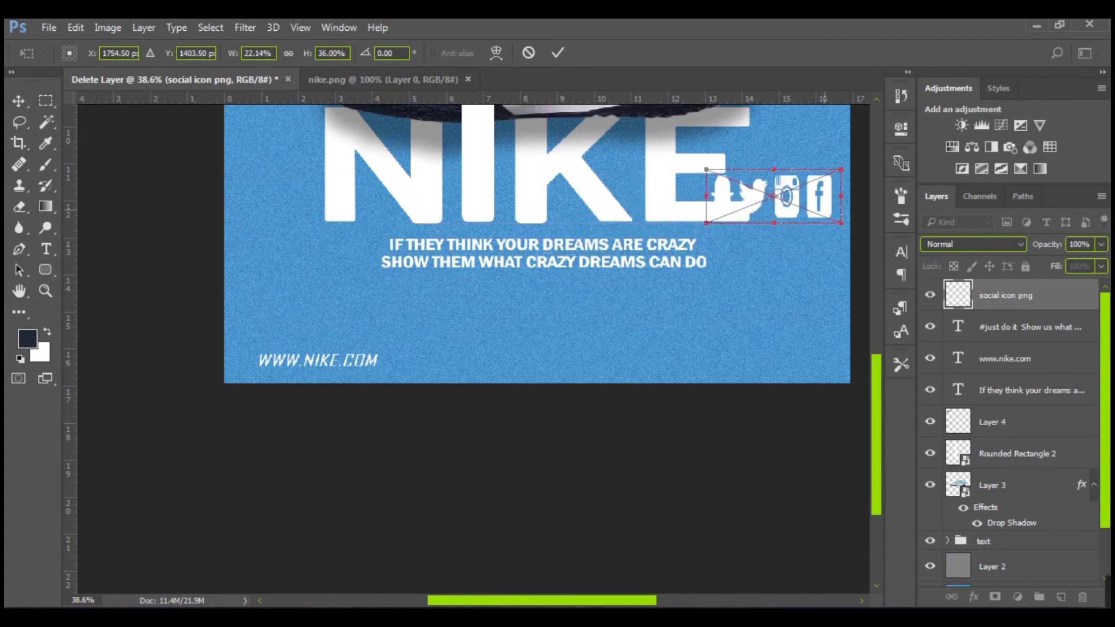
left_click_drag(818, 198, 796, 341)
left_click(289, 53)
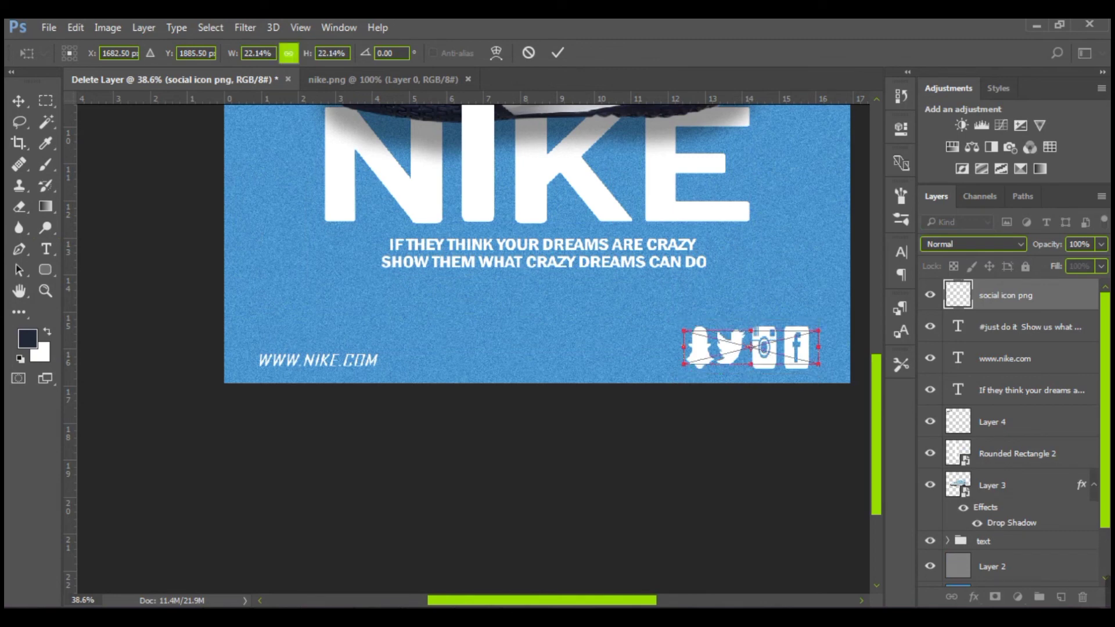
left_click_drag(797, 341, 801, 350)
scroll(801, 351, "down", 3)
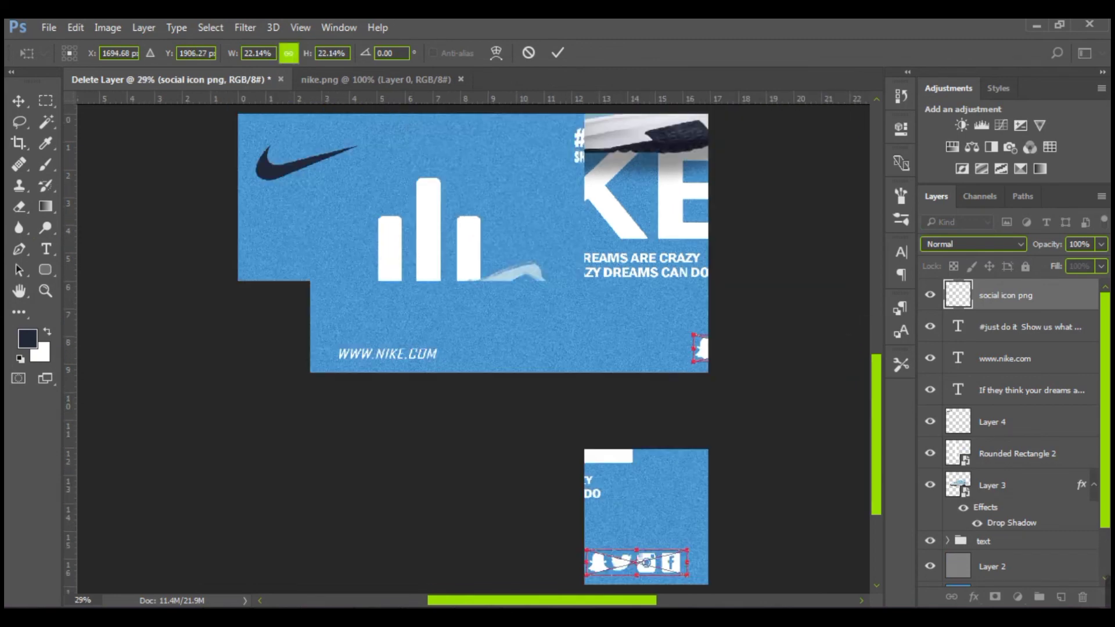
scroll(686, 551, "up", 1)
scroll(644, 428, "down", 5)
left_click_drag(662, 424, 662, 420)
key("Return")
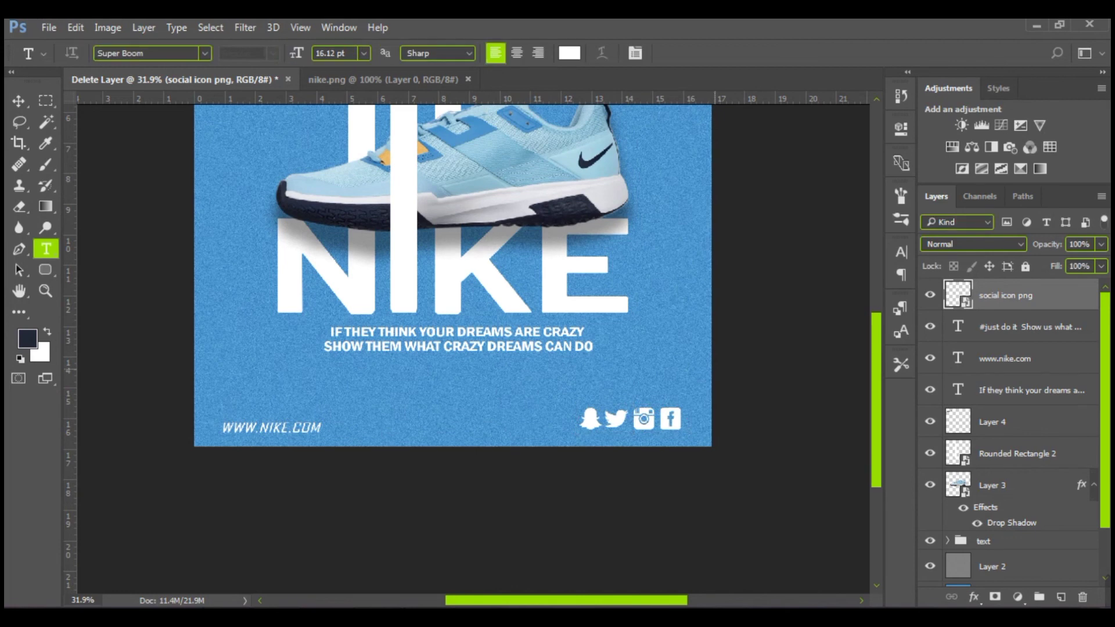
Erase the top end of the K's extended bar on the "k line" layer with a 133 px textured eraser at 22% flow
scroll(474, 349, "down", 3)
scroll(473, 349, "up", 1)
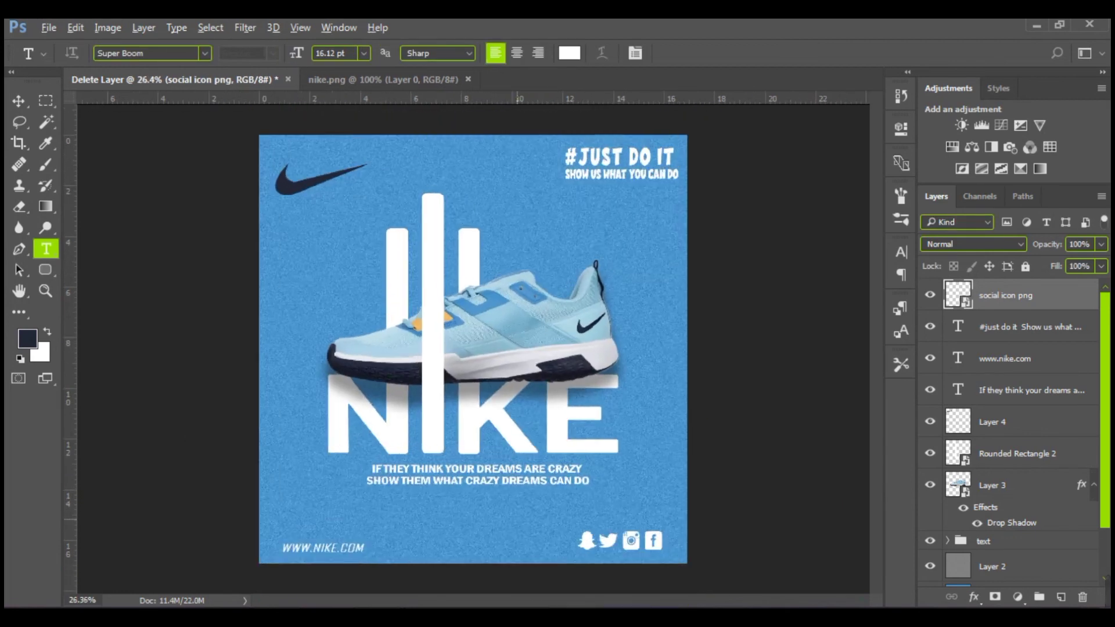
scroll(473, 349, "up", 1)
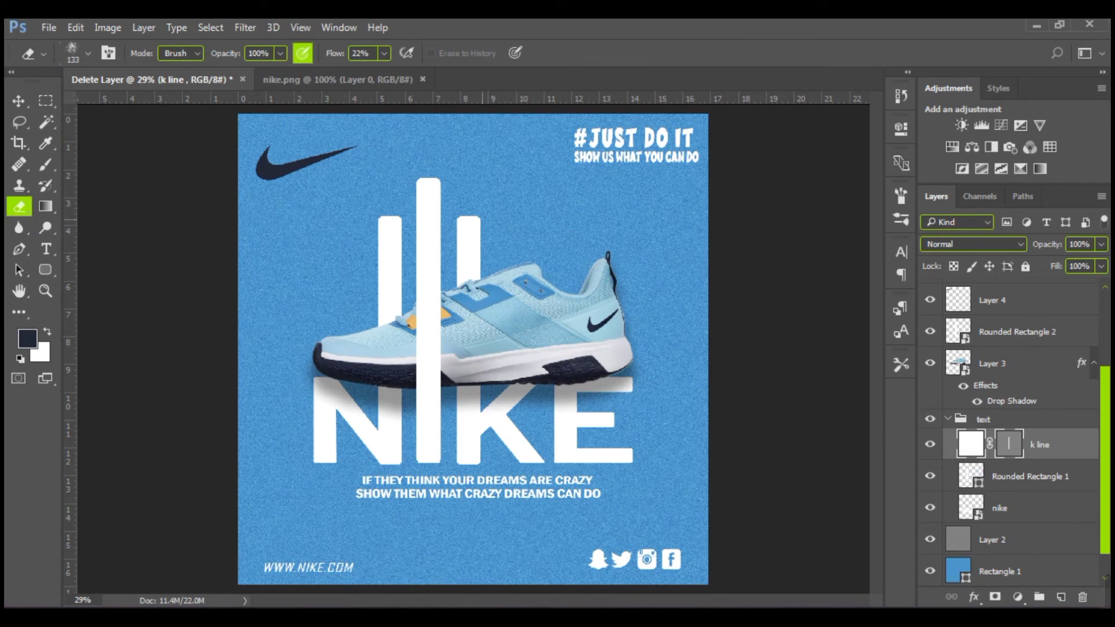
mouse_move(473, 221)
left_mouse_down()
mouse_move(481, 211)
mouse_move(459, 226)
left_mouse_up()
left_click(479, 230)
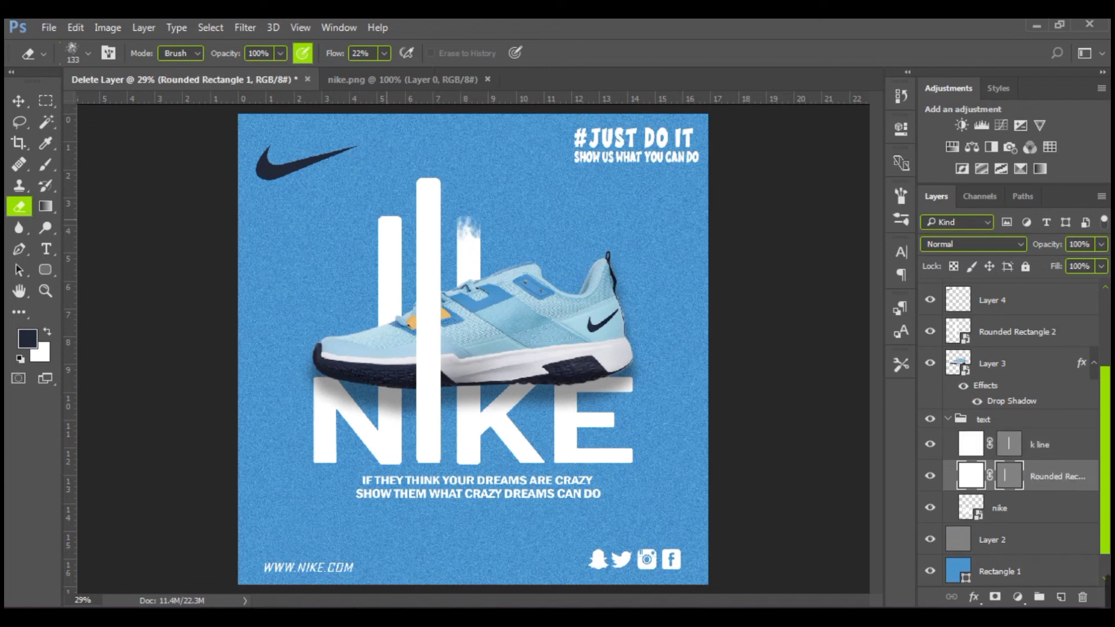
Erase the top end of the N's extended bar on the "Rounded Rectangle 1" layer to a rough, faded edge
left_click(381, 222)
left_click(394, 225)
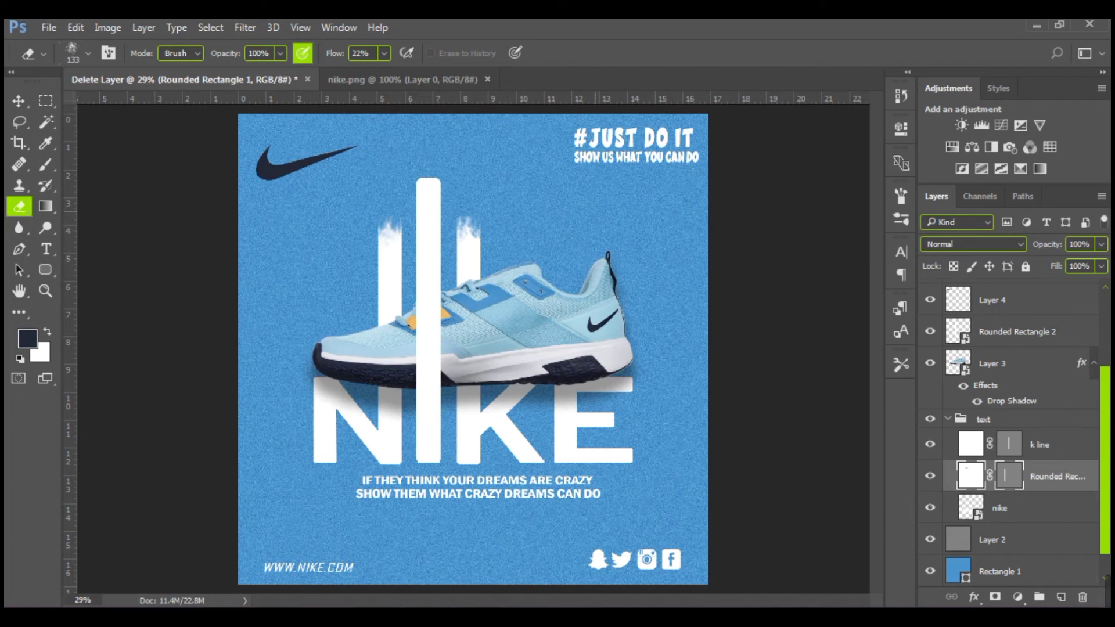
left_click(400, 233)
Rasterize the "Rounded Rectangle 2" layer and roughly erase the top end of the I's tall bar
left_click(971, 444)
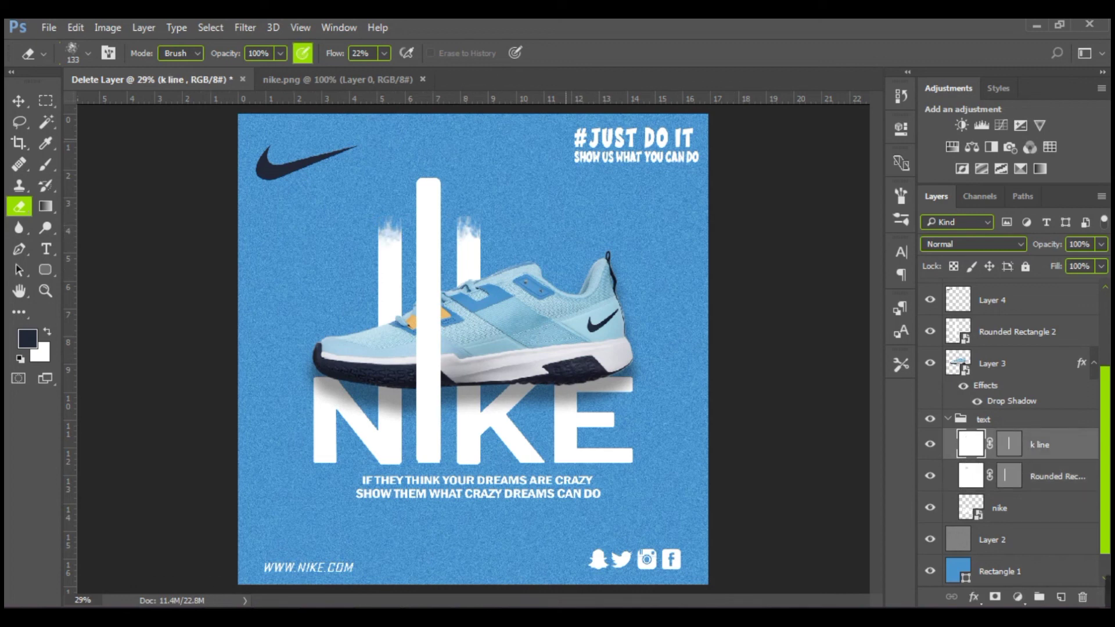
scroll(1018, 395, "up", 2)
left_click(1017, 395)
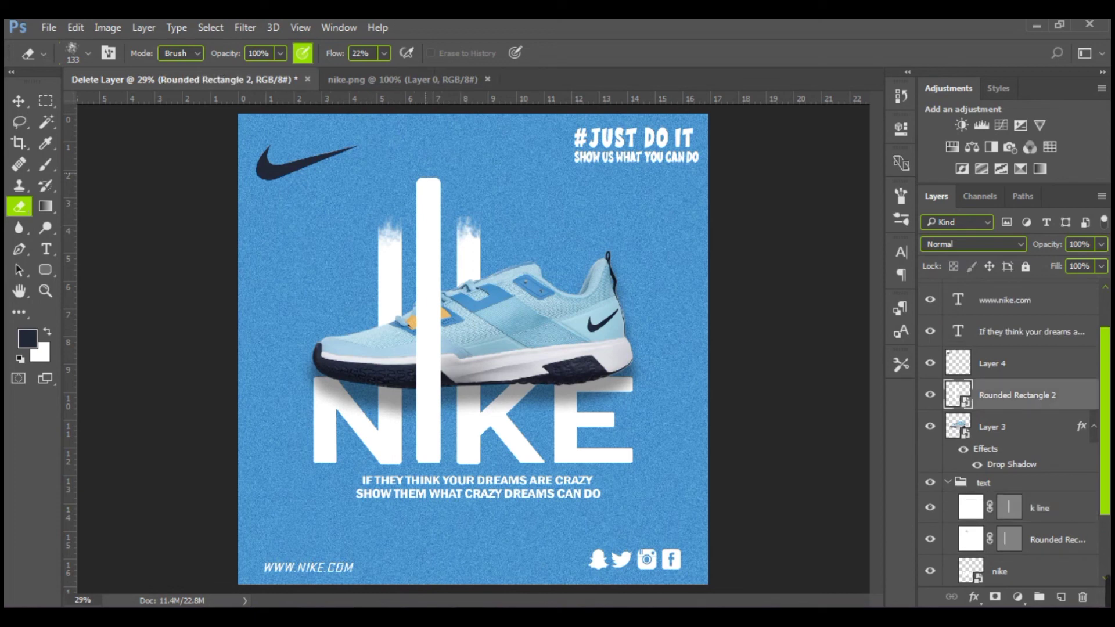
key("Return")
mouse_move(438, 188)
left_mouse_down()
mouse_move(428, 185)
mouse_move(436, 195)
left_mouse_up()
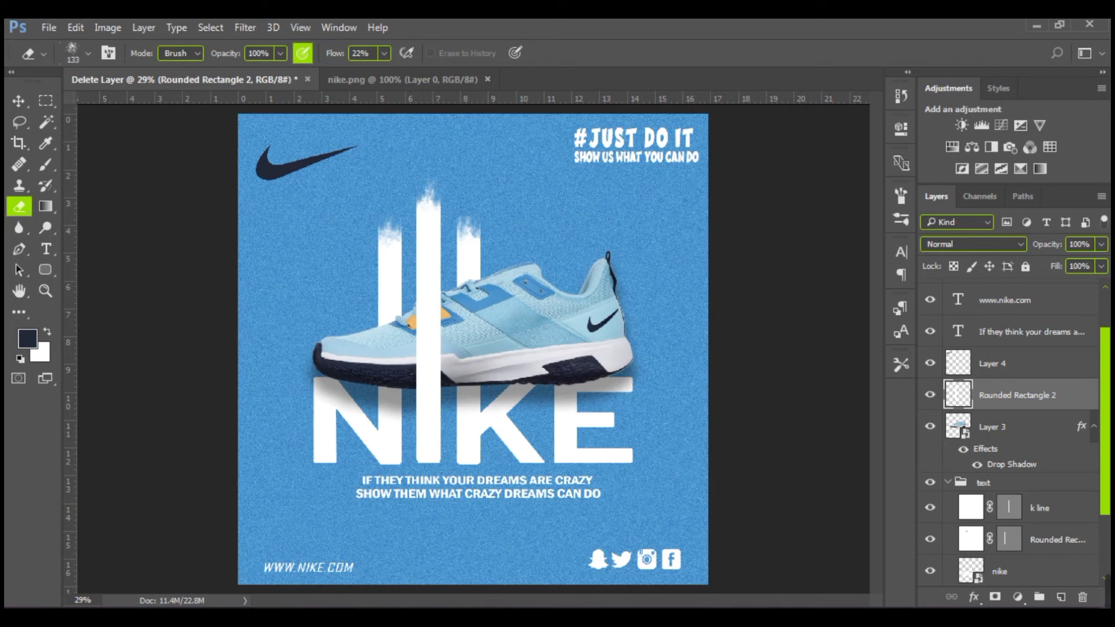
scroll(1010, 436, "down", 2)
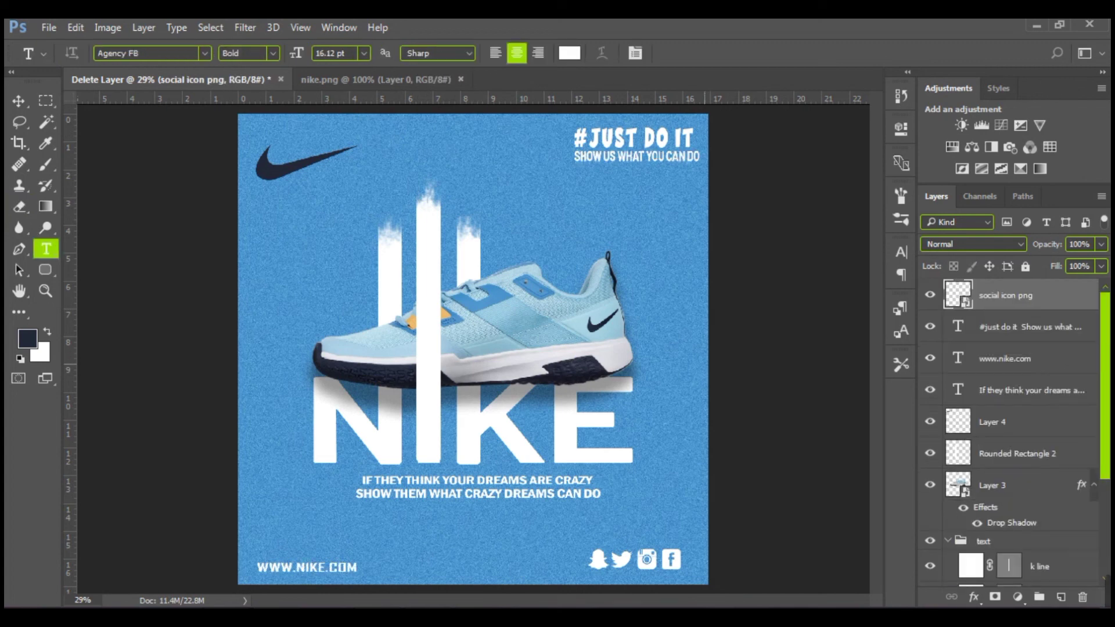
scroll(705, 364, "up", 1)
scroll(705, 364, "down", 1)
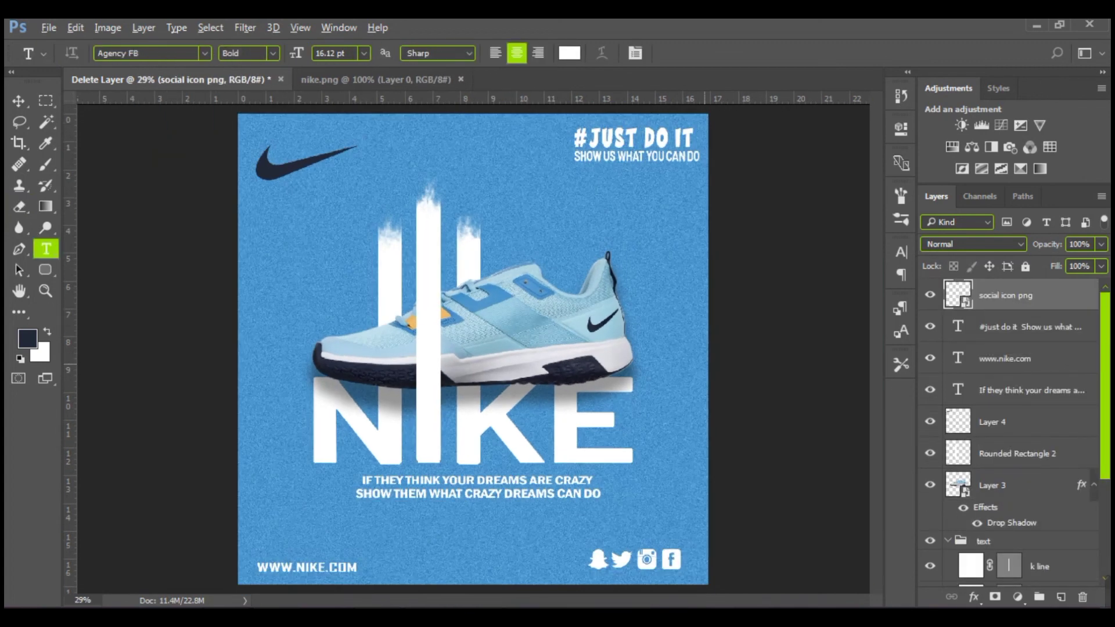